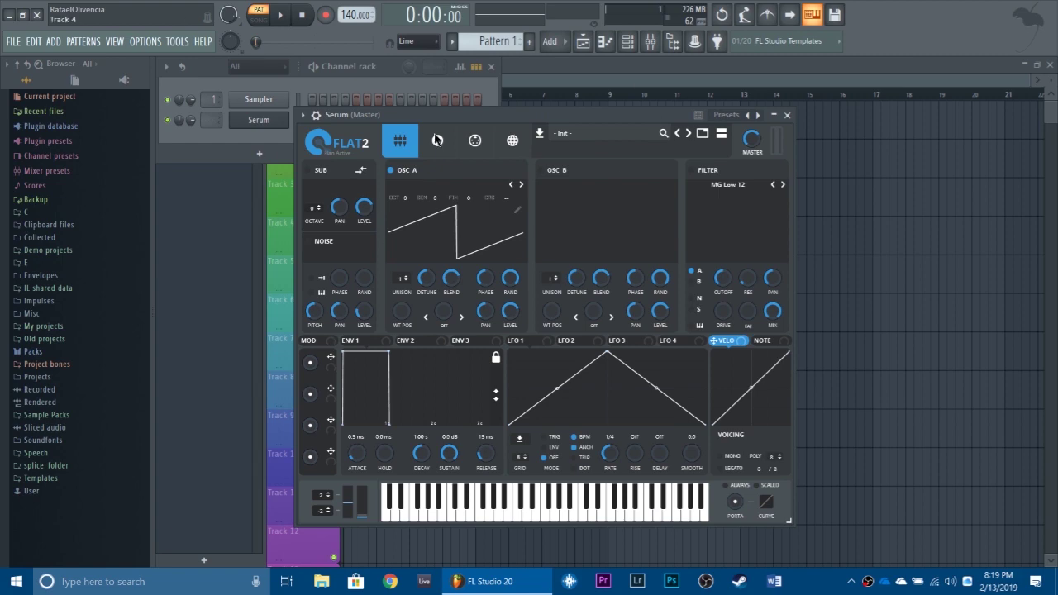
Step: Switch Serum to the Default skin and reposition its plugin window
left_click(327, 142)
mouse_move(347, 159)
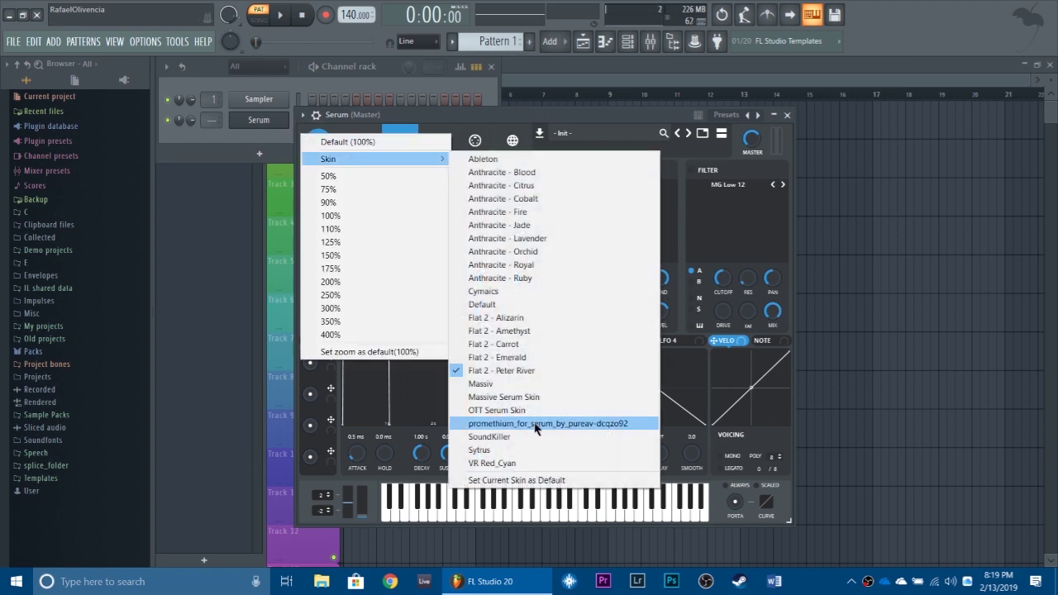
left_click(488, 304)
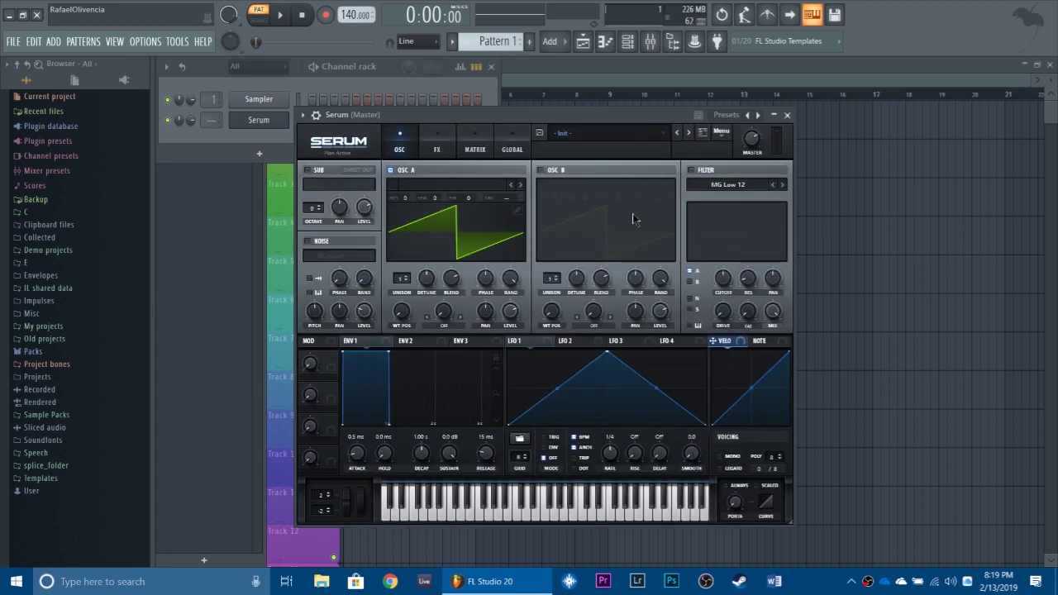
left_click_drag(381, 116, 466, 105)
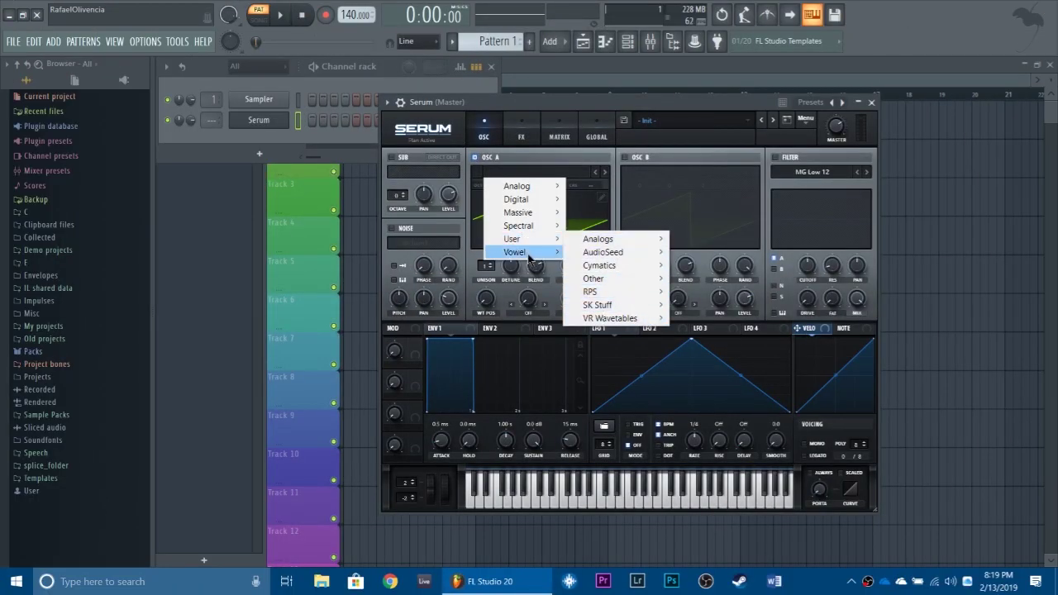
Step: Load the E_Artillery03 wavetable from the user VR Wavetables Resamples folder into oscillator A and set its octave to -2
mouse_move(540, 238)
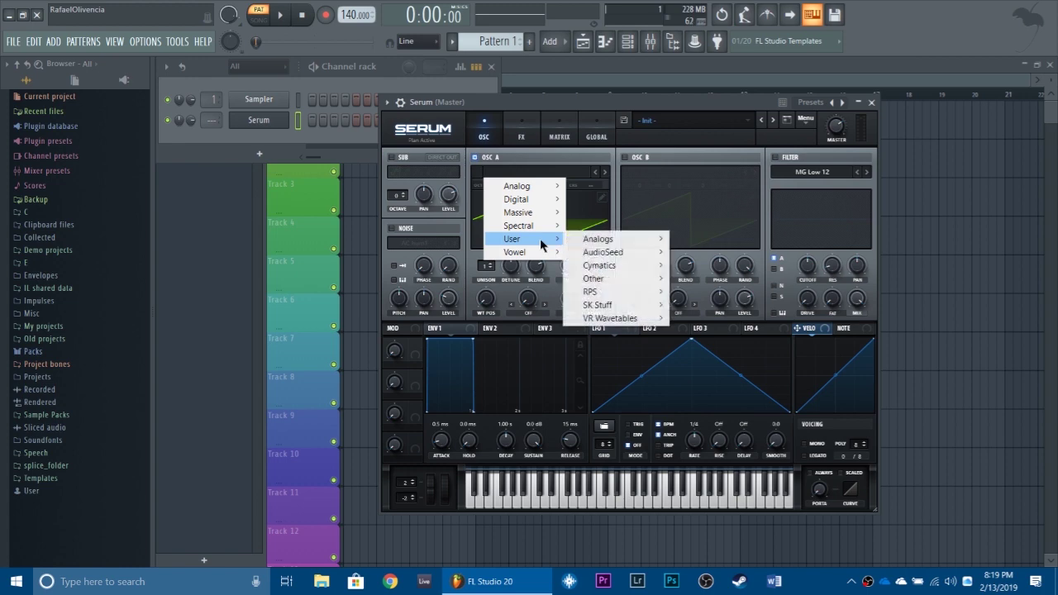
mouse_move(632, 321)
mouse_move(692, 323)
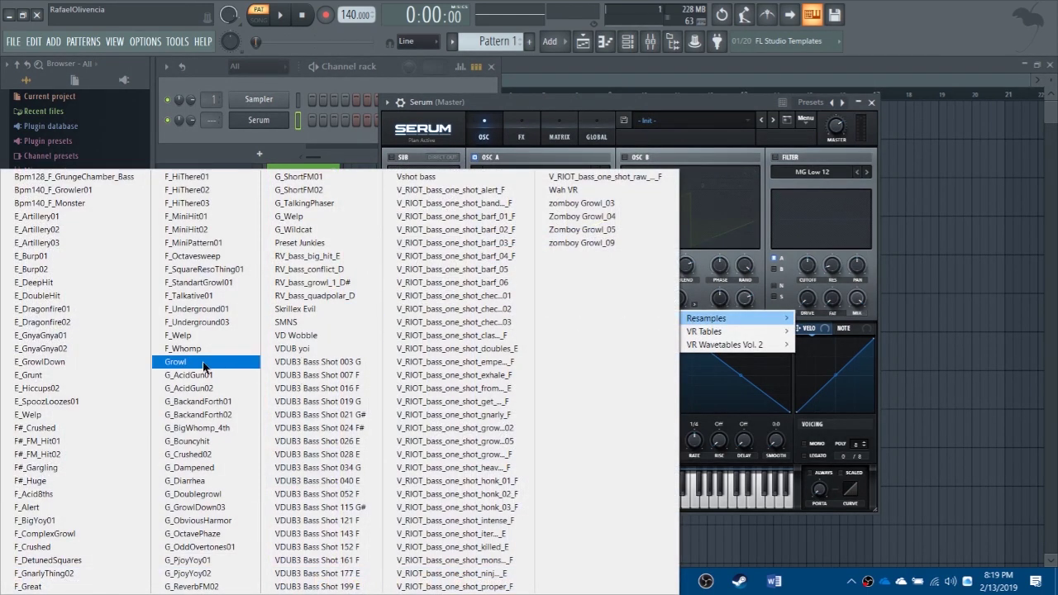
left_click(124, 243)
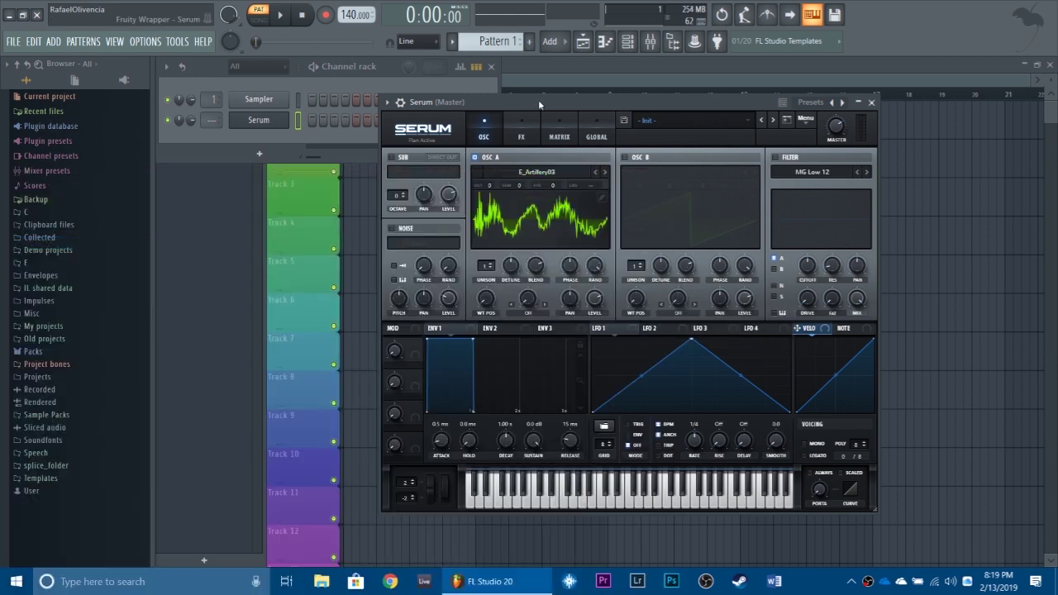
left_click_drag(523, 102, 522, 78)
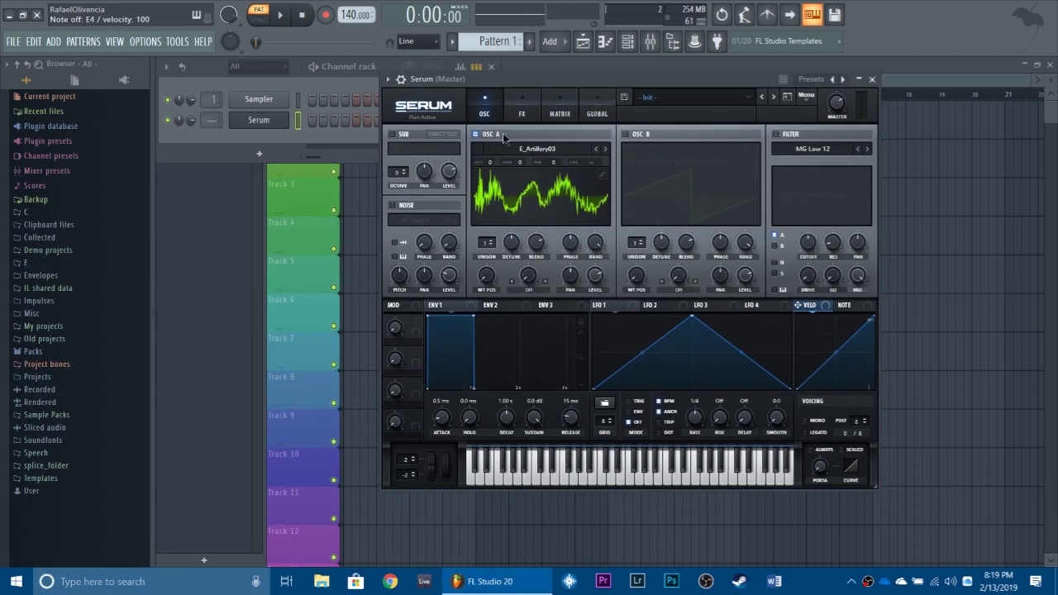
left_click_drag(492, 166, 493, 205)
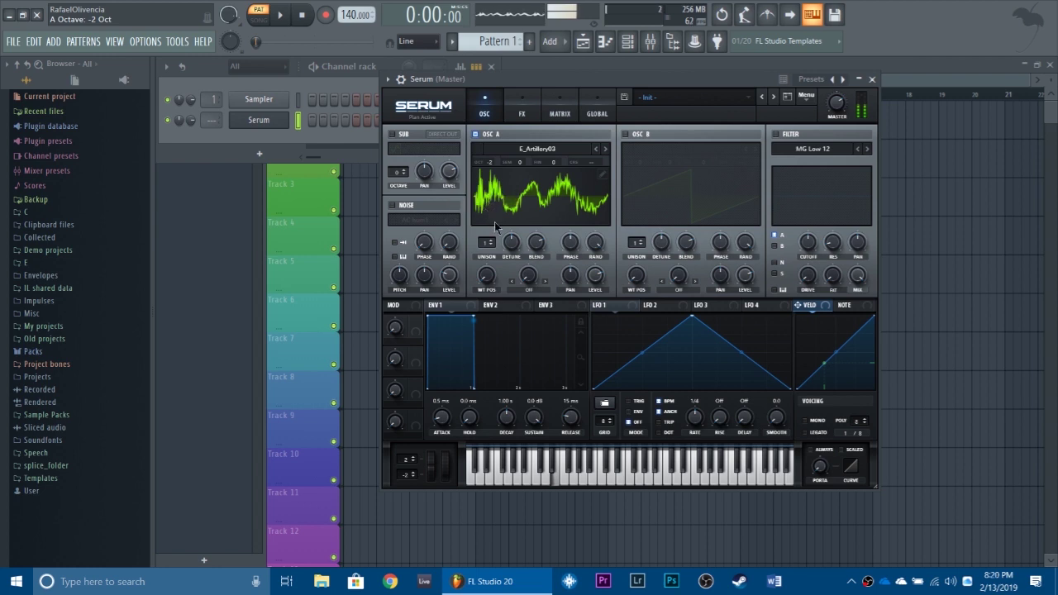
Step: Modulate oscillator A's wavetable position with LFO 1, shaped as a rising ramp in Trig mode at a 1/2 rate
mouse_move(492, 281)
left_mouse_down()
mouse_move(513, 194)
mouse_move(508, 307)
mouse_move(497, 278)
left_mouse_up()
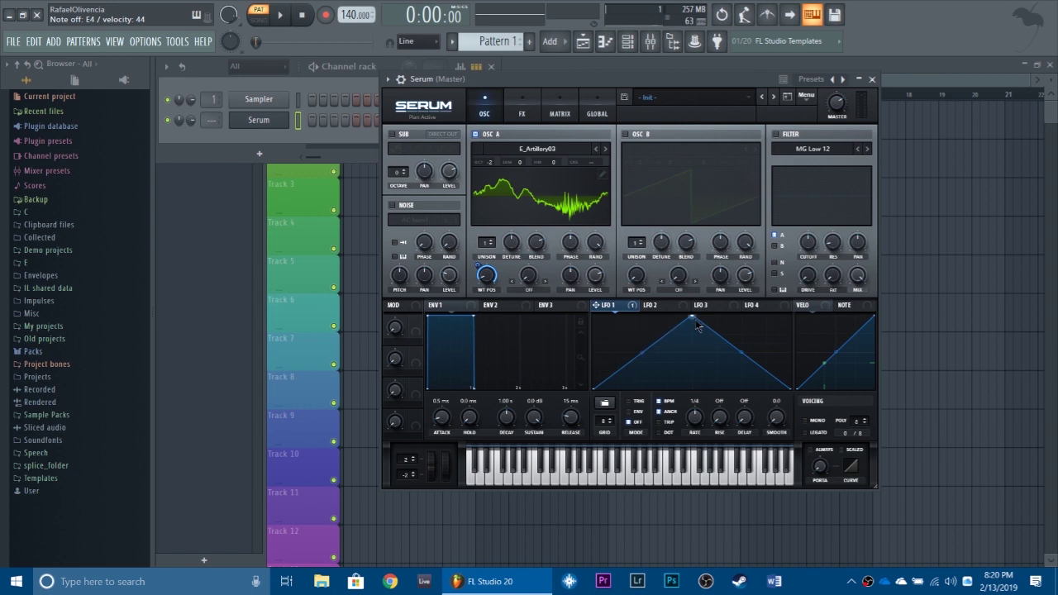
left_click_drag(695, 319, 792, 316)
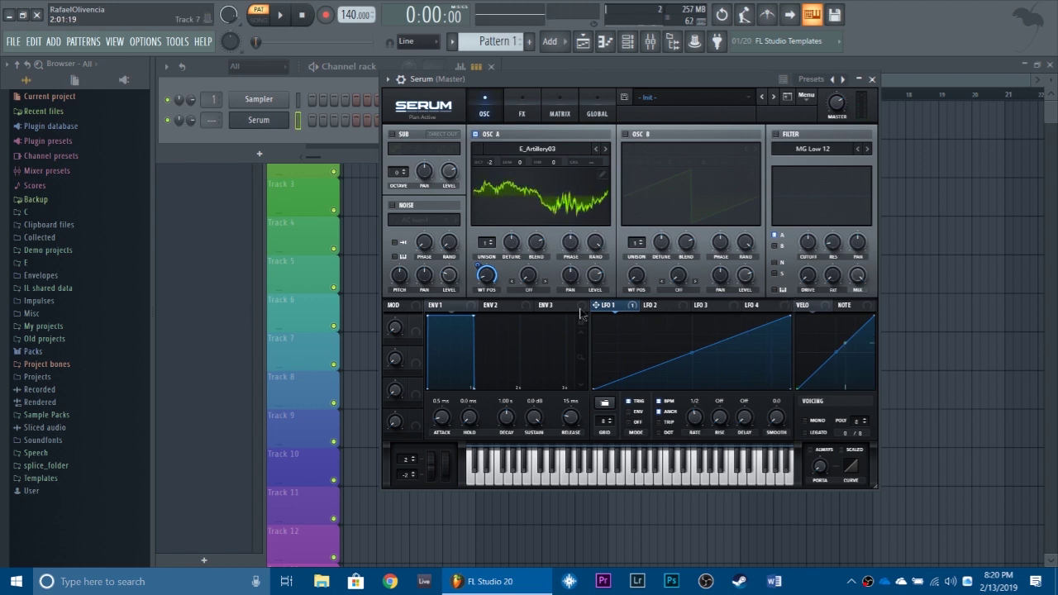
Step: Set oscillator A's warp to a Bend mode and adjust the warp amount to 2%
left_click(535, 289)
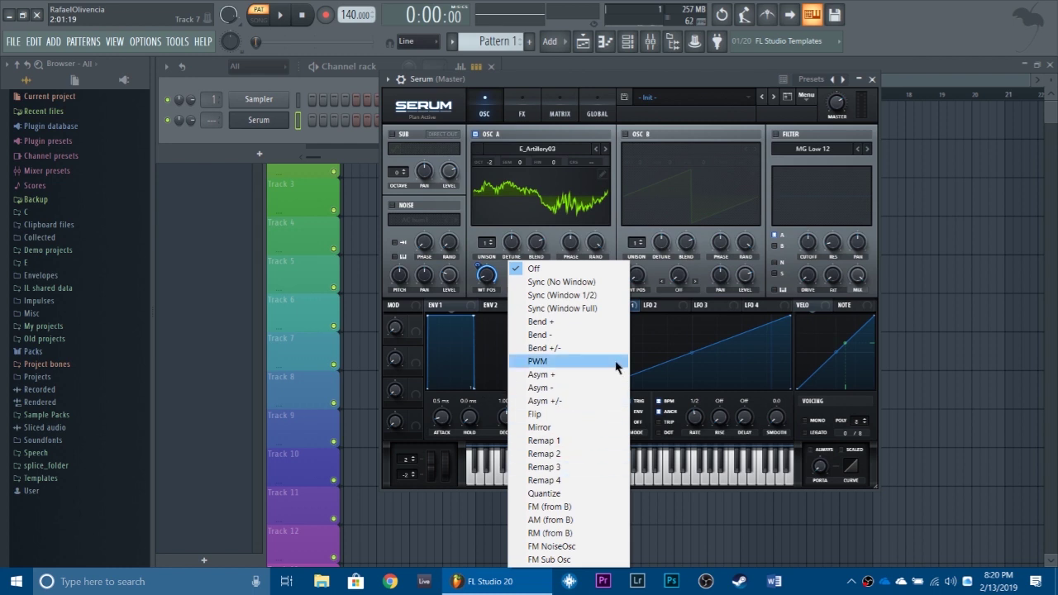
left_click(520, 95)
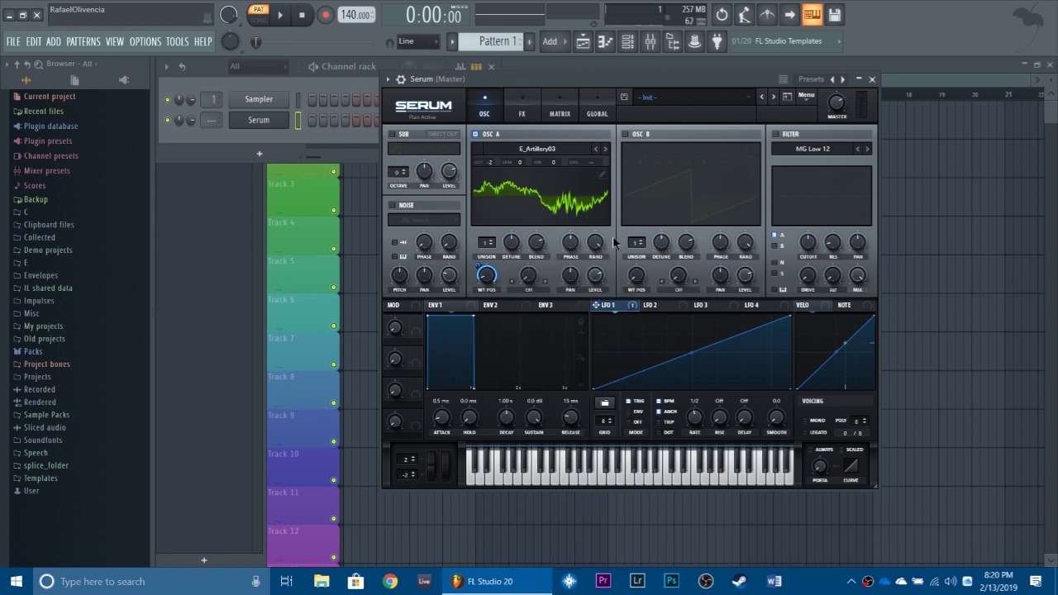
left_click(527, 294)
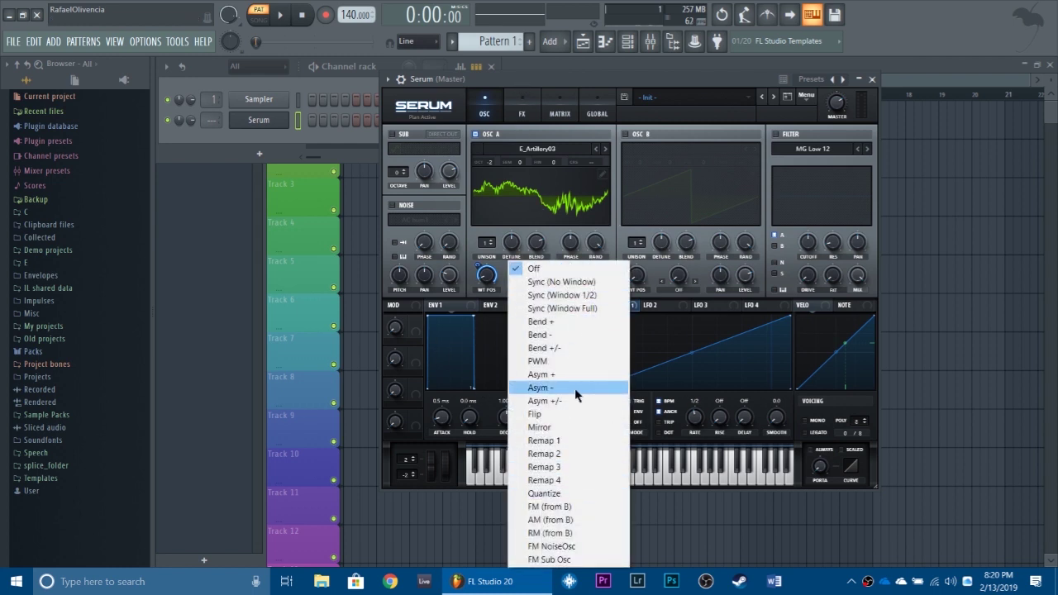
left_click(567, 348)
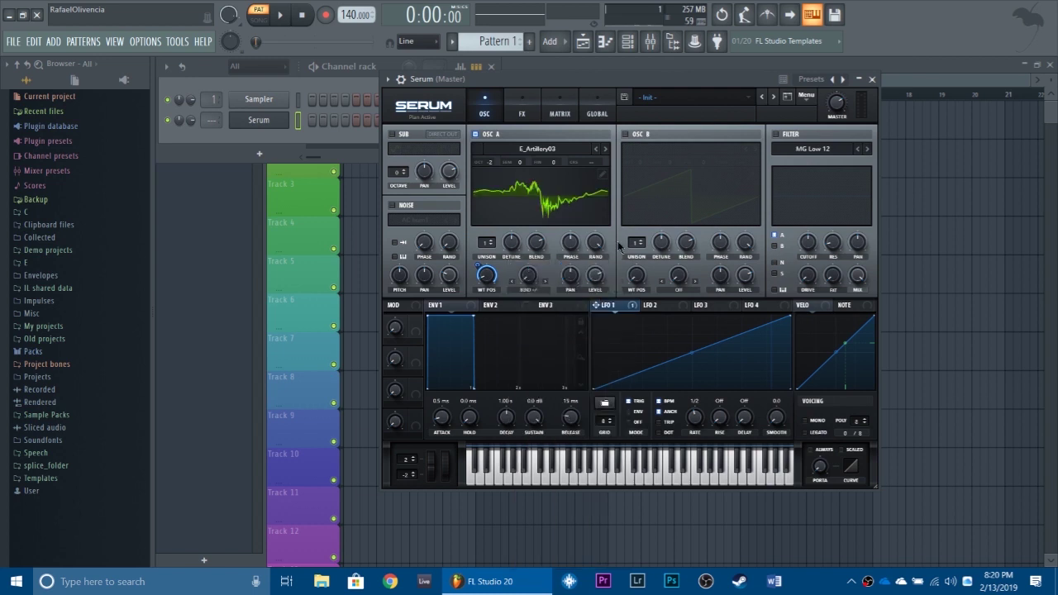
mouse_move(532, 286)
left_mouse_down()
mouse_move(538, 263)
mouse_move(555, 381)
mouse_move(557, 291)
mouse_move(537, 311)
mouse_move(529, 291)
mouse_move(545, 286)
left_mouse_up()
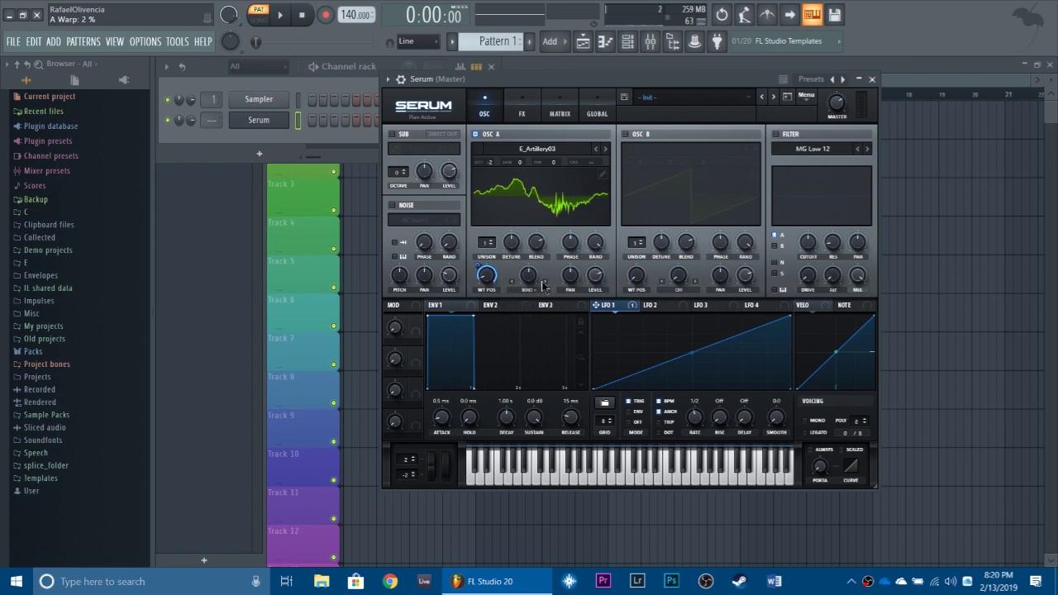
Step: Draw LFO 2 as three full-height peaks, two narrow ones followed by a wider one, with curved slopes
left_click(658, 306)
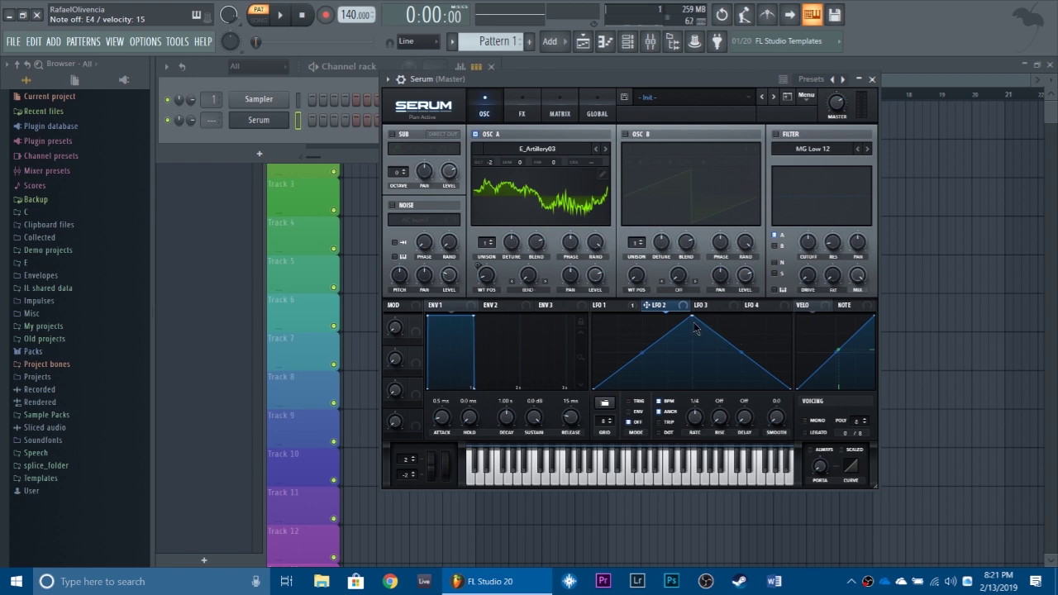
left_click_drag(694, 320, 626, 315)
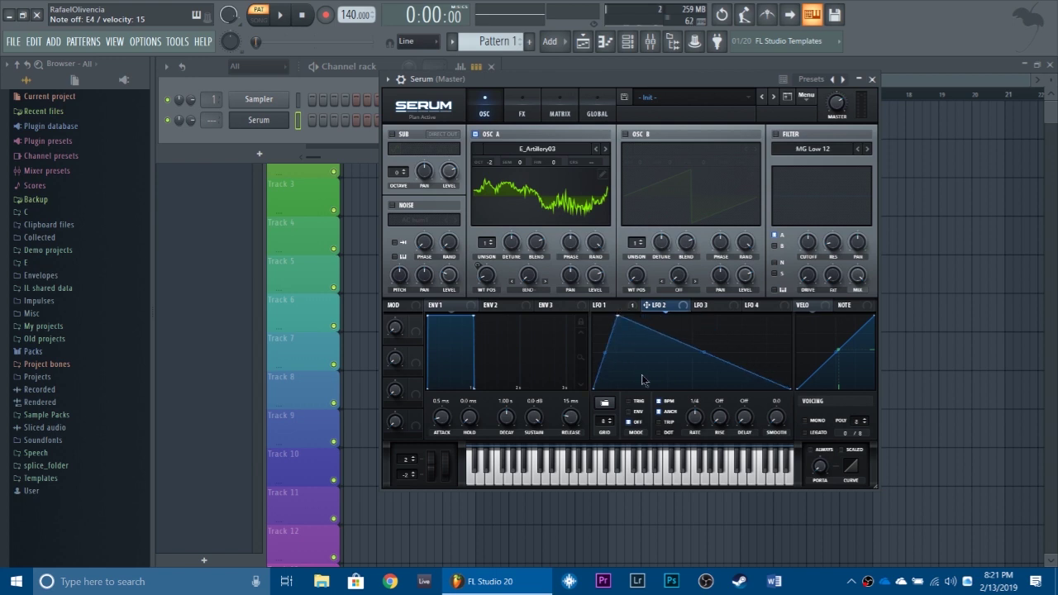
left_click_drag(644, 381, 641, 410)
left_click_drag(682, 329, 661, 296)
left_click_drag(688, 377, 692, 416)
left_click_drag(746, 322, 742, 299)
left_click_drag(726, 388, 715, 386)
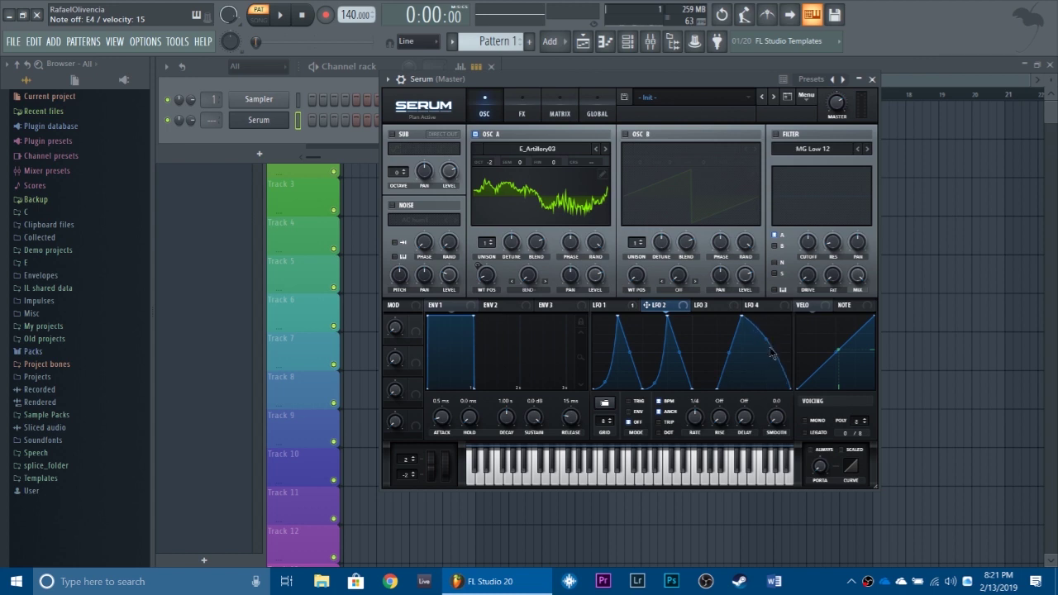
Step: Set LFO 2 to Trig mode at a 1/2 rate and try it on oscillator A's level, then remove that modulation
left_click_drag(599, 281, 592, 248)
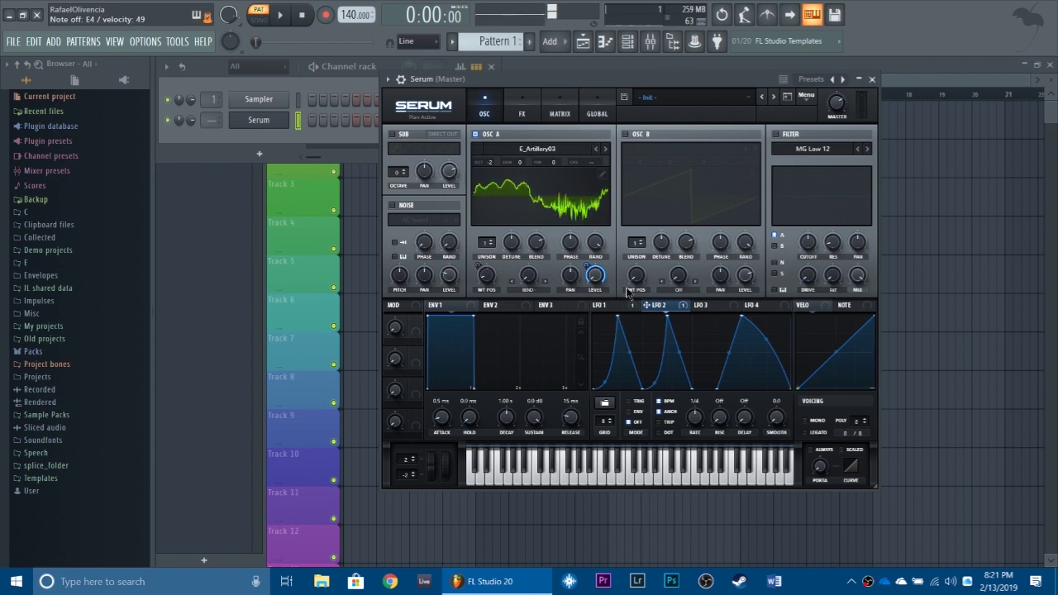
left_click_drag(700, 435, 698, 431)
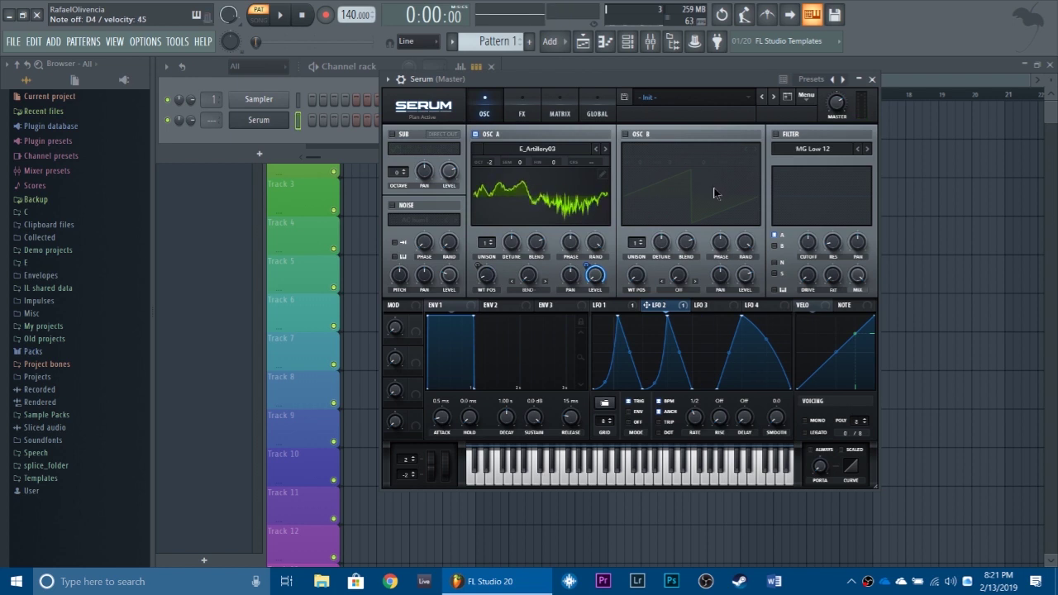
right_click(596, 276)
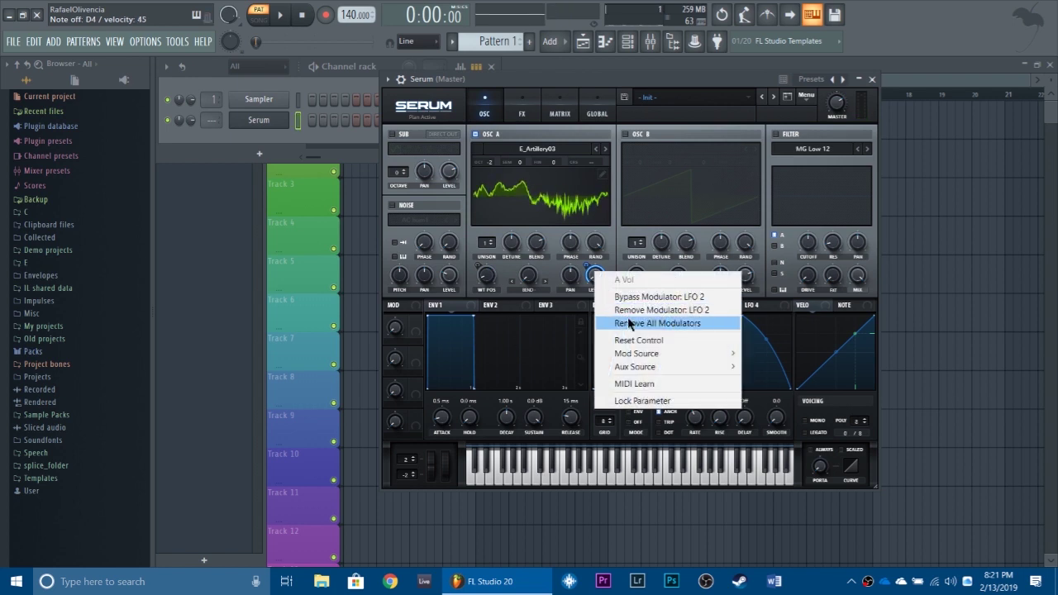
left_click(622, 324)
Step: Enable oscillator B with the analog Basic Shapes wavetable and set its octave to -2
left_click(627, 134)
left_click(649, 149)
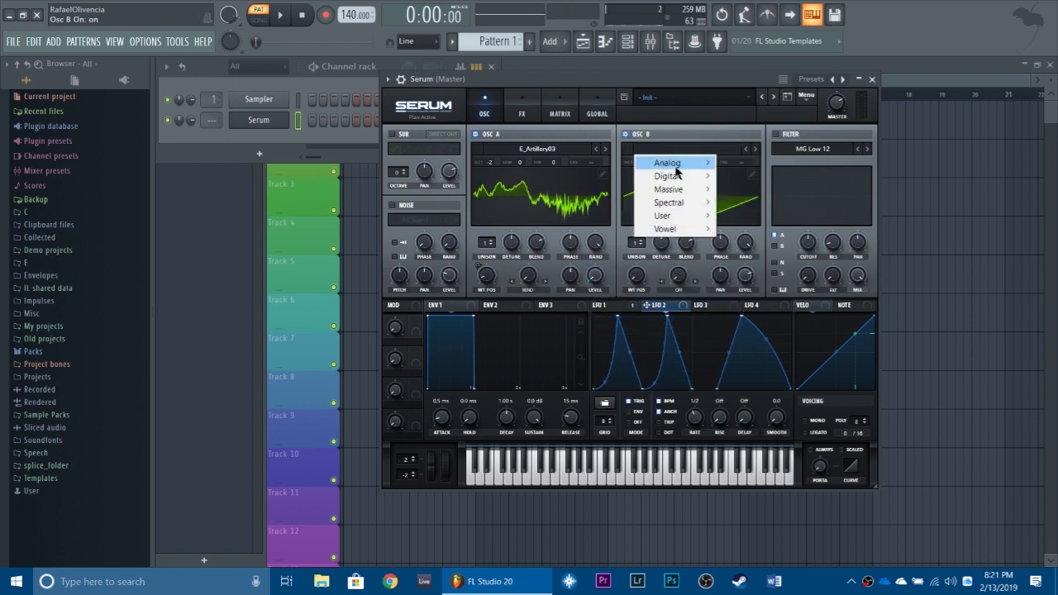
mouse_move(666, 163)
left_click(769, 230)
left_click_drag(630, 165, 639, 184)
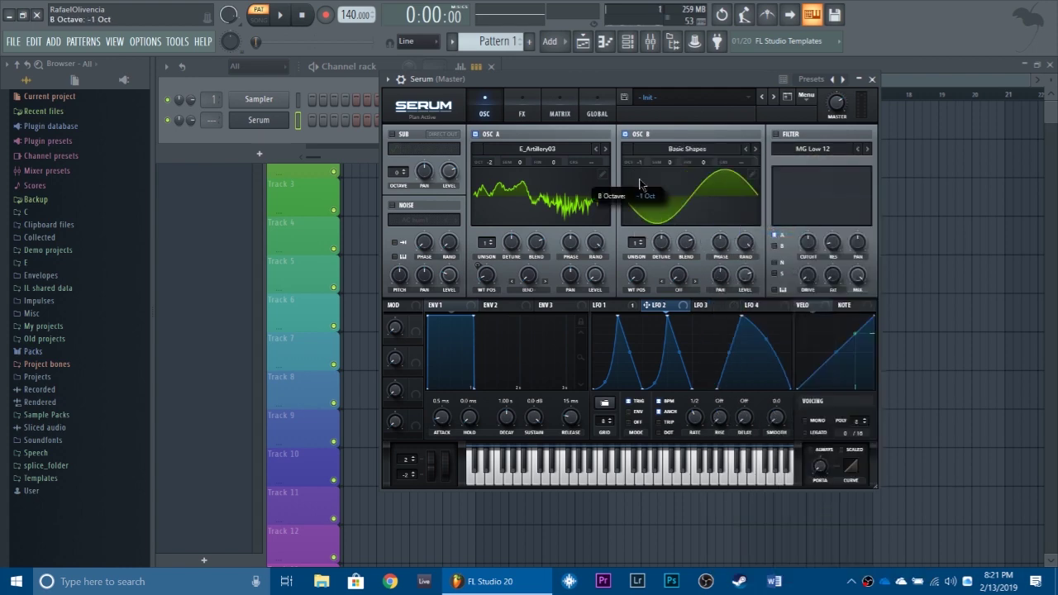
Step: Set oscillator B's warp mode to AM (from A) with a 50% warp amount
left_click(691, 291)
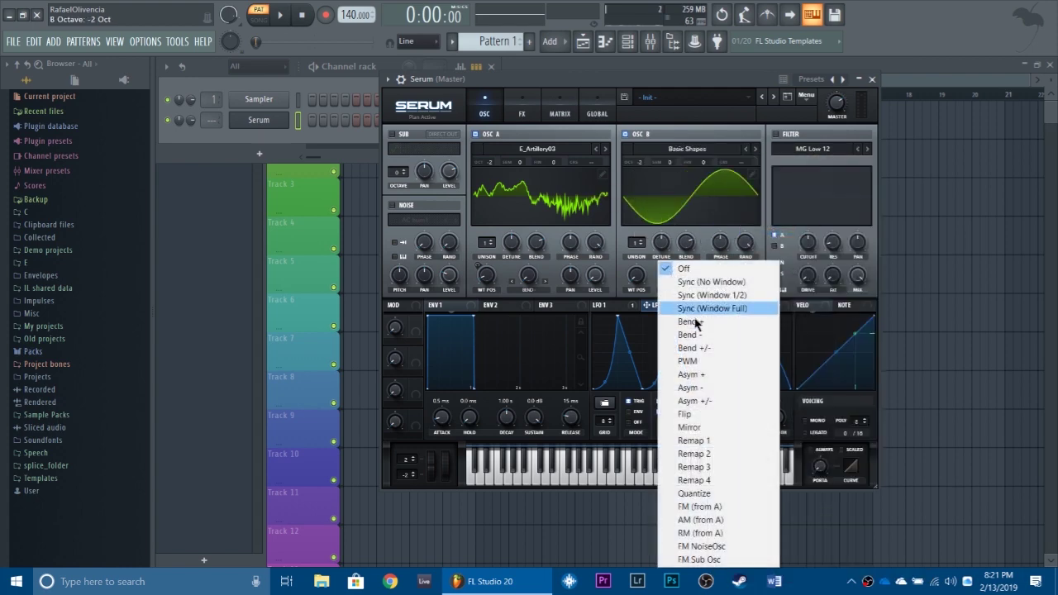
left_click(718, 519)
left_click_drag(678, 276, 690, 236)
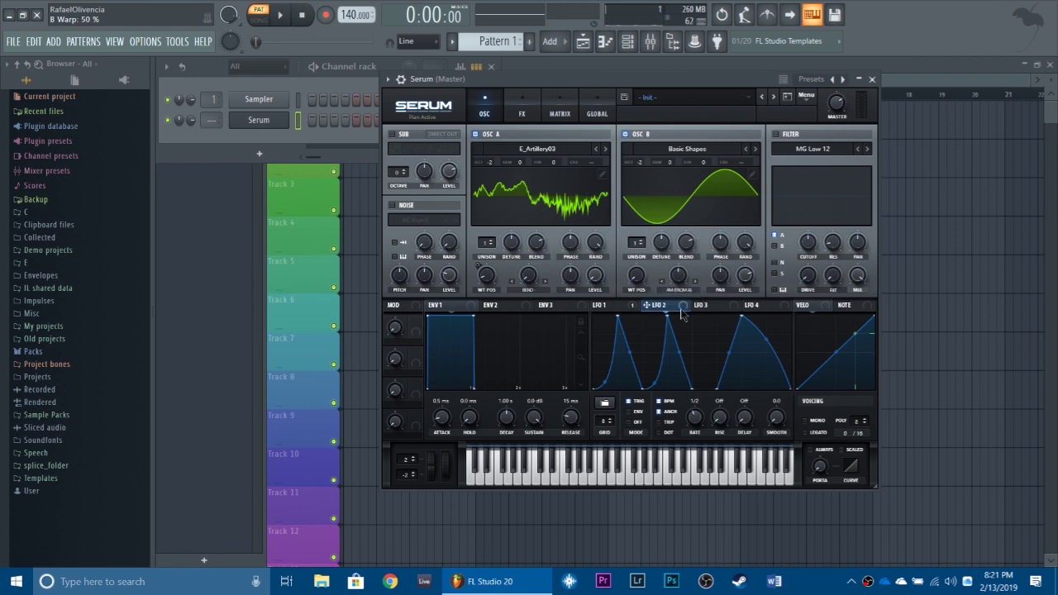
Step: Modulate oscillator B's level and warp amount with LFO 2
left_click_drag(747, 278, 740, 356)
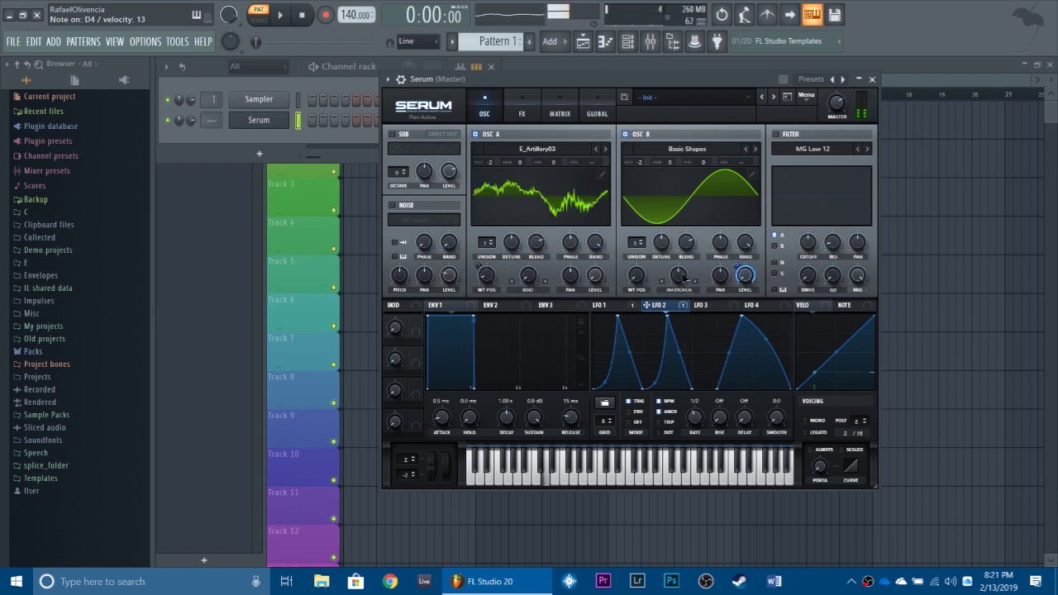
mouse_move(679, 296)
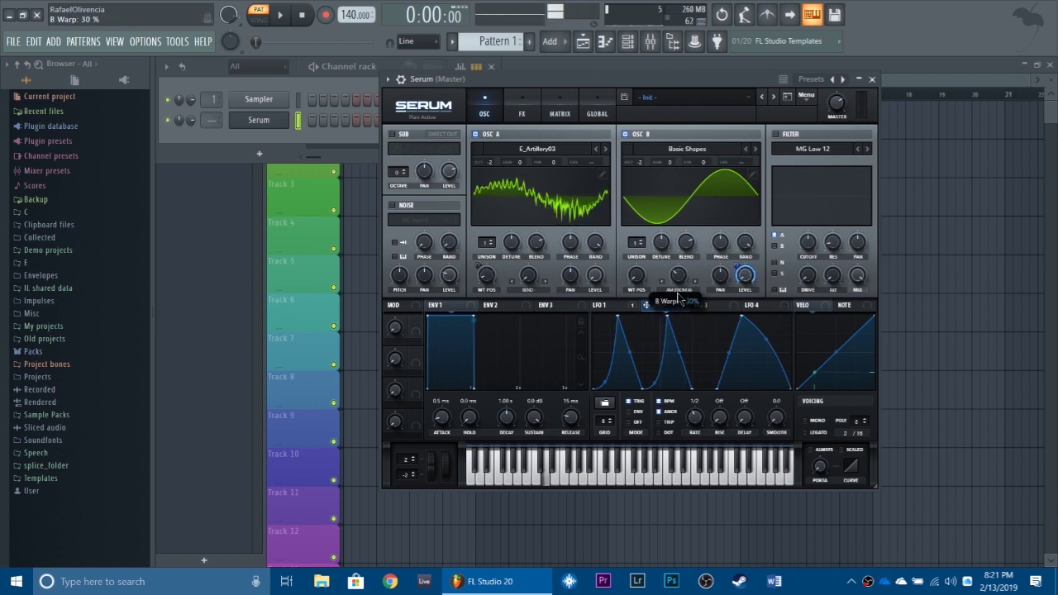
left_click_drag(648, 305, 662, 246)
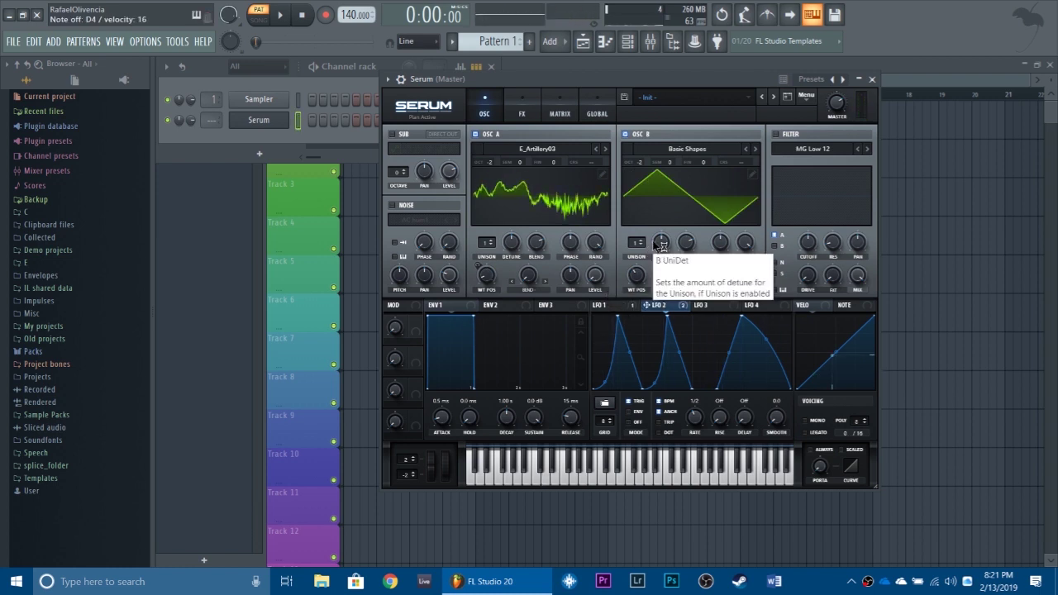
Step: Draw LFO 3 as three curved peaks of differing heights, with the middle one lowest and the last one widest
left_click(710, 308)
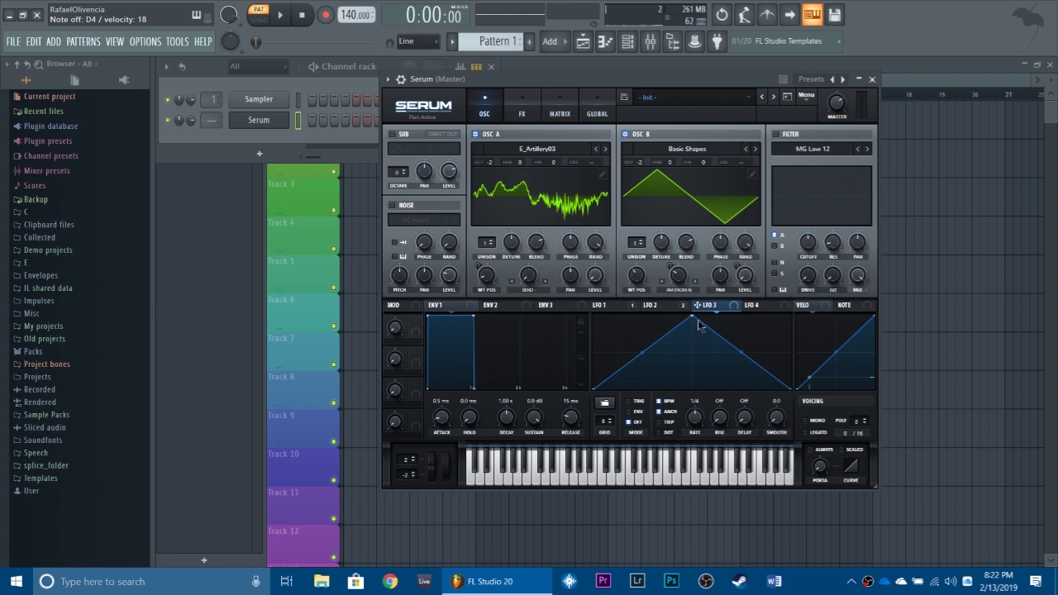
left_click_drag(699, 325, 619, 335)
left_click_drag(703, 361, 634, 395)
double_click(670, 341)
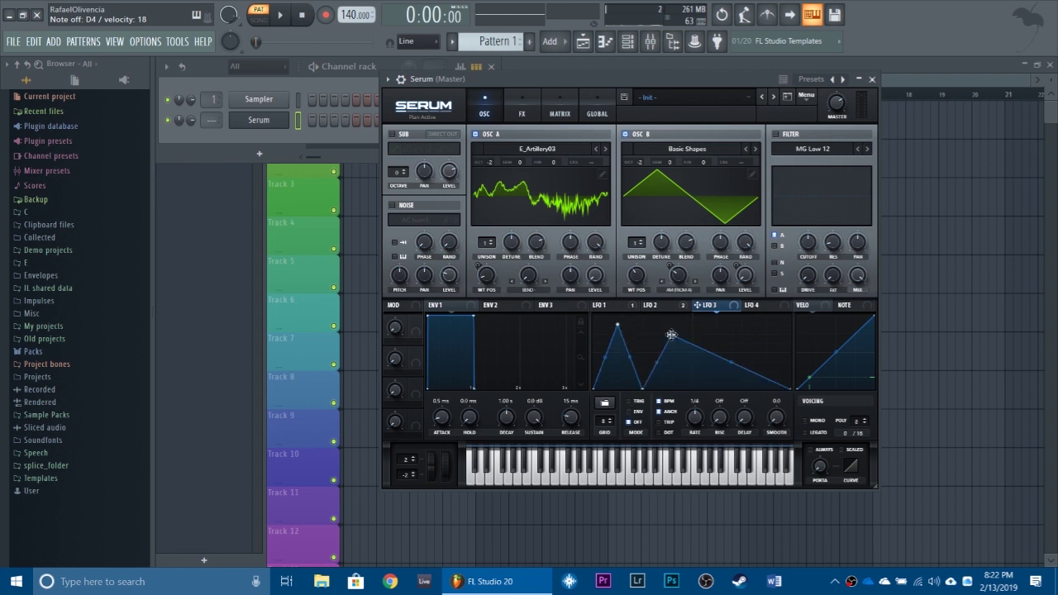
double_click(688, 379)
mouse_move(689, 379)
left_mouse_down()
mouse_move(737, 368)
mouse_move(693, 388)
left_mouse_up()
double_click(743, 347)
left_click_drag(742, 347, 769, 350)
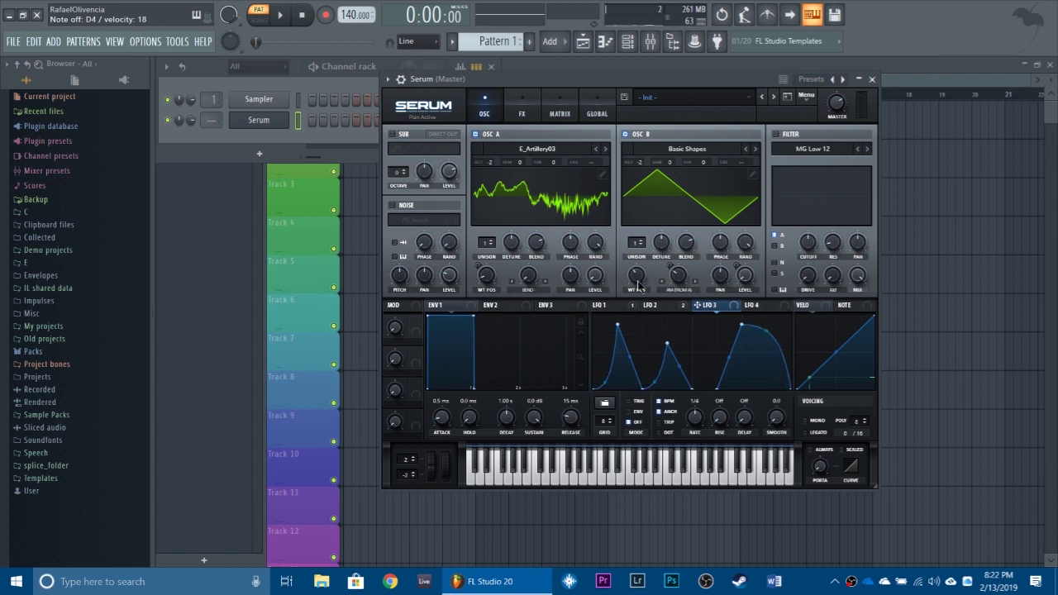
Step: Raise LFO 3's last peak to full height and enable the filter as HN 12 with a 70 Hz cutoff, routing oscillator B through it
left_click(791, 134)
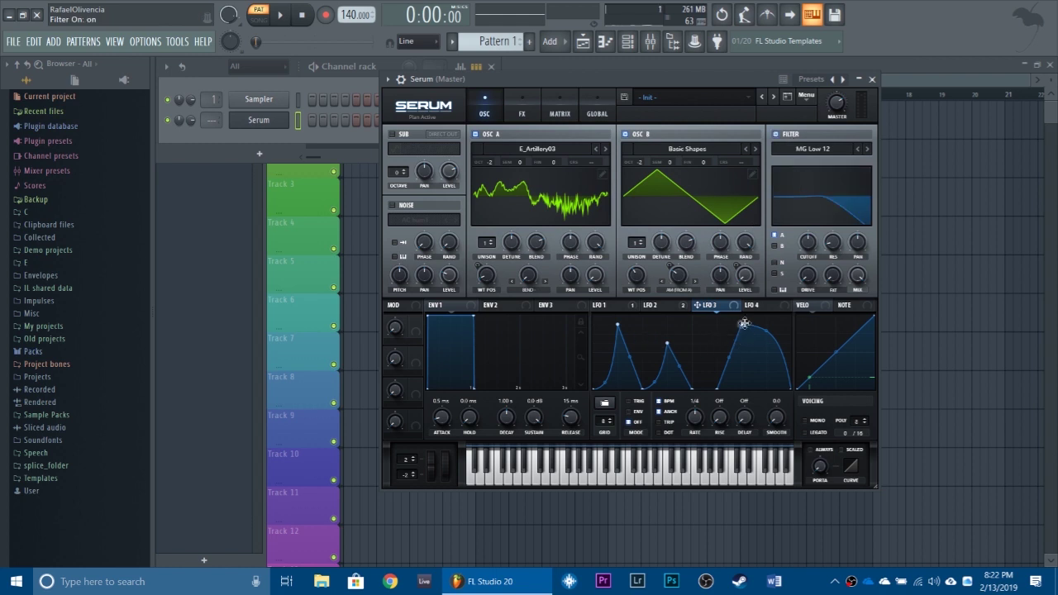
left_click_drag(744, 324, 747, 314)
left_click(803, 151)
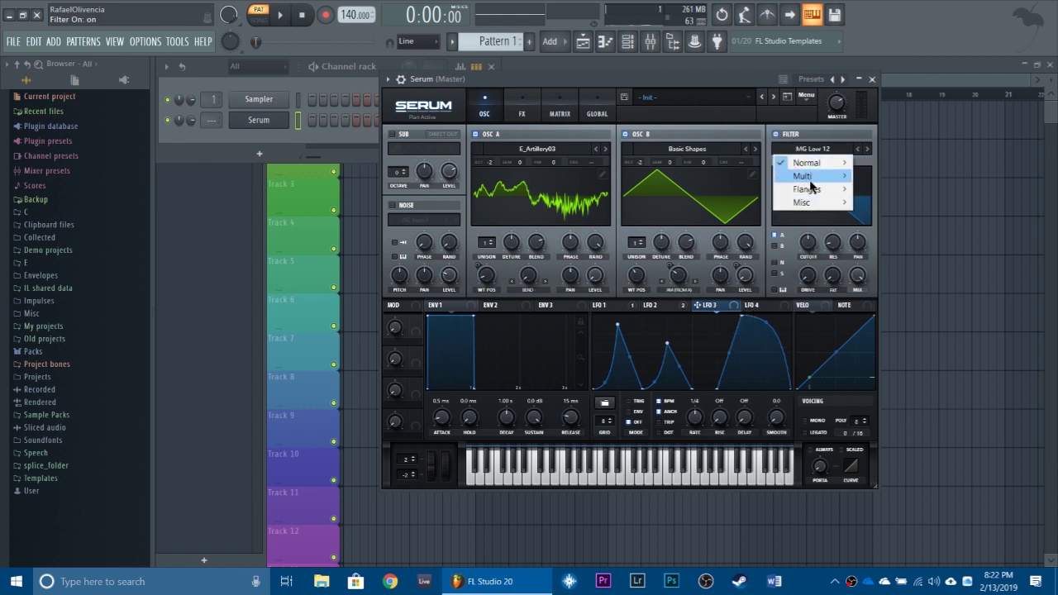
mouse_move(806, 176)
left_click(889, 269)
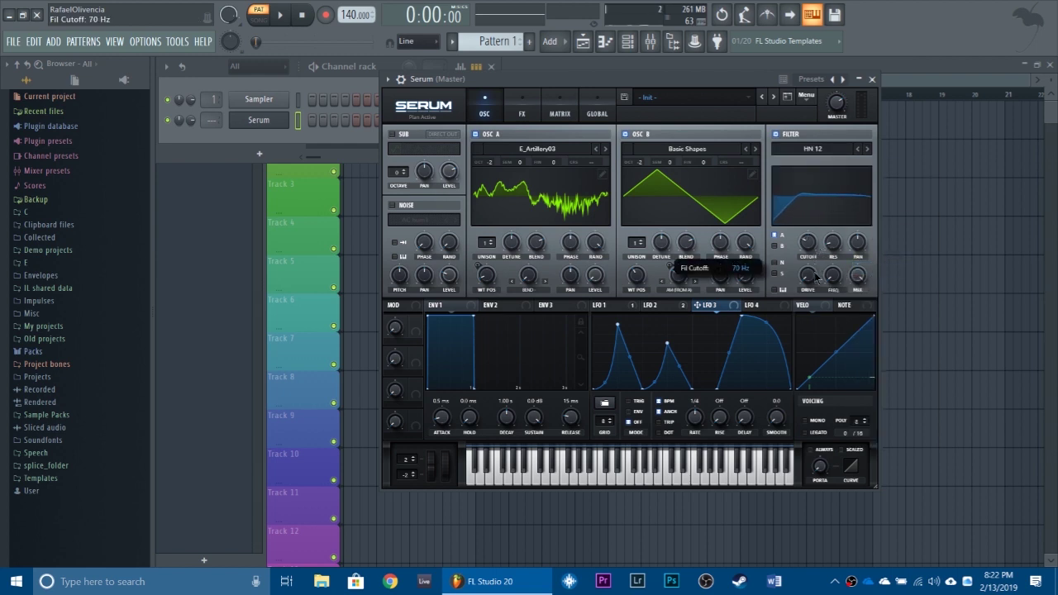
left_click(775, 246)
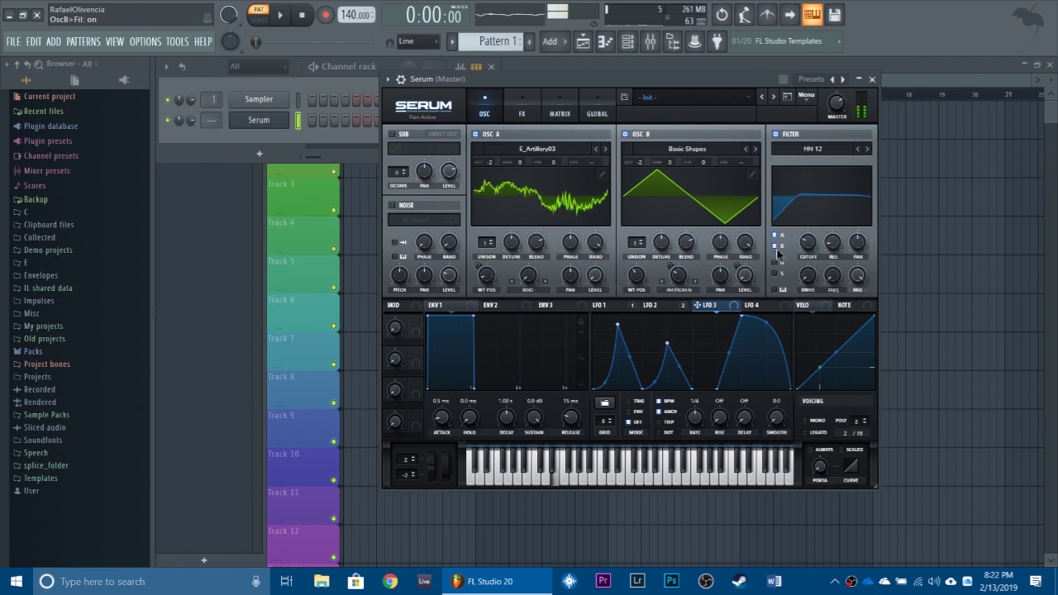
Step: Modulate the filter cutoff with LFO 3 at 26 and set LFO 3 to a 1/2 rate in Trig mode
left_click_drag(697, 305, 800, 237)
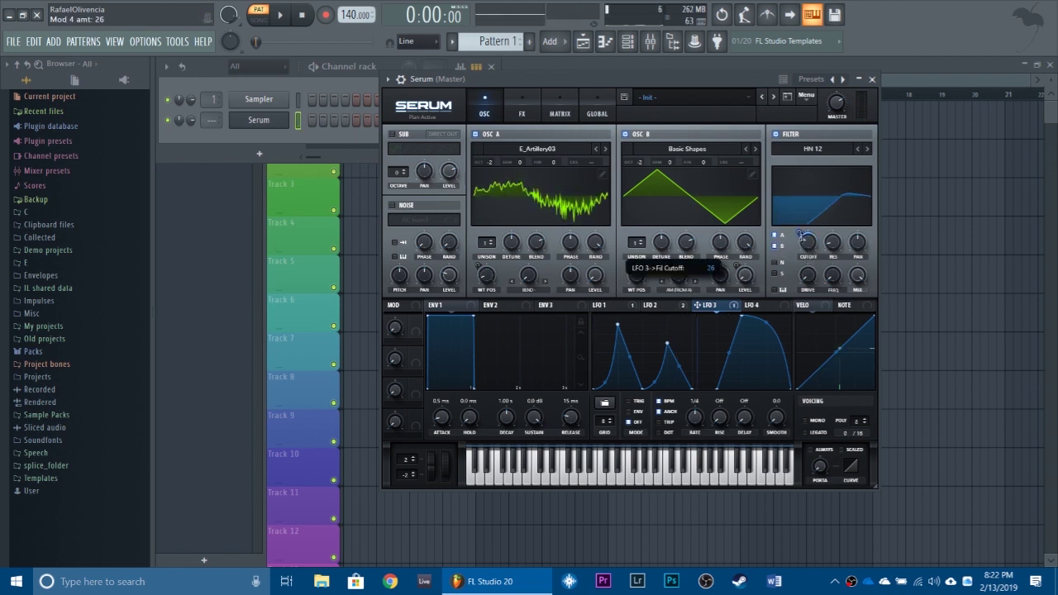
left_click_drag(694, 418, 633, 411)
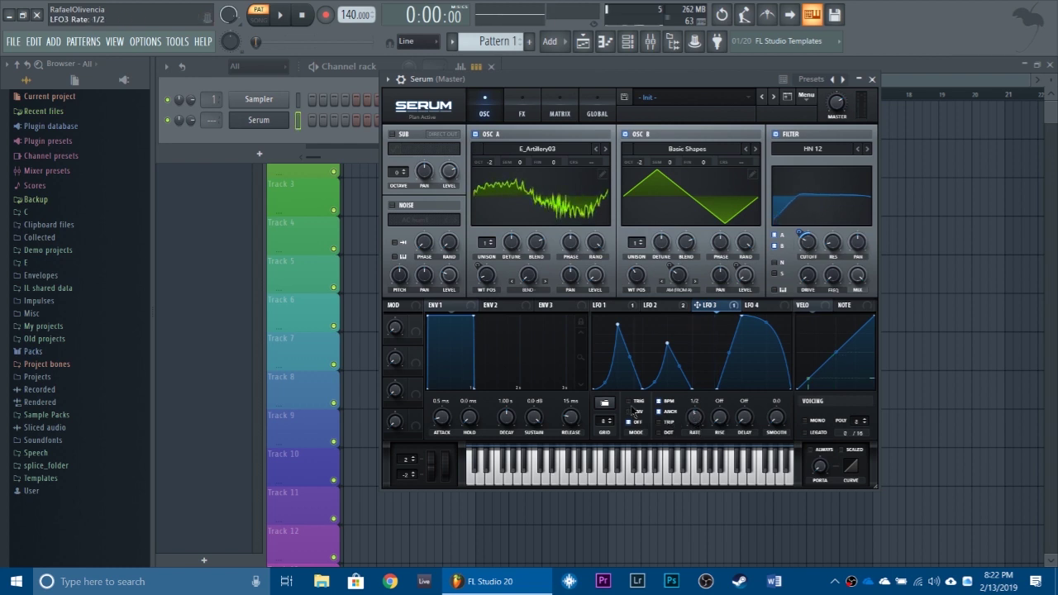
left_click(631, 403)
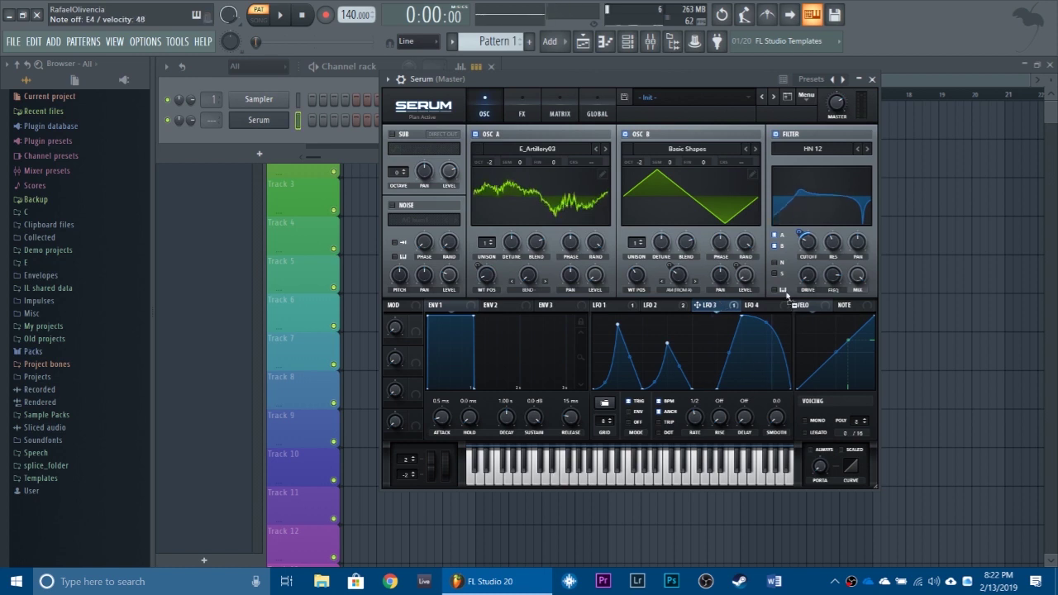
Step: Modulate the filter's Freq with LFO 3 and set LFO 3's cutoff modulation to 31
left_click_drag(835, 276, 829, 274)
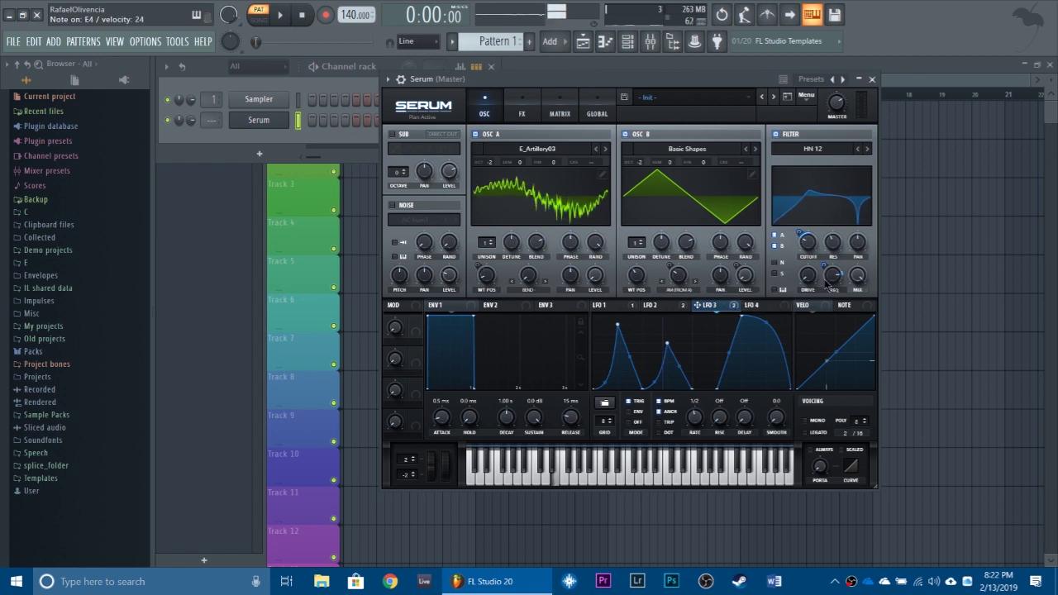
left_click_drag(809, 243, 803, 236)
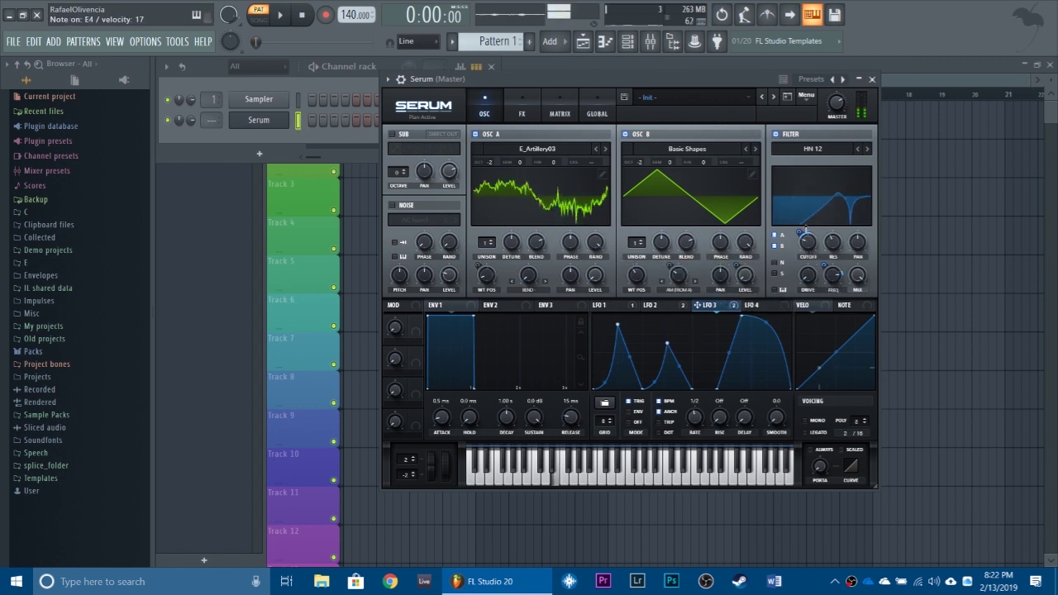
mouse_move(800, 235)
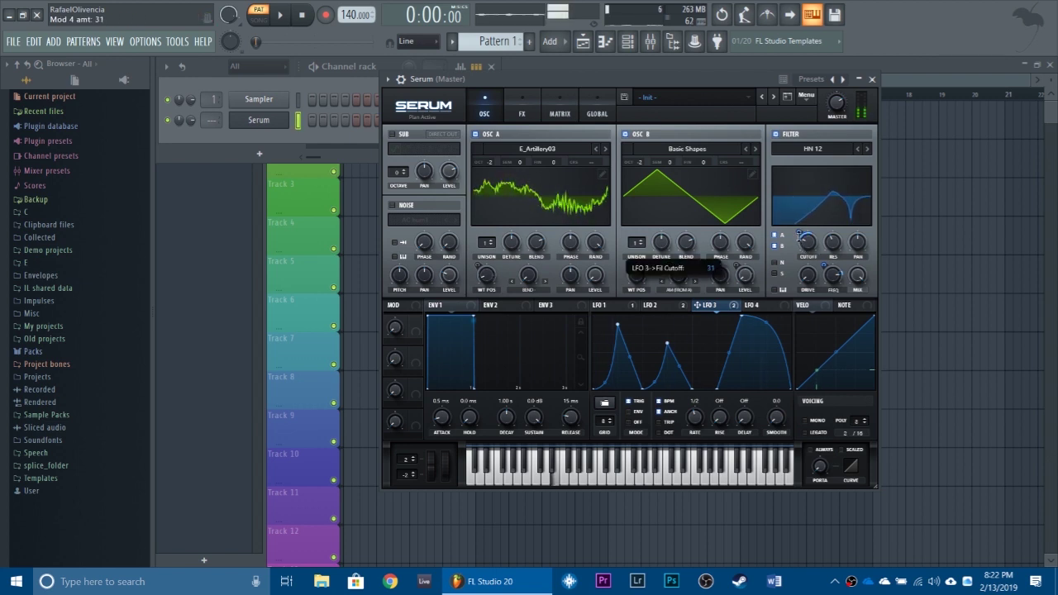
Step: Enable the sub oscillator at octave -2 with direct out and modulate its level with LFO 2
left_click(392, 134)
left_click_drag(400, 172, 401, 183)
left_click(443, 135)
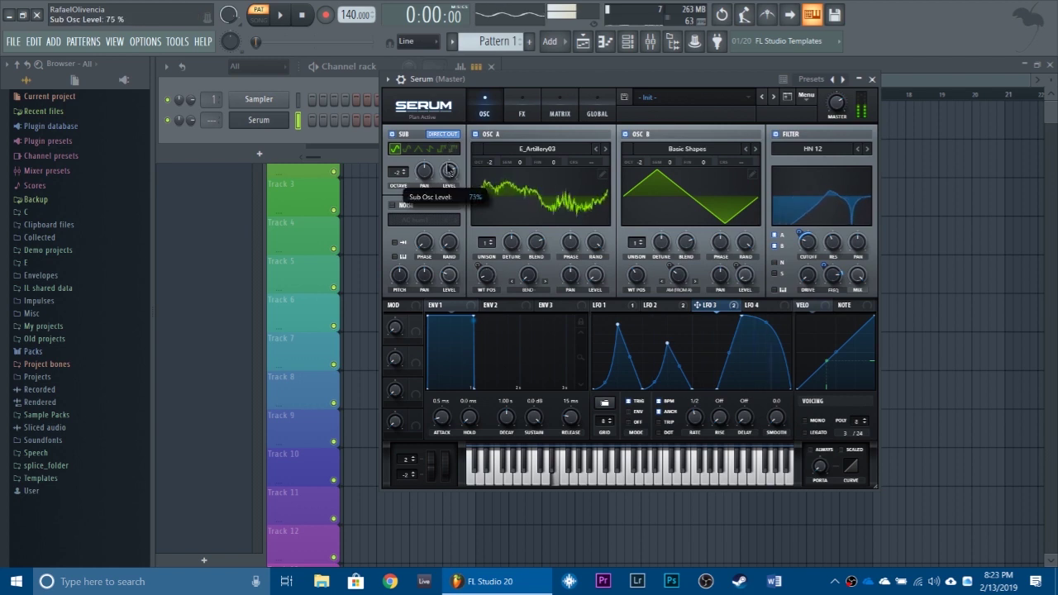
left_click(655, 306)
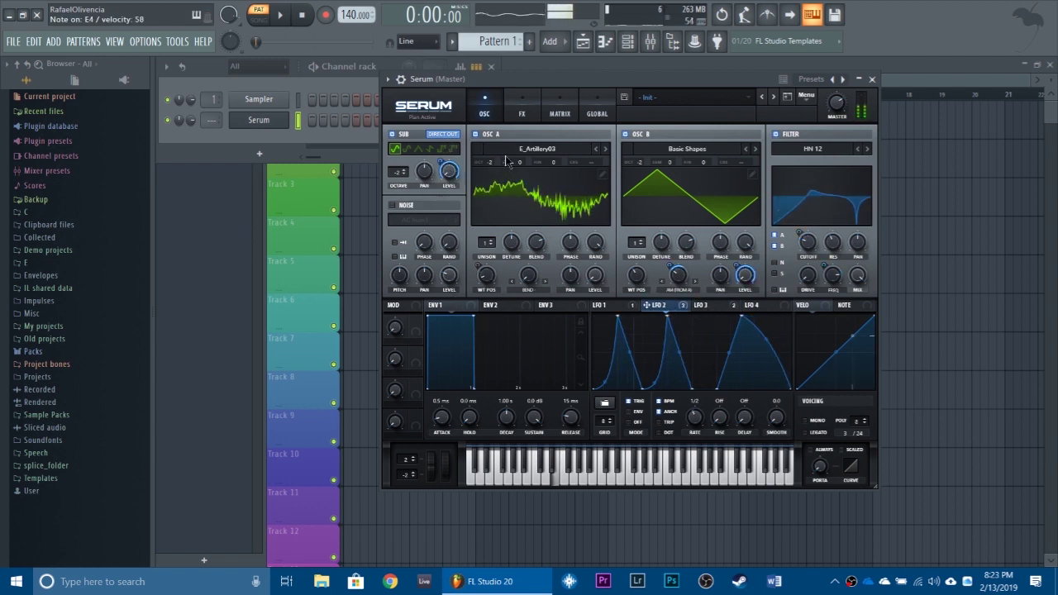
Step: Modulate oscillator A's Bend warp amount with LFO 3 and adjust how that modulation applies
left_click(705, 305)
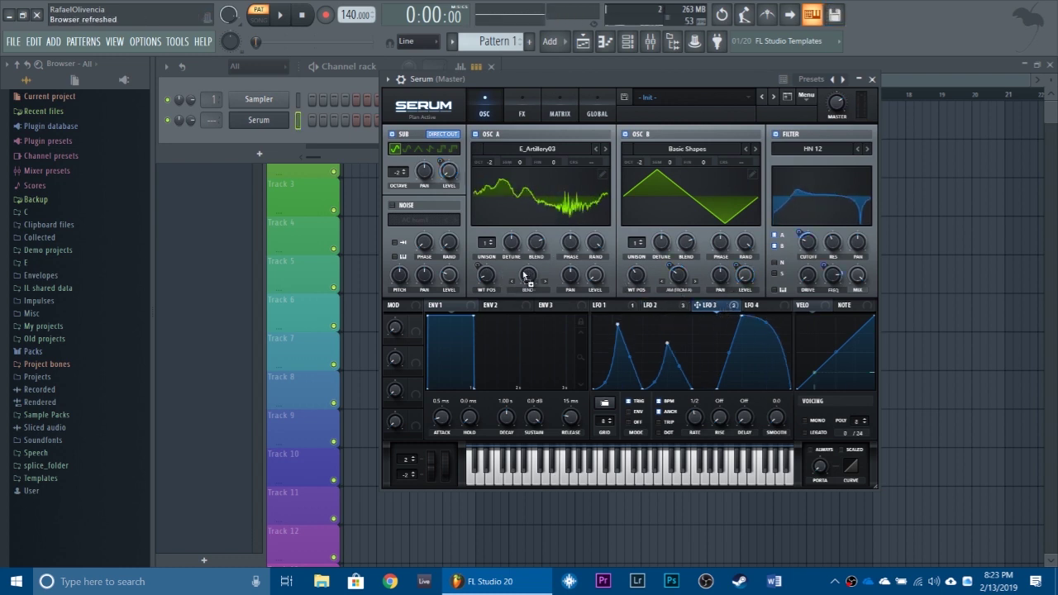
left_click_drag(524, 276, 527, 276)
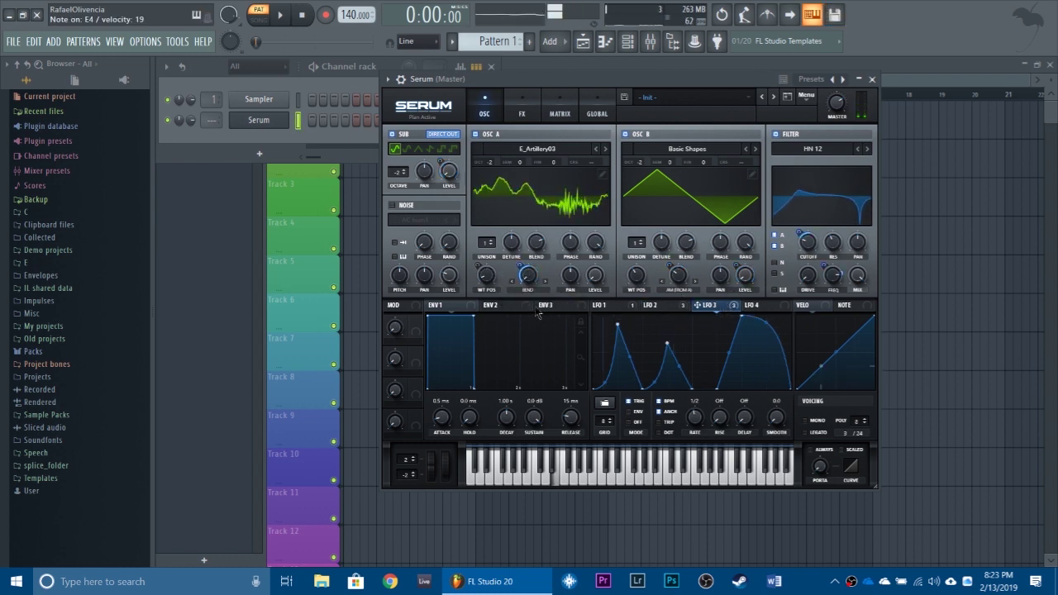
right_click(525, 274)
left_click(521, 271)
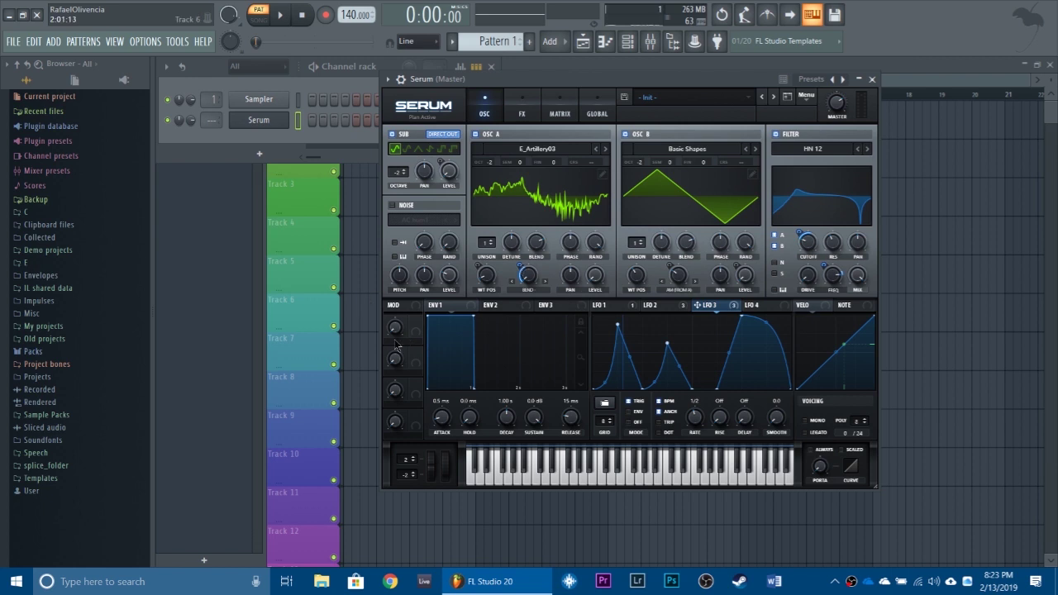
Step: Assign macro 1 to oscillator A's Bend warp amount and name the macro Bend
left_click_drag(415, 324, 558, 589)
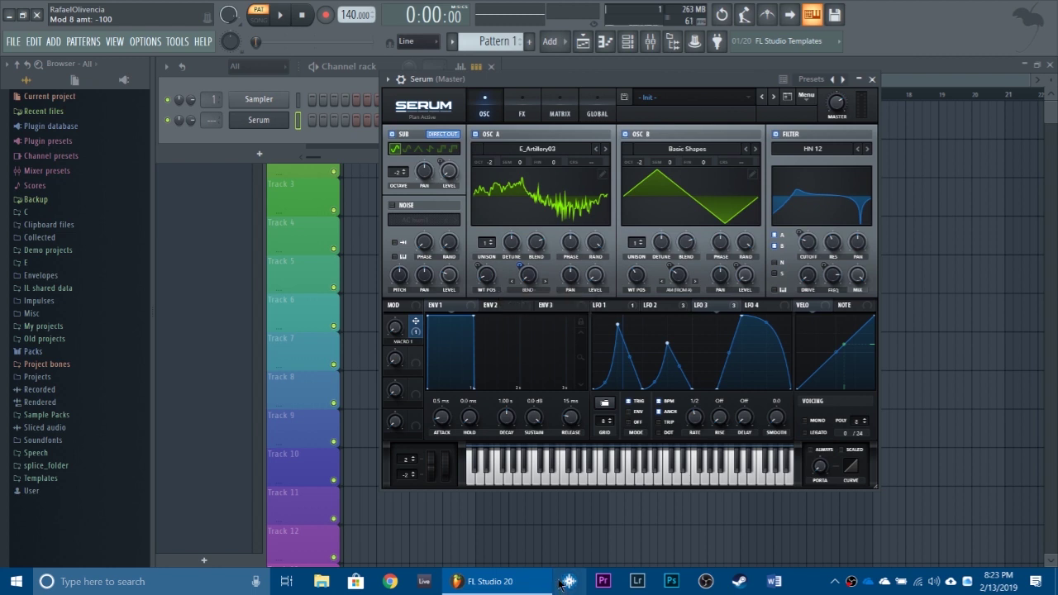
double_click(412, 343)
type("E")
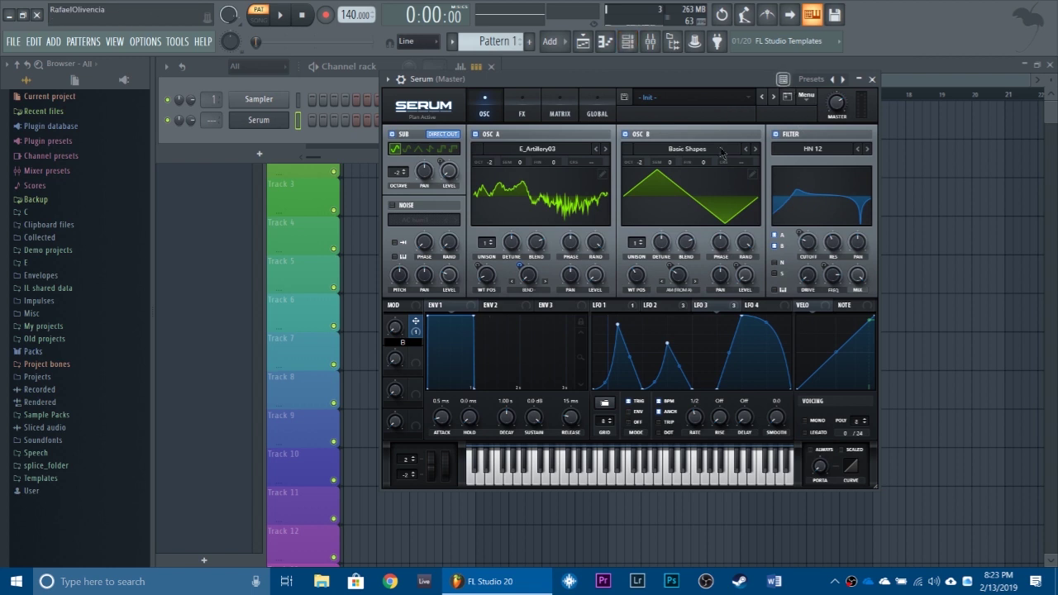
type("e")
key("Return")
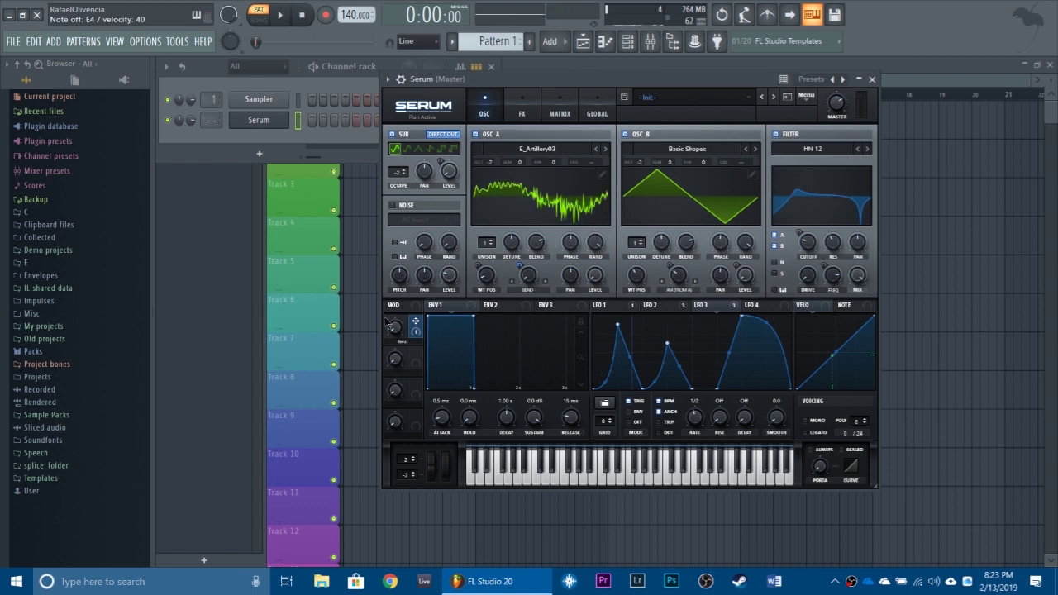
Step: Turn the Bend macro knob and set LFO 3's modulation of oscillator A's Bend amount to 40
mouse_move(397, 335)
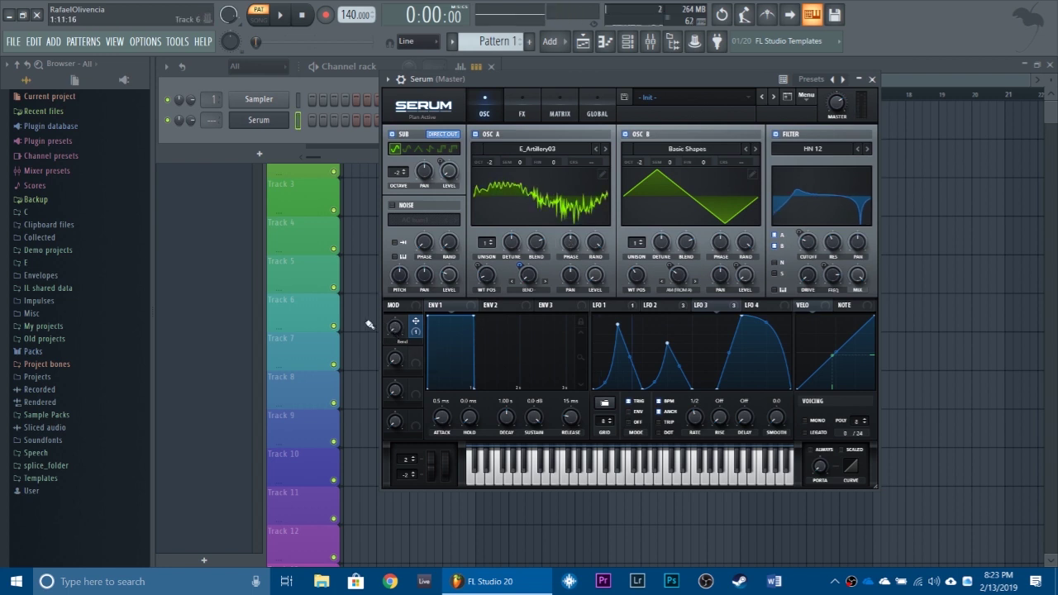
left_click_drag(401, 335, 406, 197)
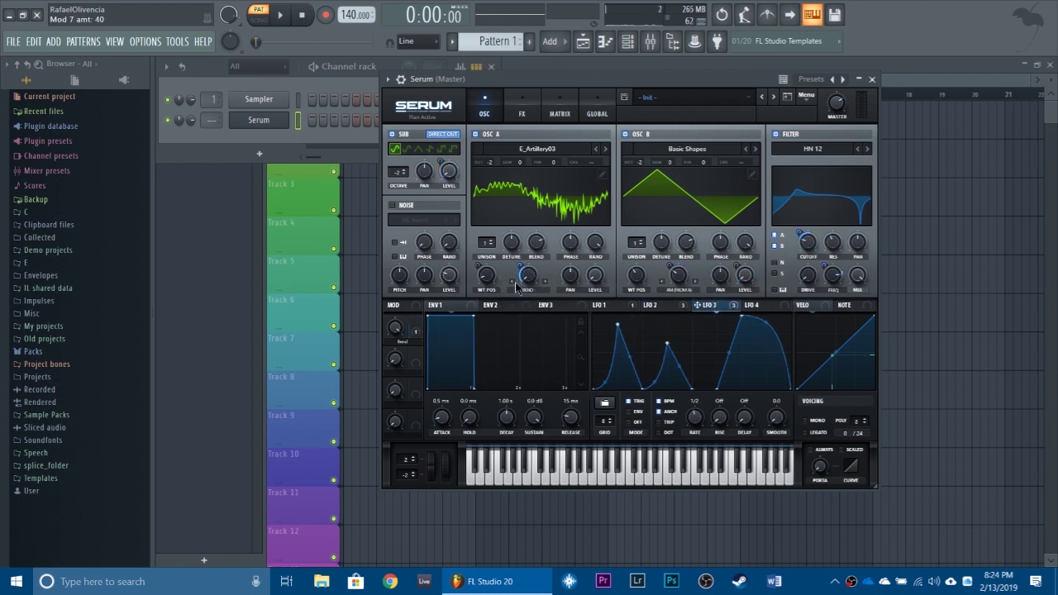
mouse_move(394, 344)
mouse_move(522, 269)
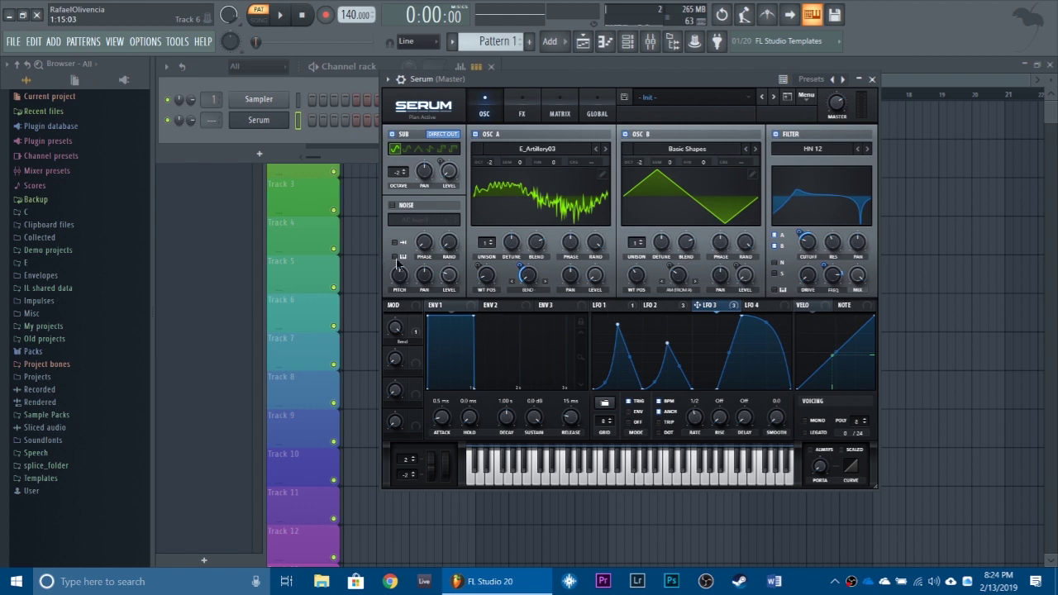
Step: Enable the compressor effect in multiband mode with a gain of 9.4 dB
left_click(526, 116)
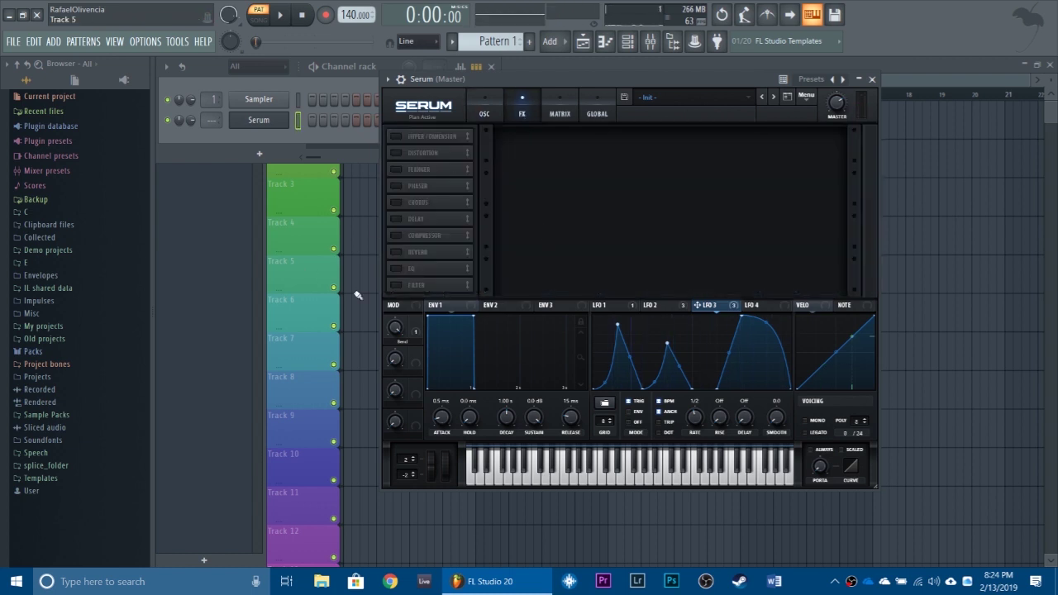
left_click(394, 235)
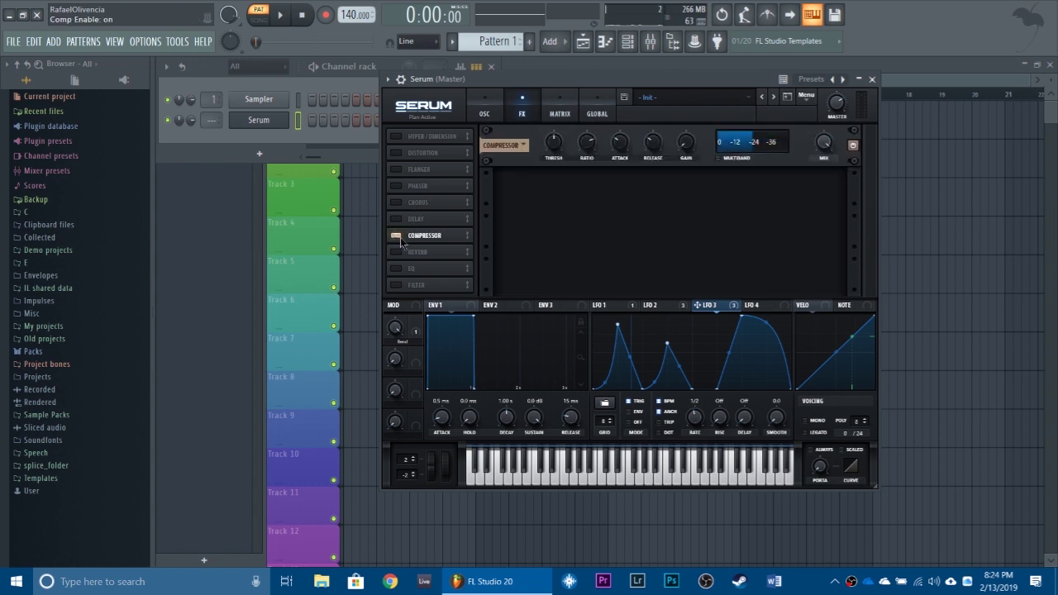
left_click_drag(689, 147, 699, 130)
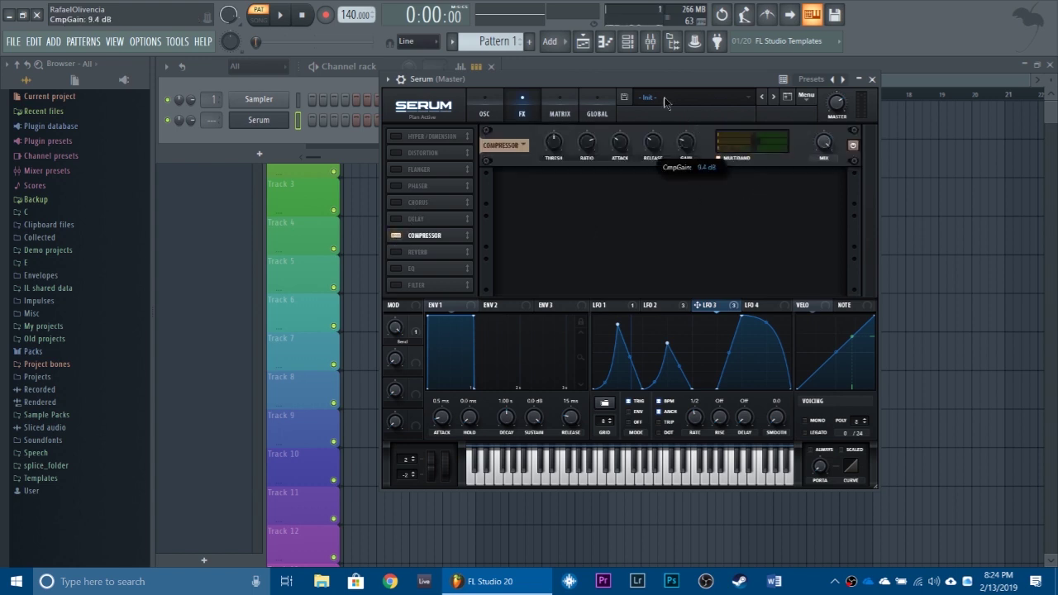
left_click(499, 107)
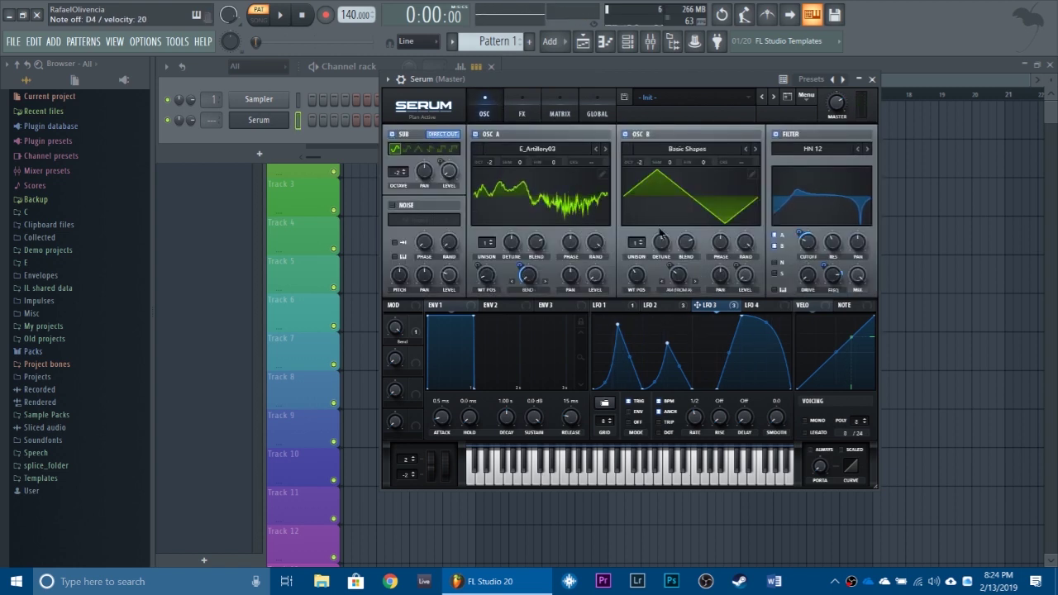
Step: Enable the Hyper/Dimension effect, modulating the Hyper mix with LFO 3 and setting the Dimension size to 20%
left_click(560, 107)
left_click(522, 107)
left_click(397, 136)
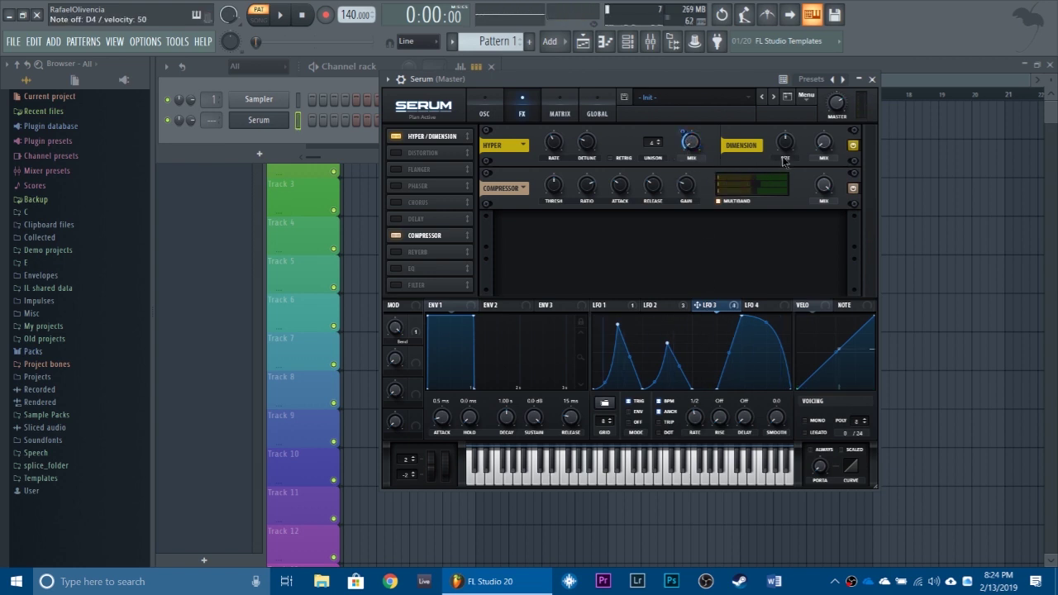
mouse_move(784, 152)
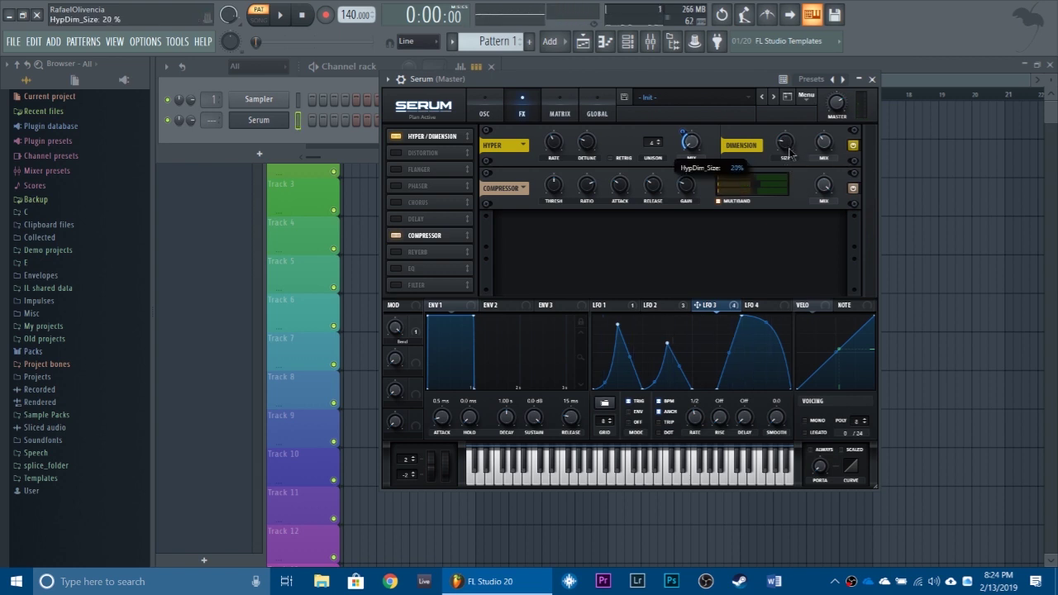
mouse_move(825, 150)
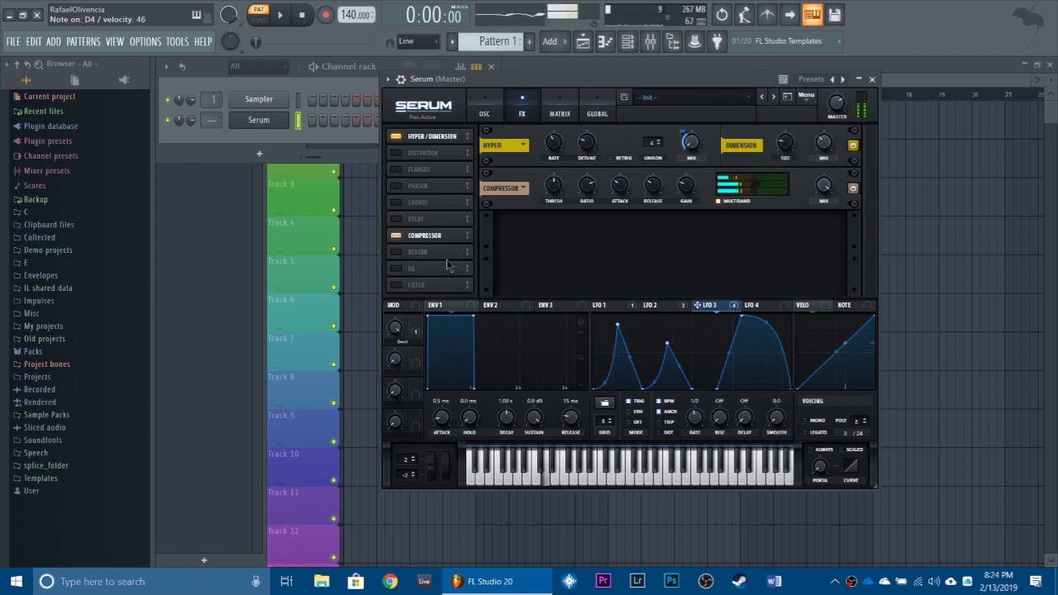
Step: Enable the distortion effect in Tube mode and raise its drive
left_click(397, 153)
left_click_drag(747, 187, 748, 164)
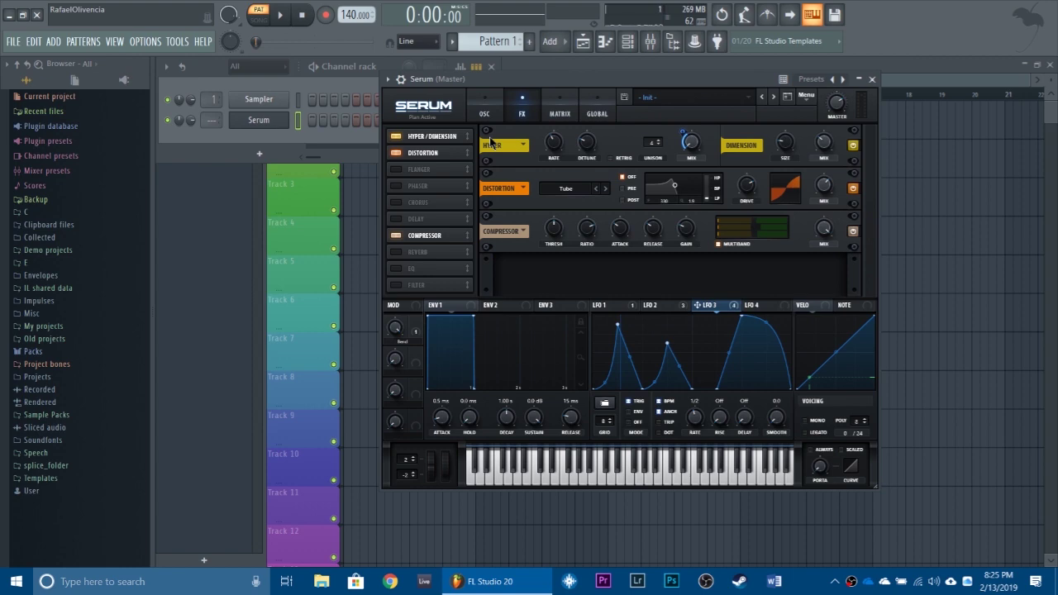
mouse_move(508, 76)
left_mouse_down()
mouse_move(452, 95)
mouse_move(511, 97)
left_mouse_up()
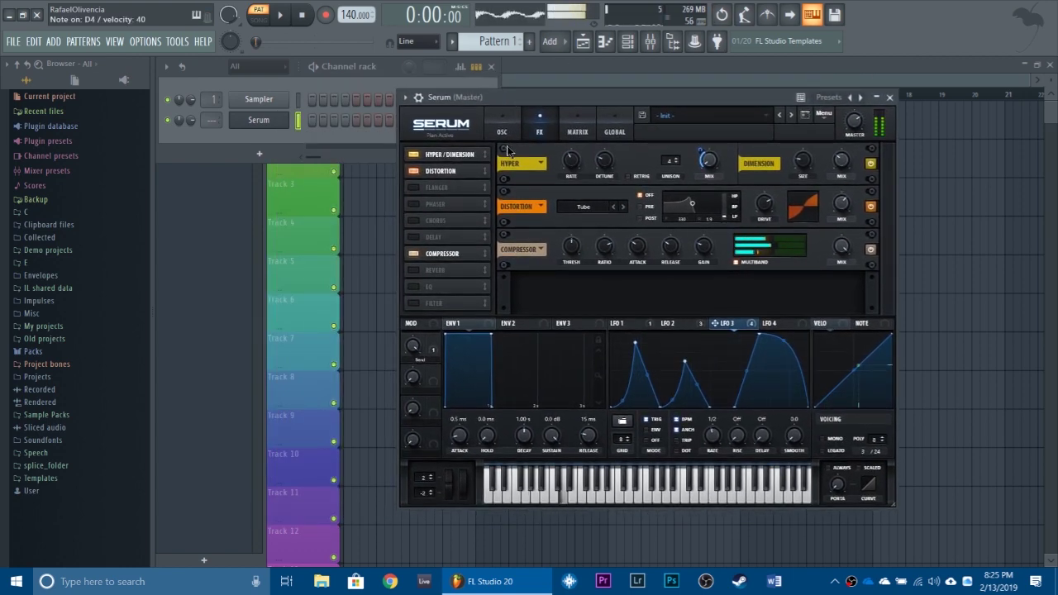
Step: Enable the reverb effect with its mix at 0% and modulate the mix with macro 2 at 30
left_click(502, 130)
left_click(538, 130)
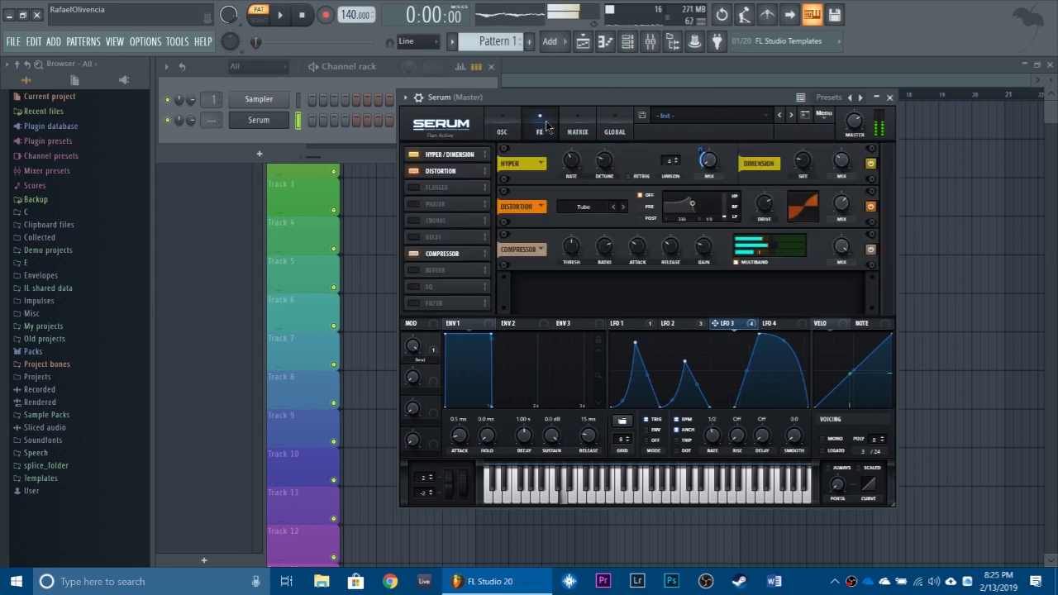
left_click(414, 270)
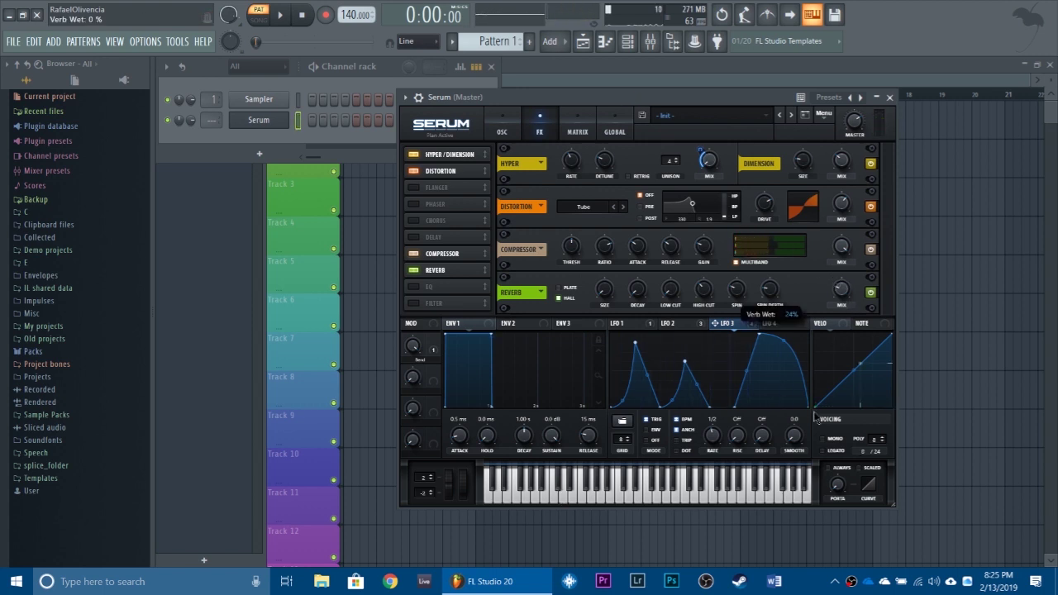
left_click_drag(433, 372, 836, 323)
Step: Rename macro 2 as Wet
double_click(434, 393)
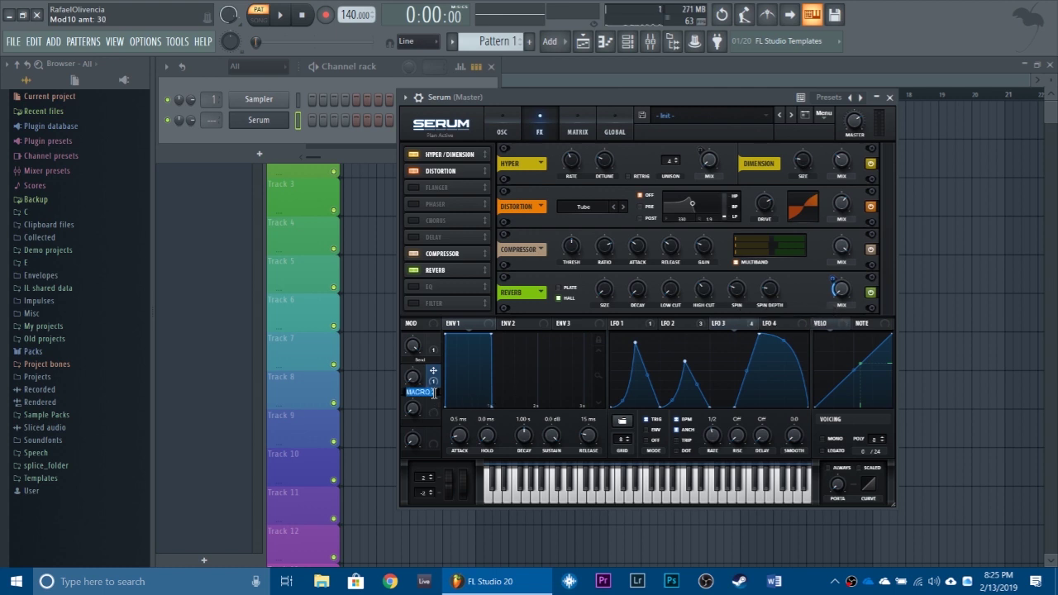
type("Wet")
key("Return")
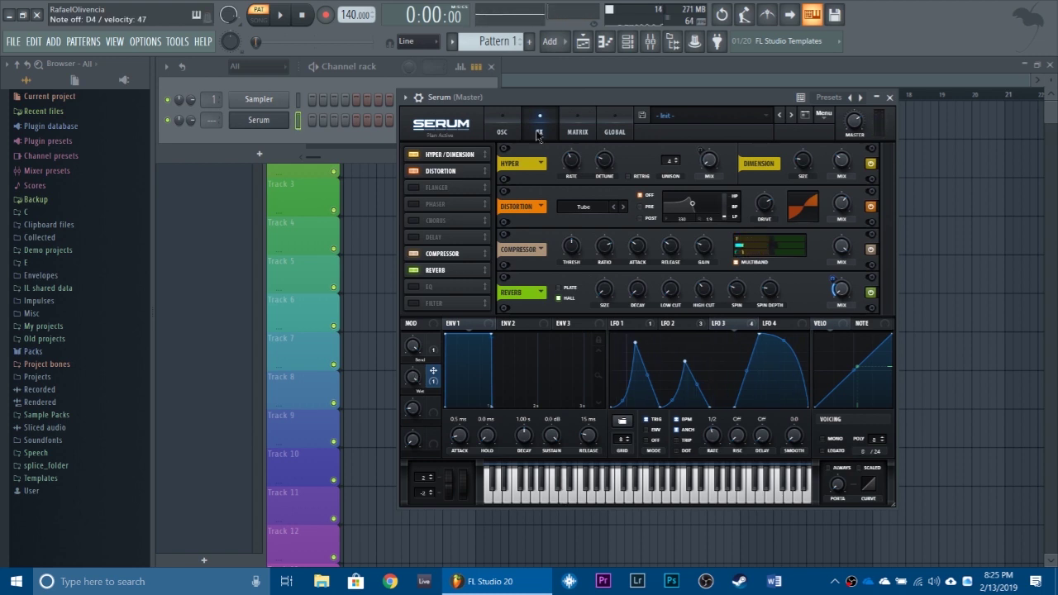
Step: Enable the delay effect with BPM sync off and modulate its mix with the Wet macro
left_click(432, 237)
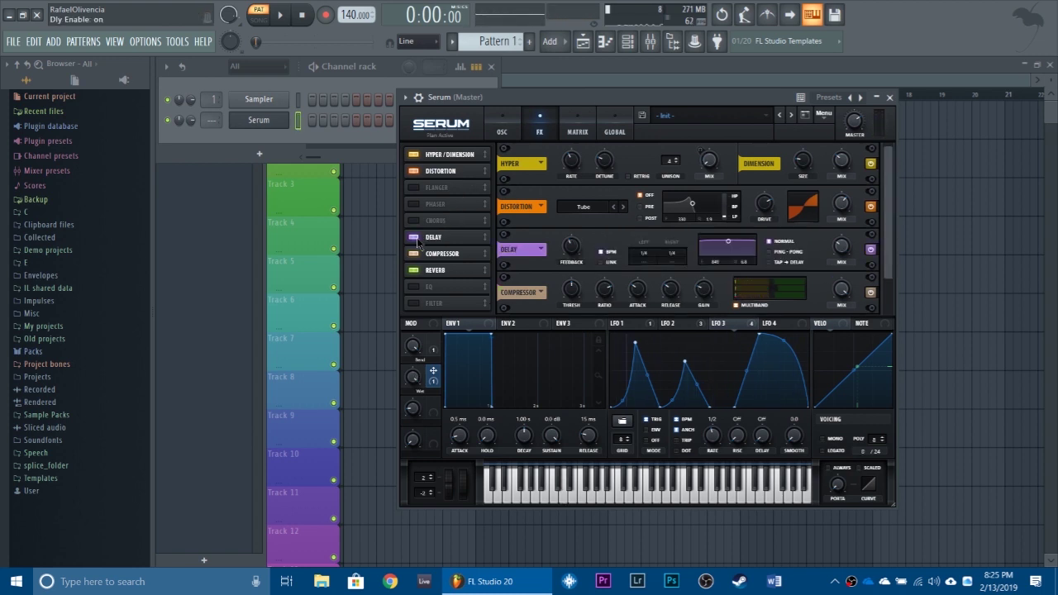
left_click(542, 251)
left_click(573, 263)
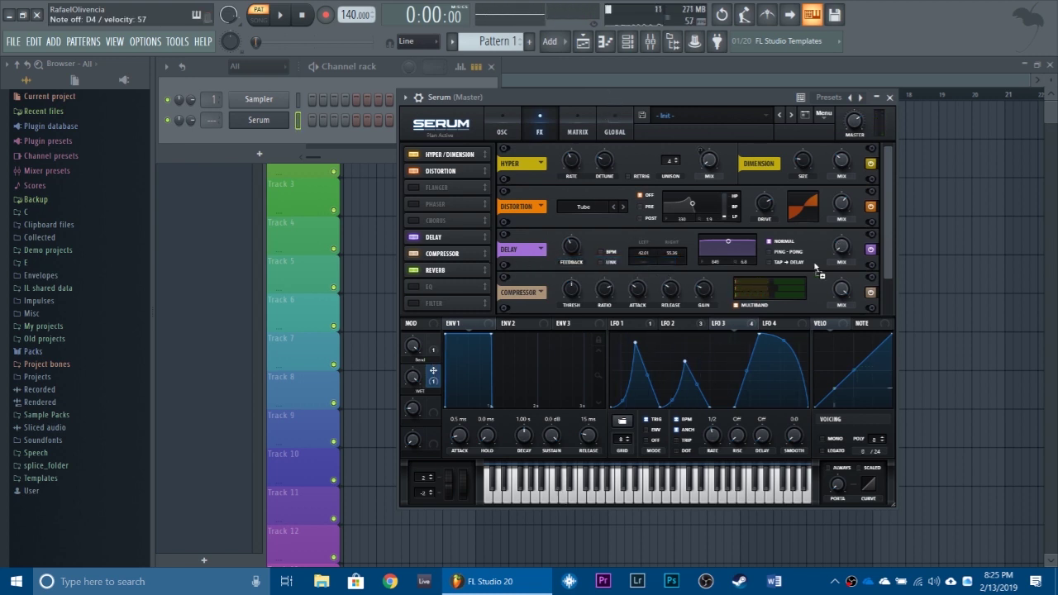
left_click_drag(841, 246, 842, 287)
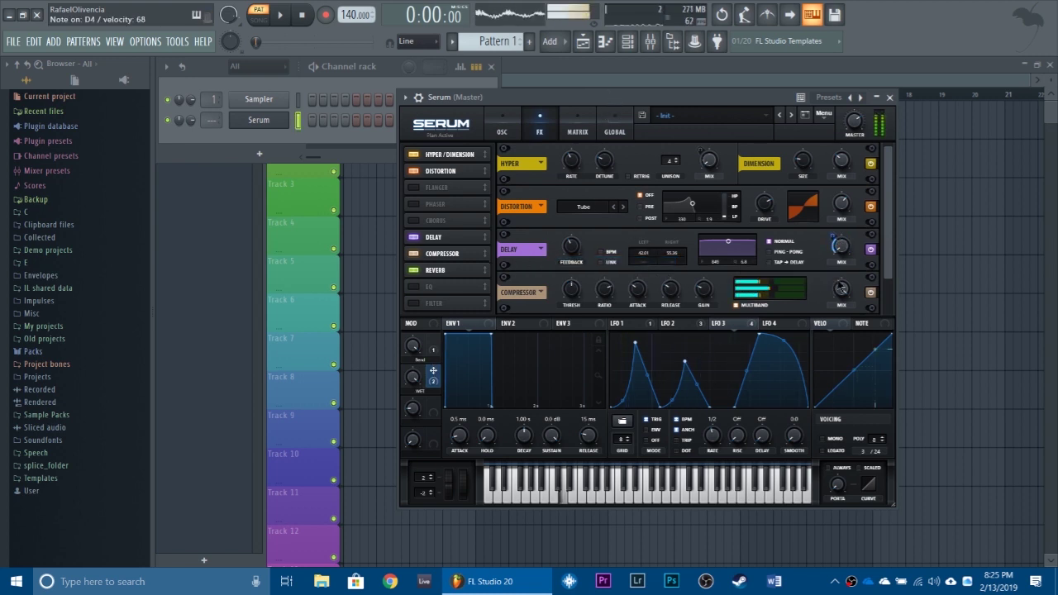
left_click_drag(841, 247, 842, 254)
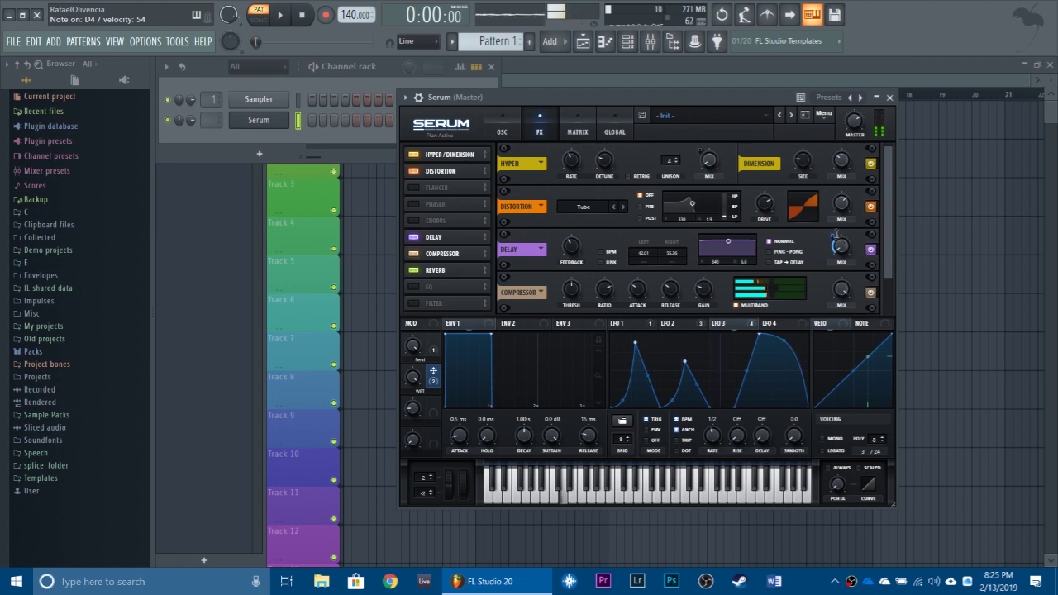
Step: Enable the filter effect as the first unit in the effects chain and modulate its cutoff with LFO 2
left_click(438, 304)
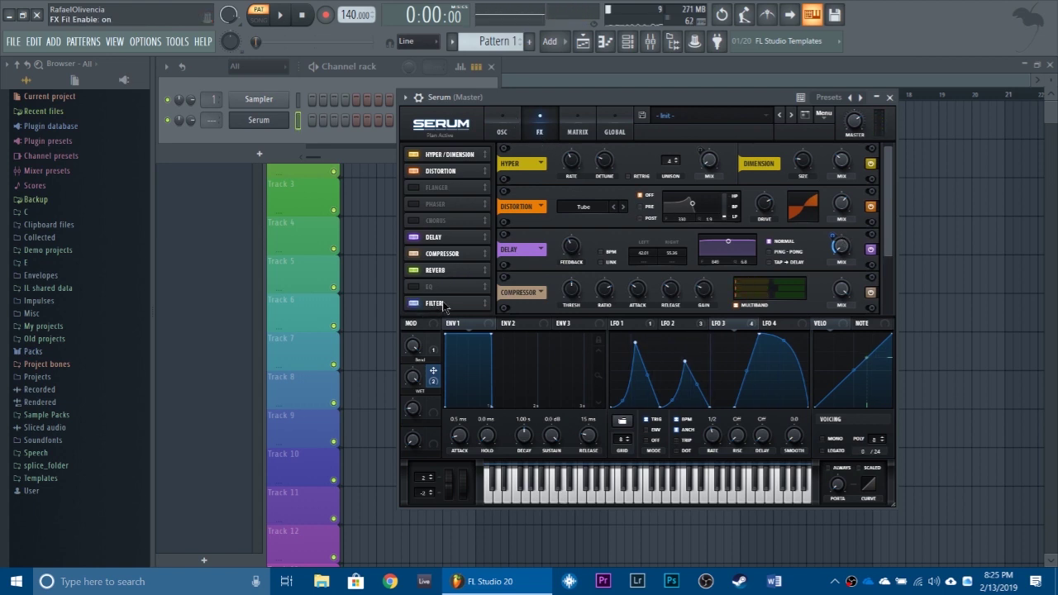
left_click_drag(444, 307, 454, 148)
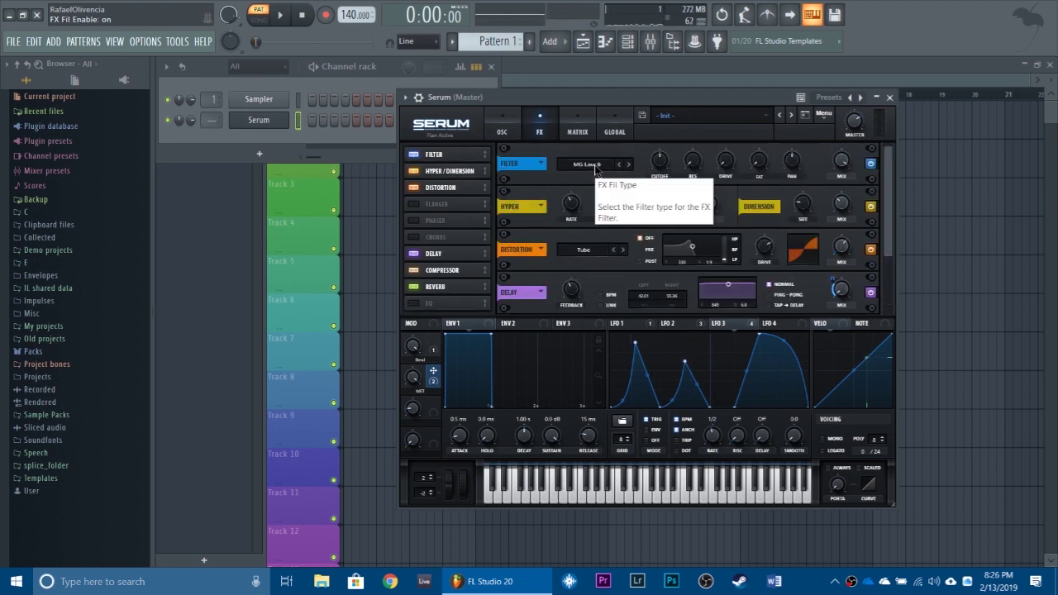
left_click(695, 326)
left_click_drag(695, 291, 659, 159)
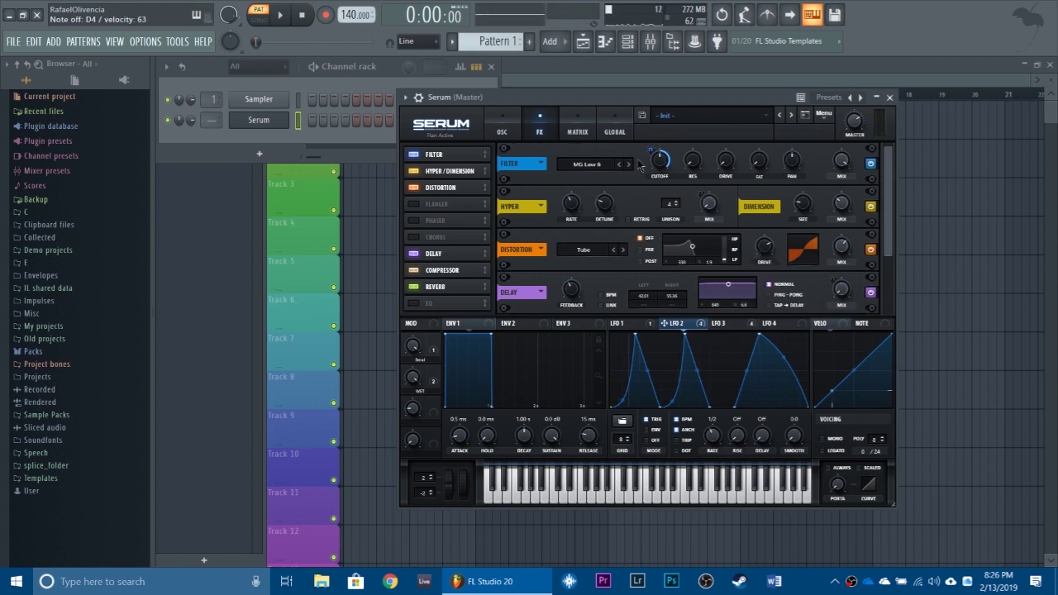
double_click(645, 99)
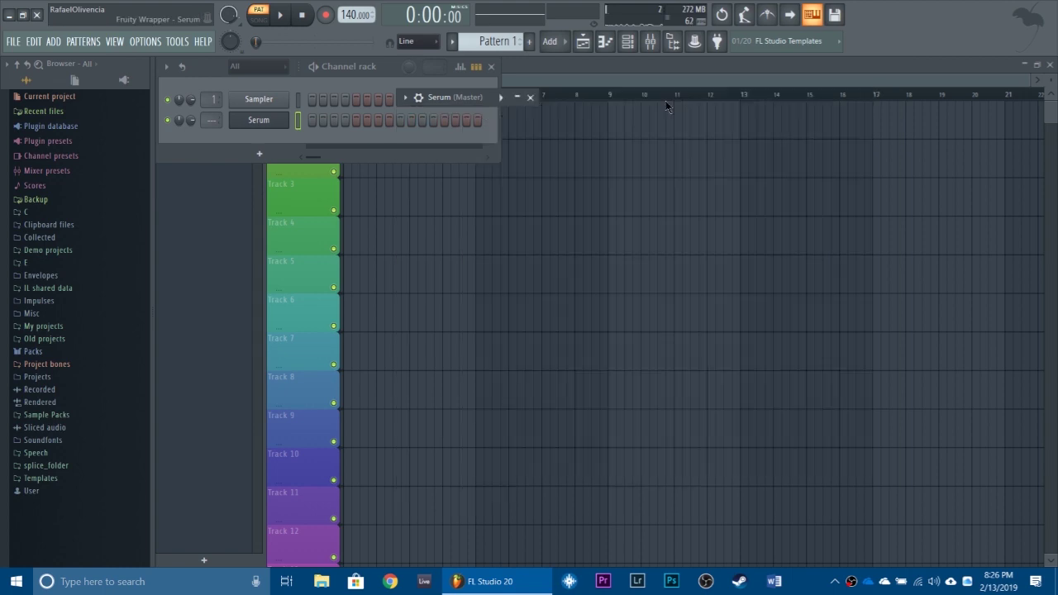
double_click(482, 97)
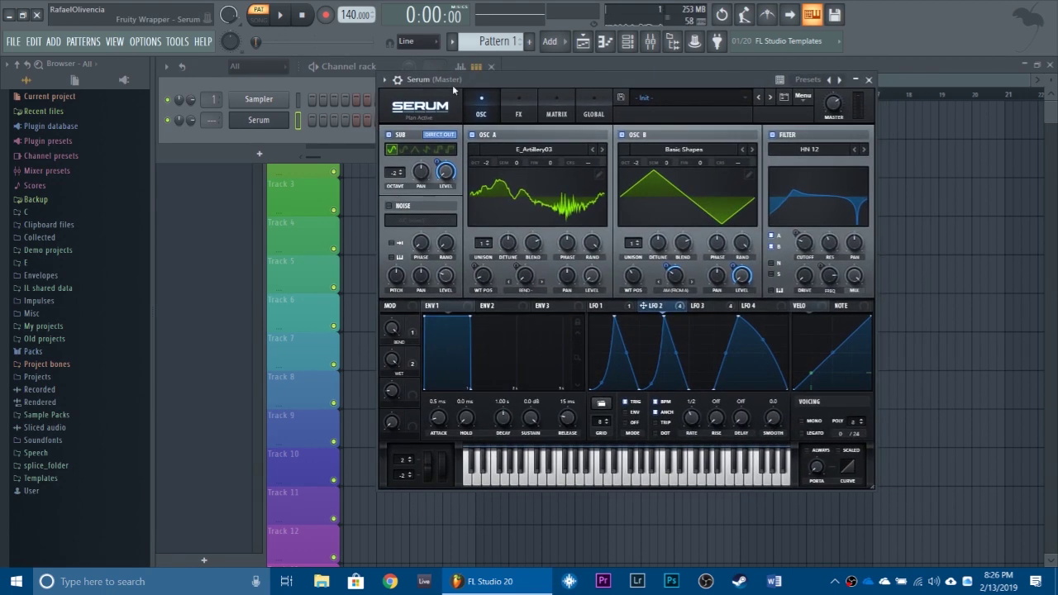
left_click(533, 103)
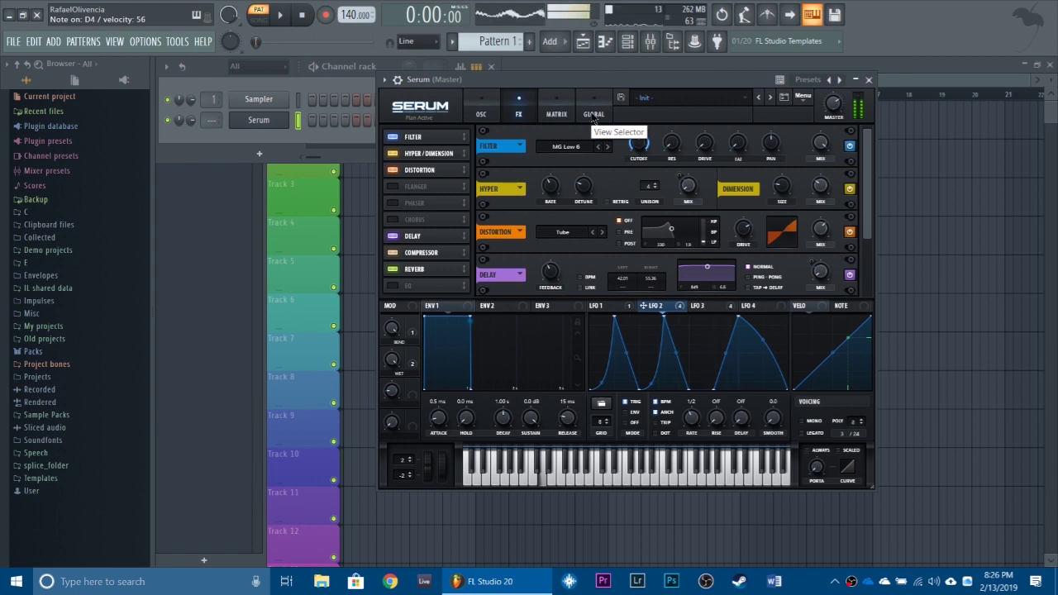
left_click(485, 113)
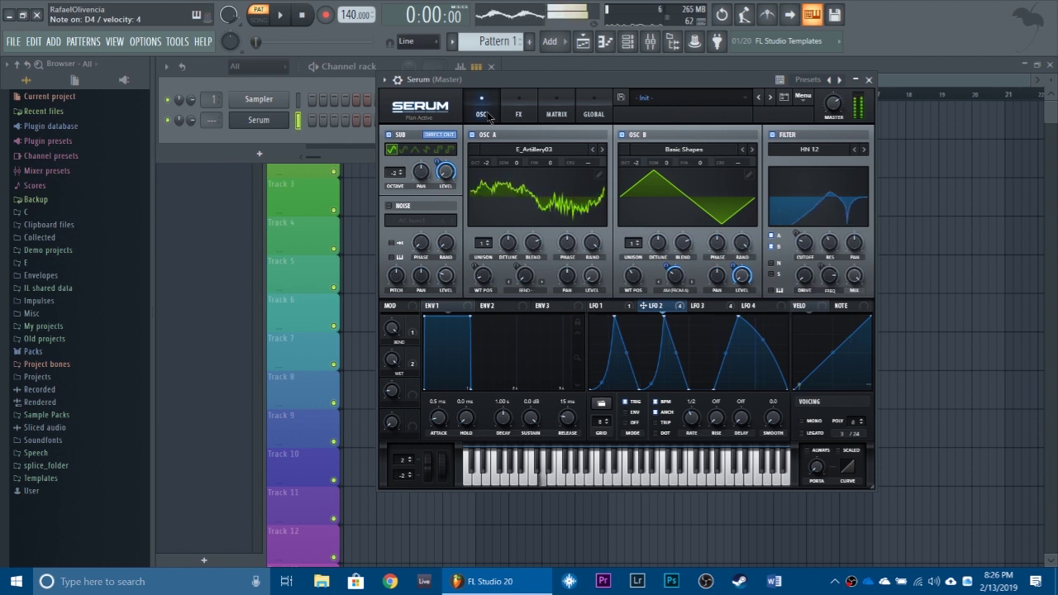
Step: Enable the EQ effect and set its low band to a high-pass filter at 22 Hz
left_click(528, 120)
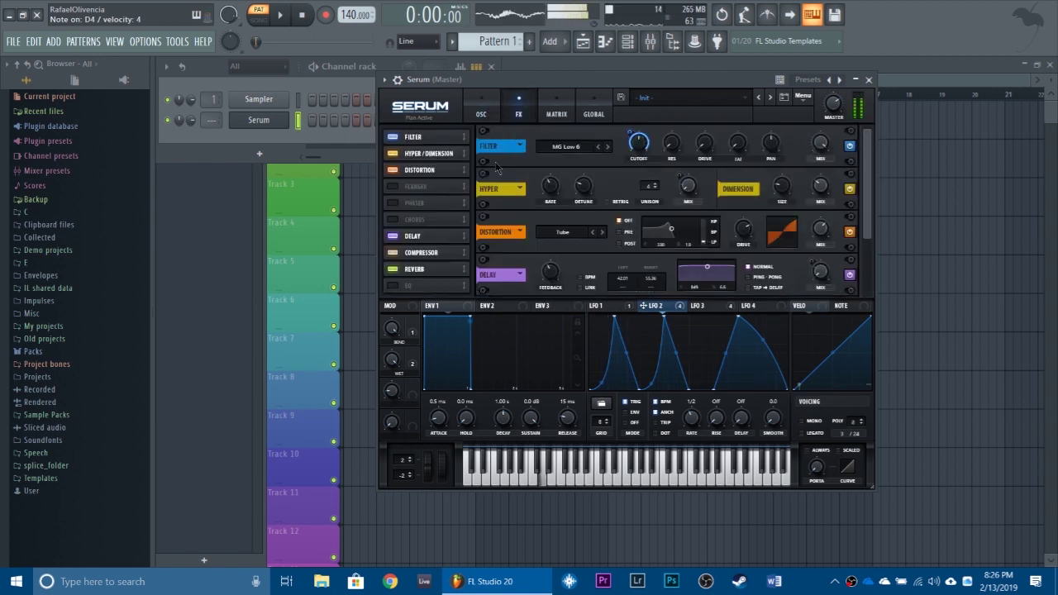
left_click(402, 287)
left_click_drag(870, 202, 716, 337)
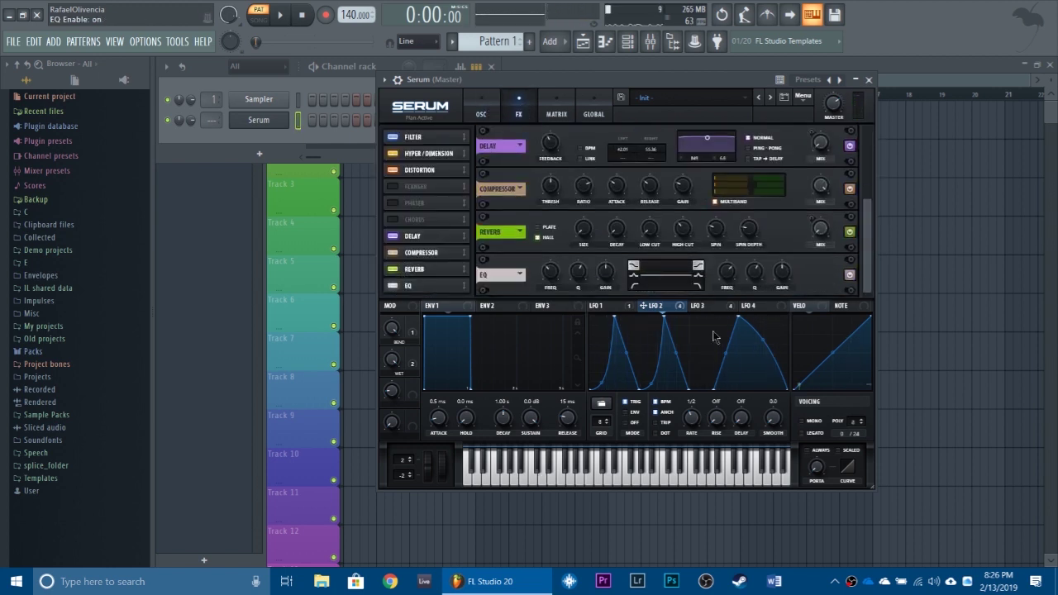
left_click(635, 286)
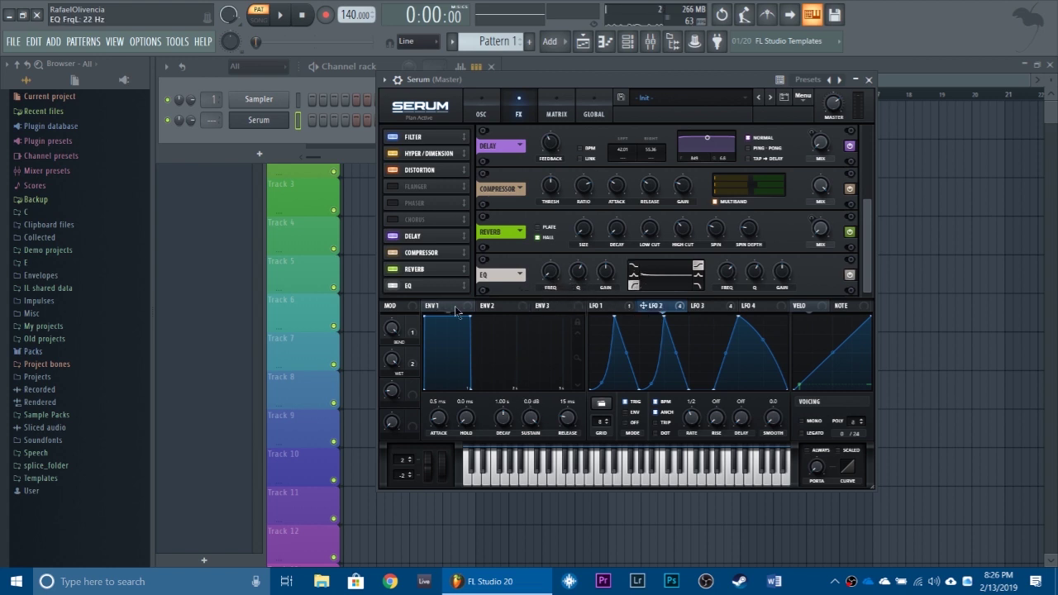
left_click_drag(544, 261, 539, 296)
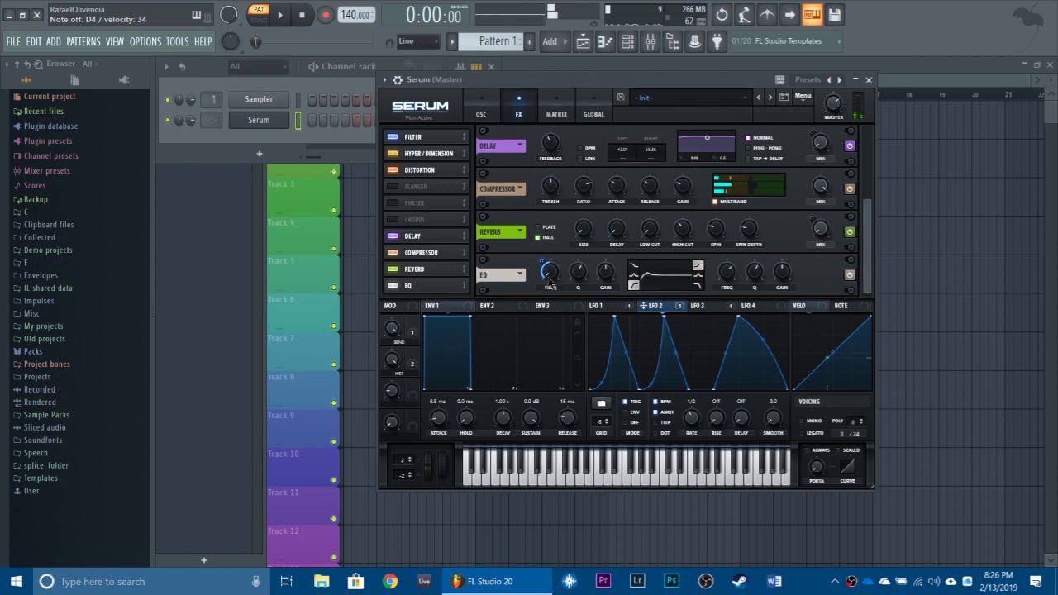
right_click(549, 271)
left_click(613, 321)
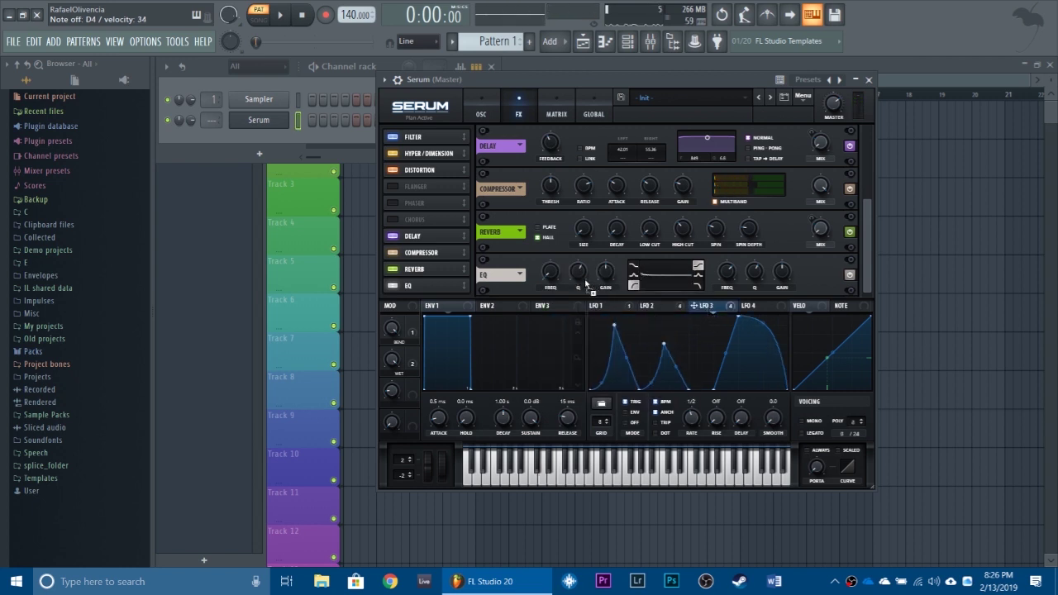
Step: Modulate the EQ's low-band frequency with LFO 3 at 41 and set the high band to a peak with -10.9 dB gain
left_click_drag(695, 305, 547, 316)
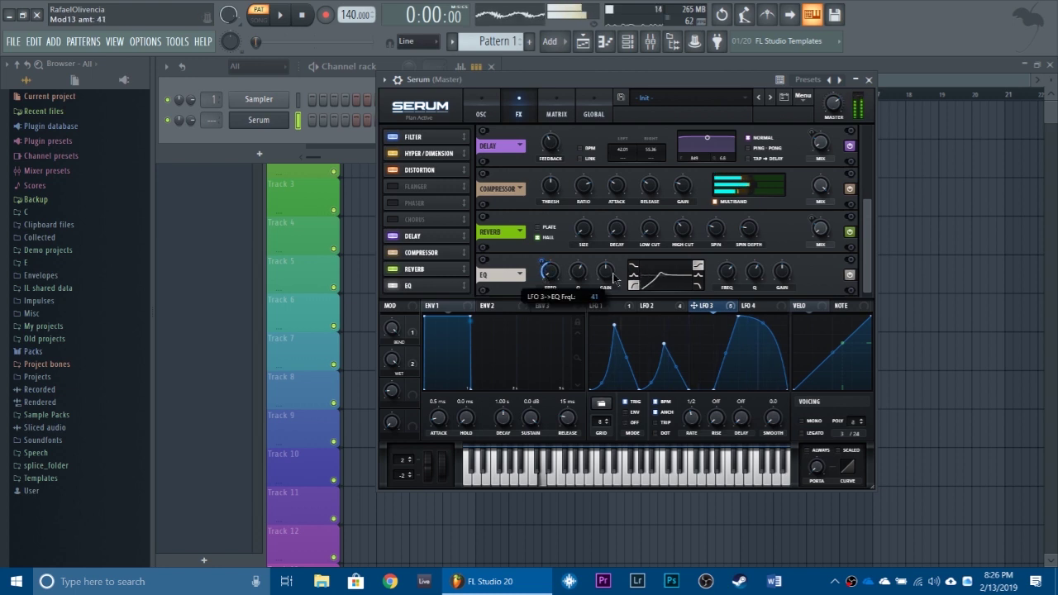
left_click_drag(784, 282, 786, 308)
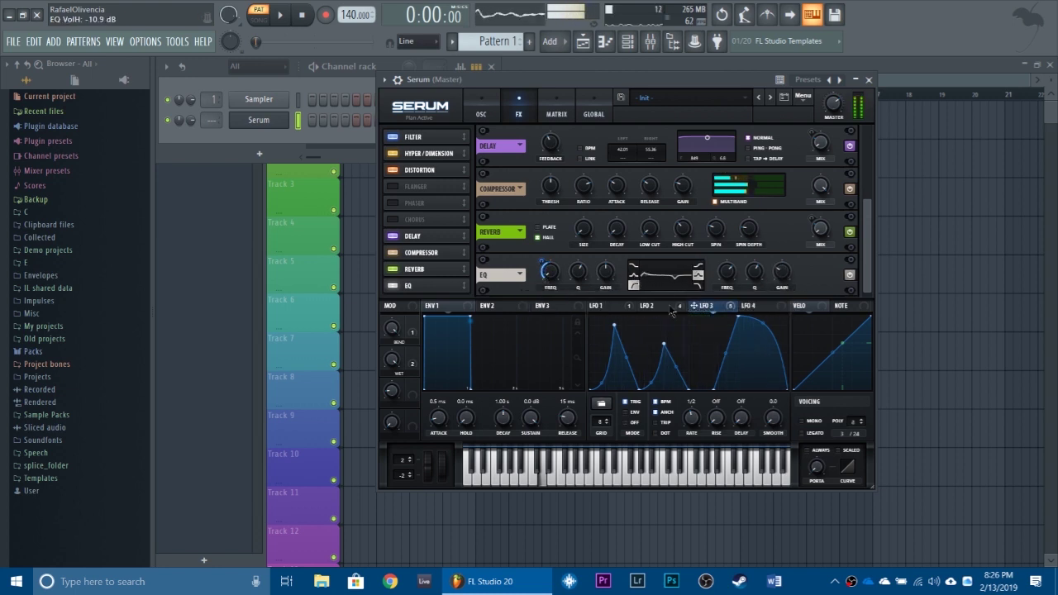
left_click_drag(654, 306, 747, 295)
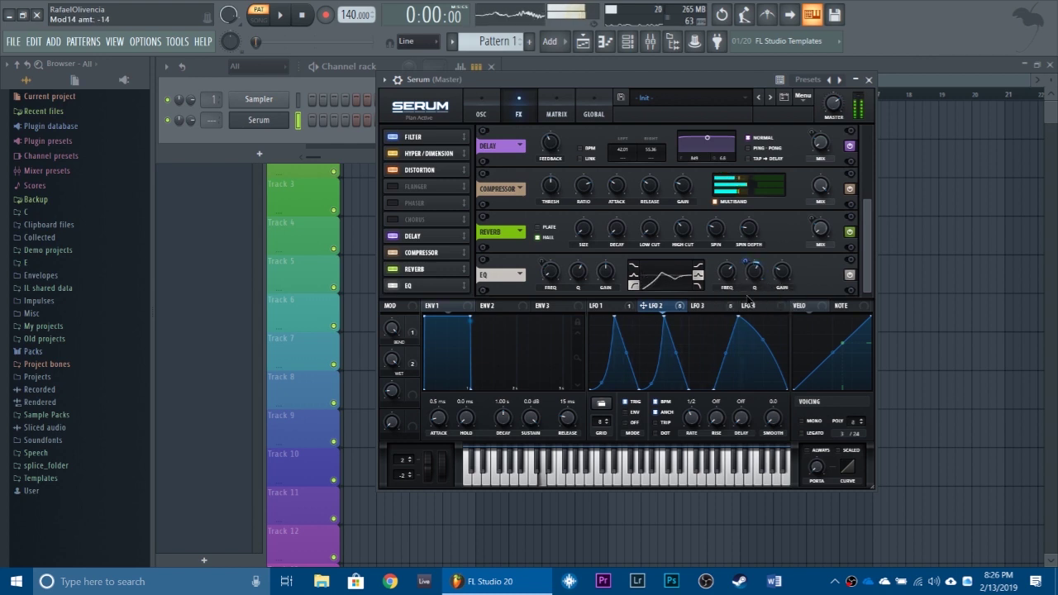
right_click(754, 270)
left_click(788, 322)
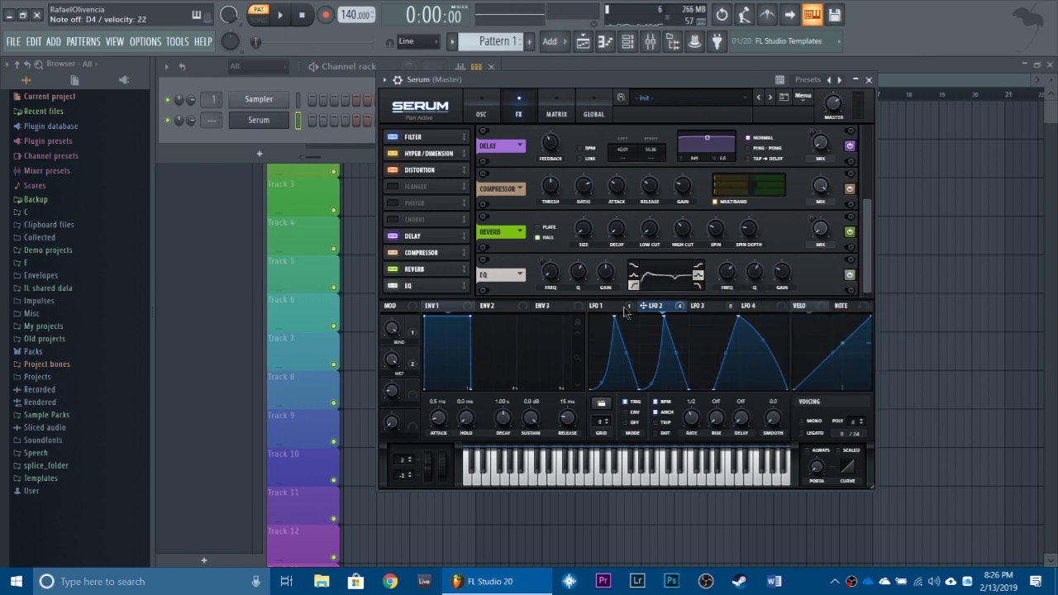
Step: Modulate the EQ's high-band frequency with LFO 2
left_click_drag(725, 263, 724, 303)
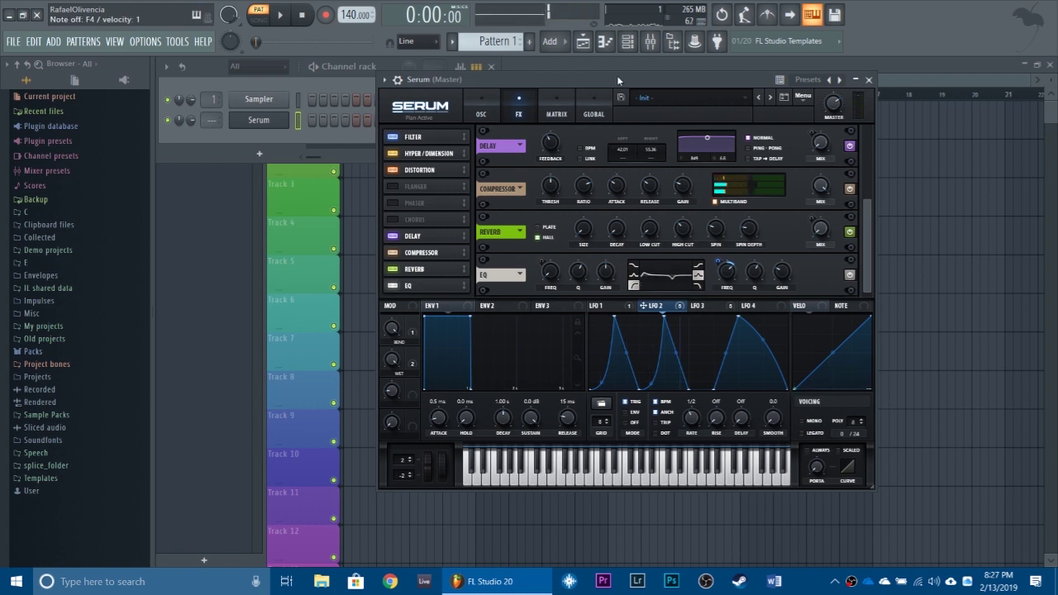
Step: Remove the LFO 1 modulation from oscillator A's wavetable position and modulate that position with macro 3 instead
left_click(490, 98)
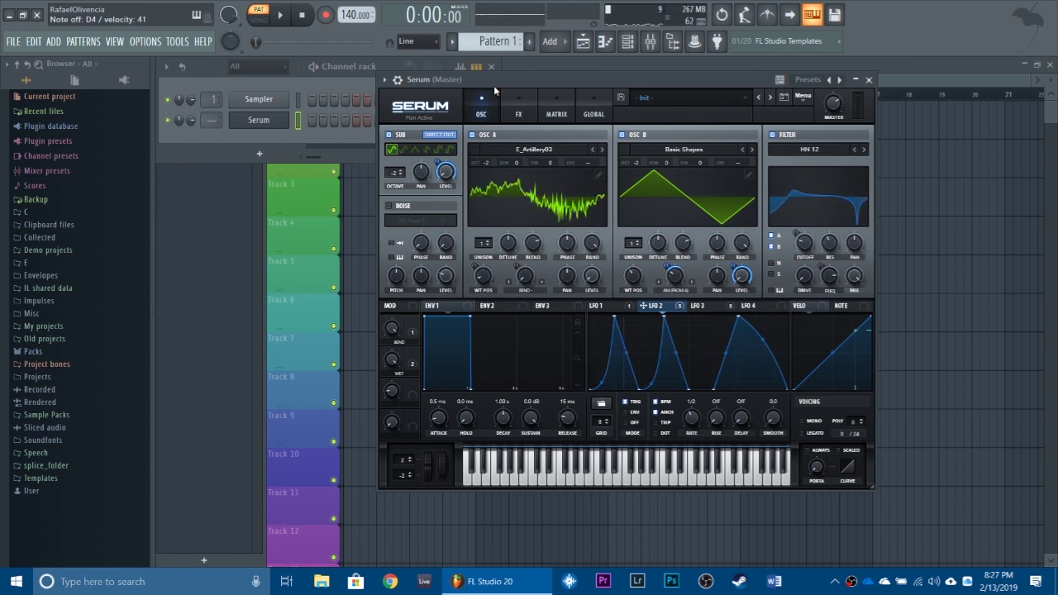
left_click(624, 311)
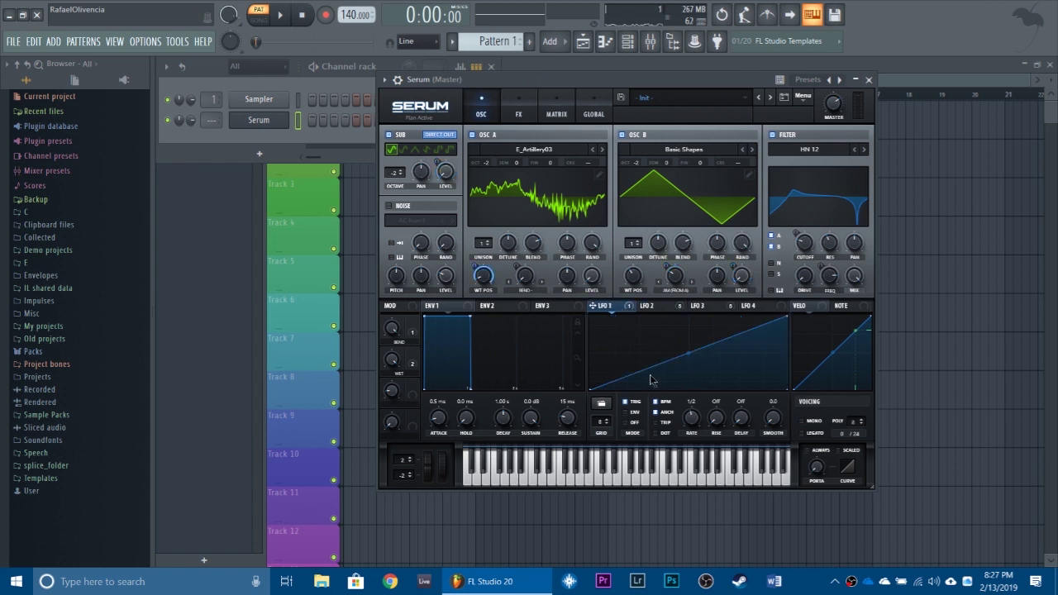
right_click(486, 275)
left_click(541, 326)
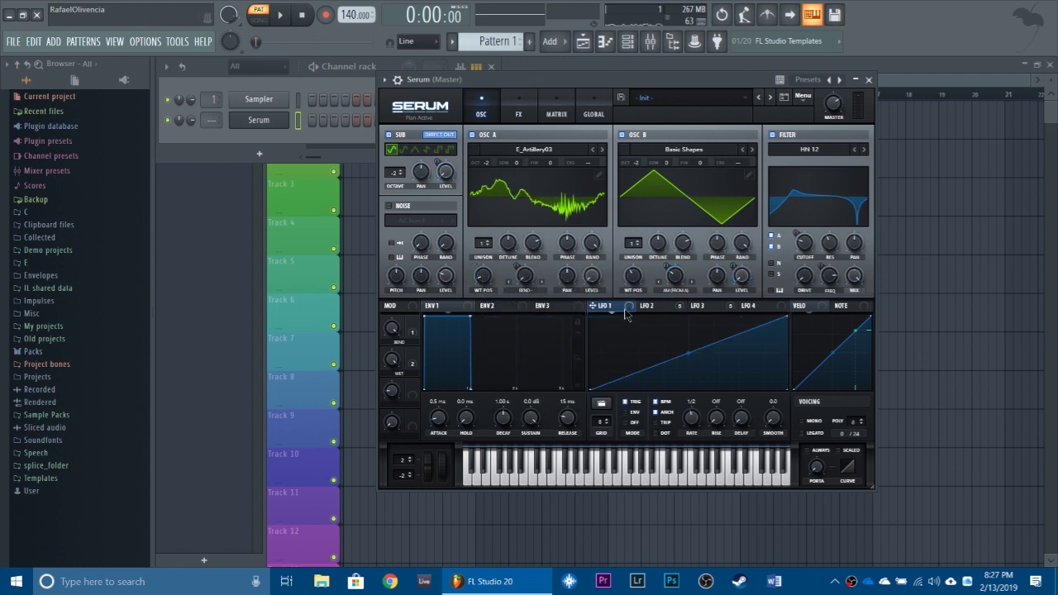
left_click_drag(477, 278, 478, 306)
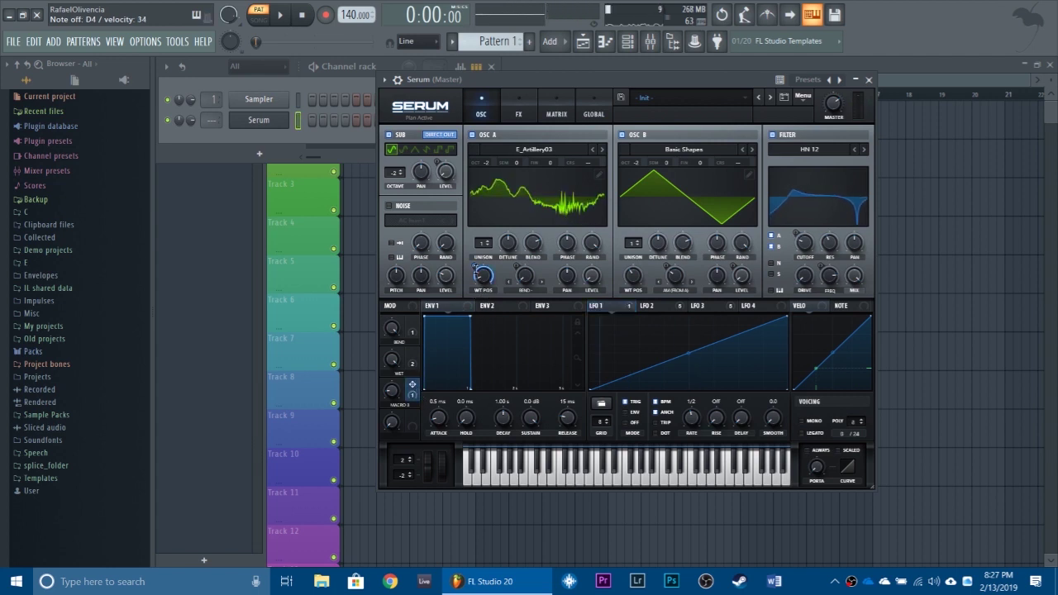
left_click_drag(476, 266, 478, 301)
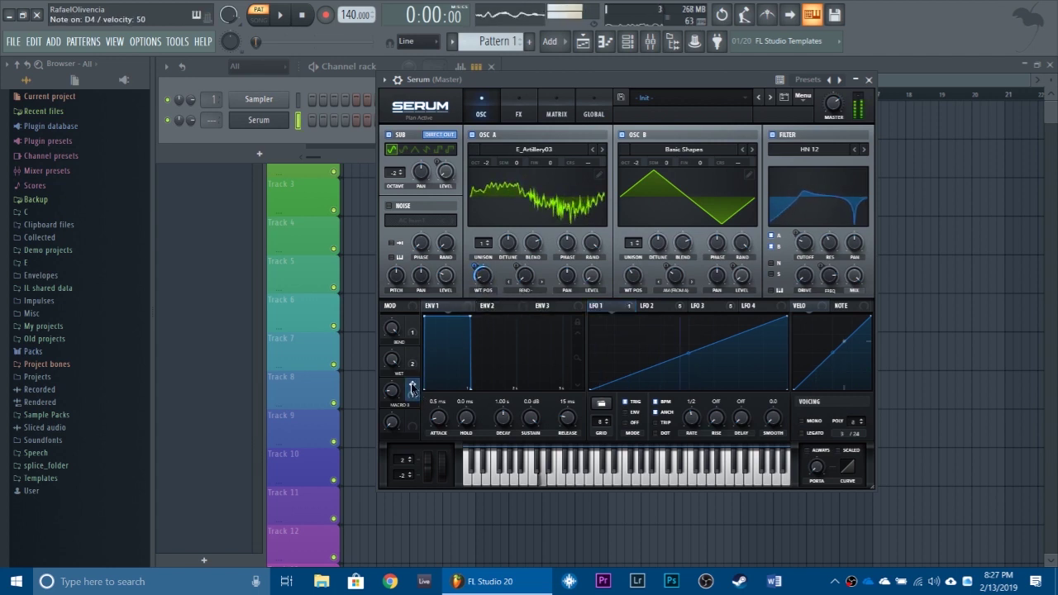
Step: Set a loopback point on LFO 2 at the end of its second peak and switch the LFO to Env mode
left_click(671, 305)
right_click(689, 390)
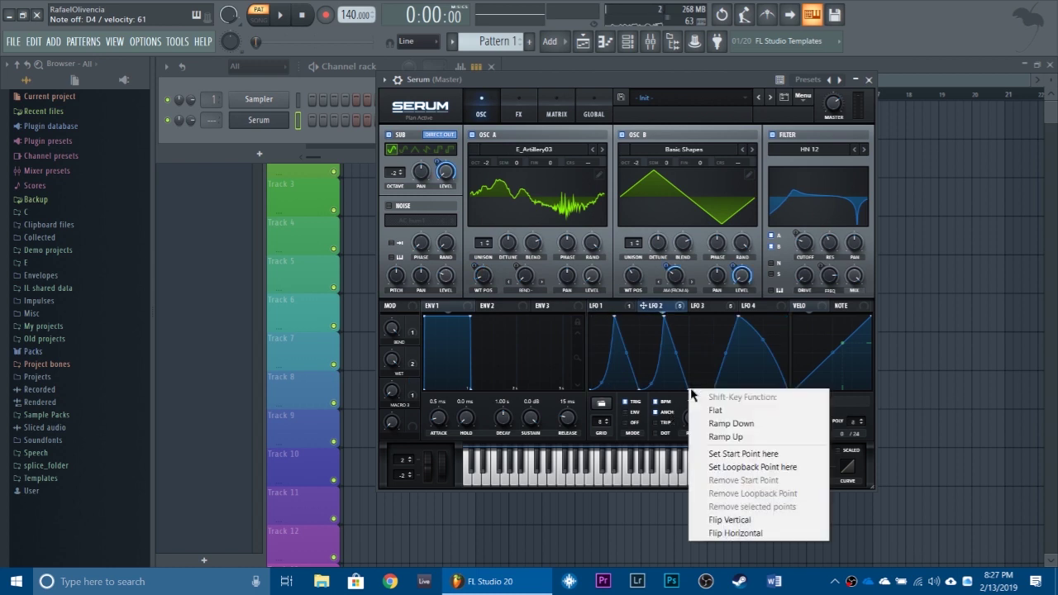
left_click(743, 466)
left_click(635, 415)
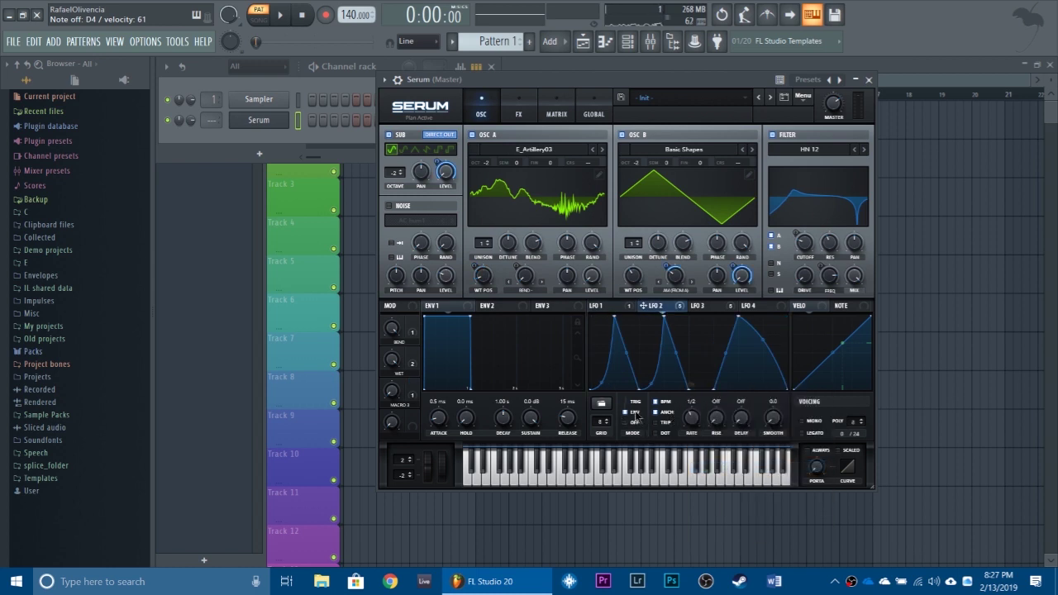
Step: Set a loopback point on LFO 3 just after its second peak and switch the LFO to Env mode
left_click(701, 306)
right_click(691, 392)
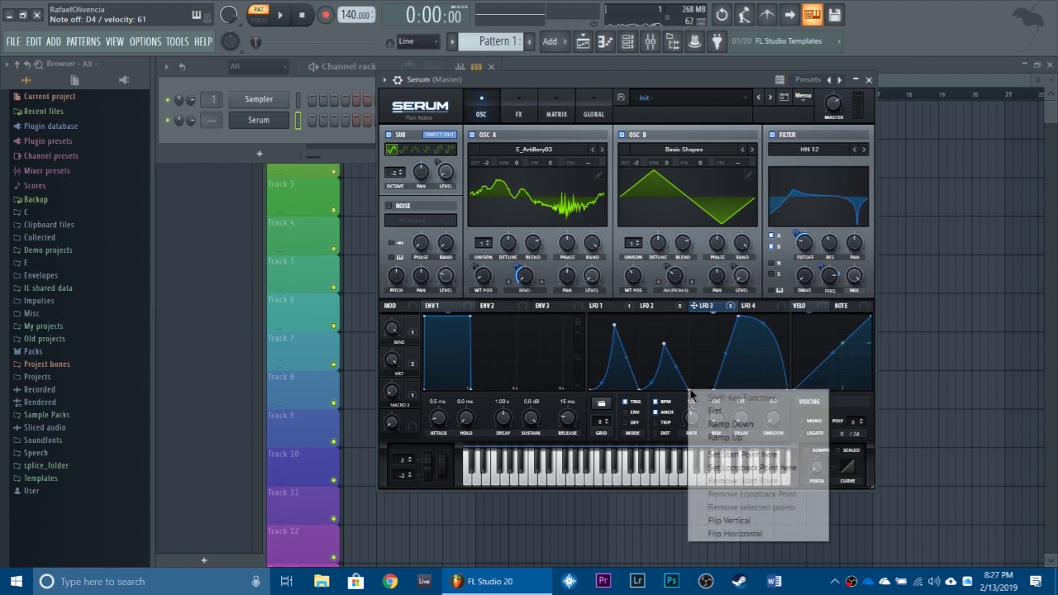
left_click(740, 468)
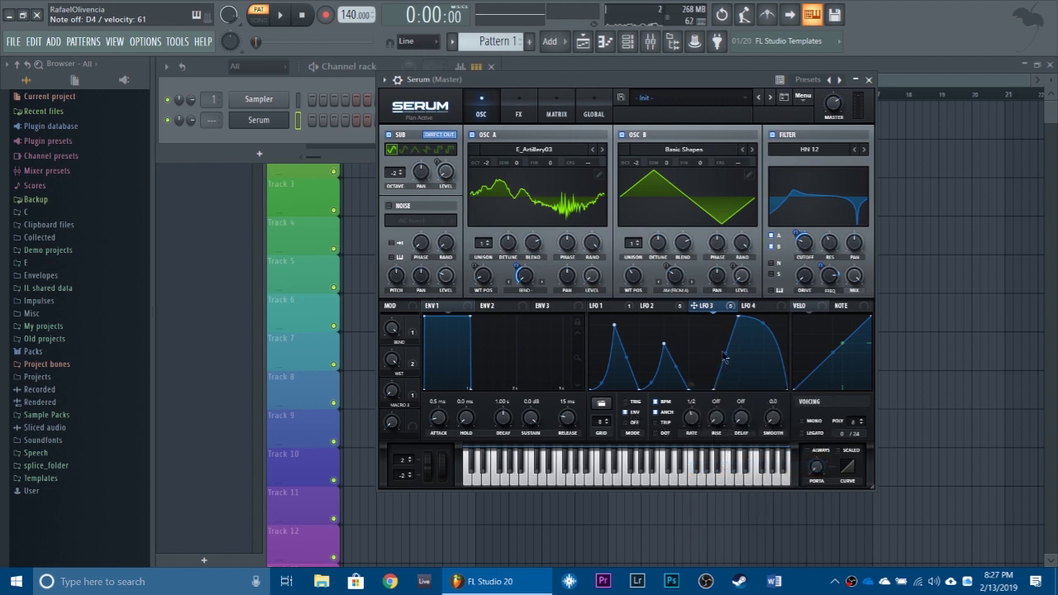
left_click(683, 307)
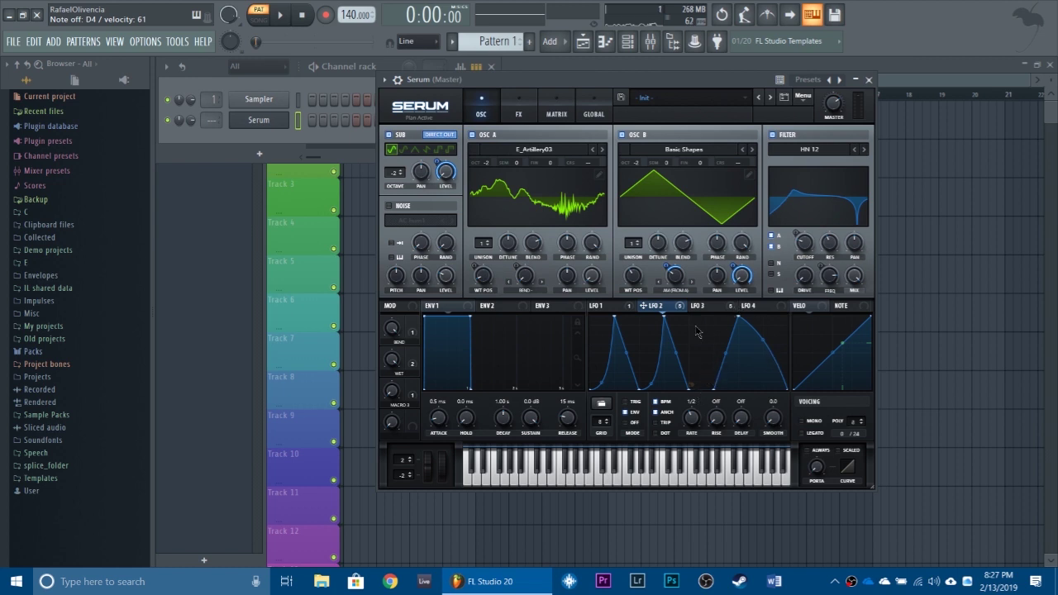
left_click(712, 307)
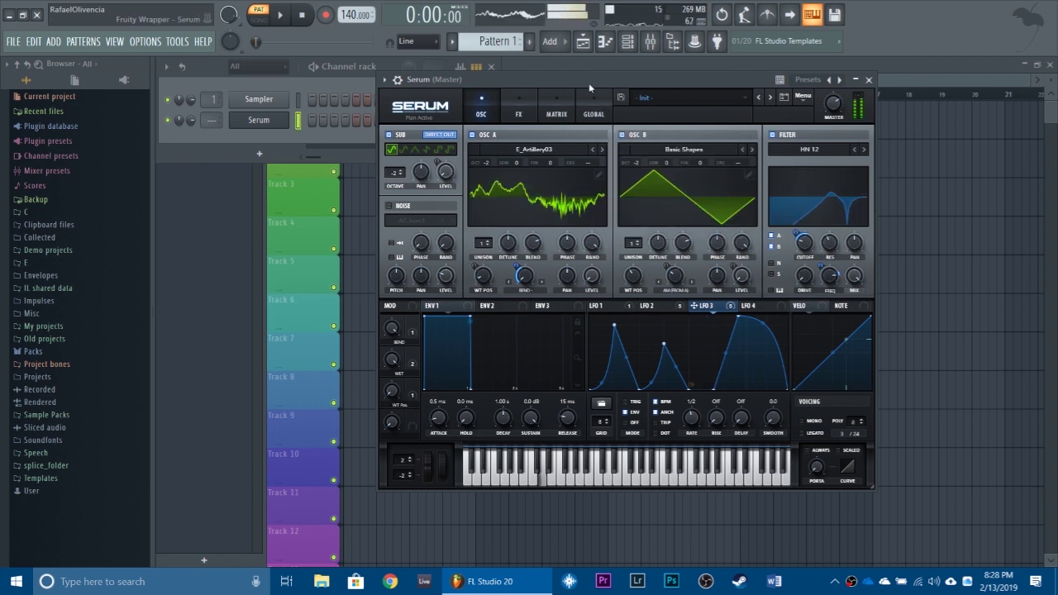
Step: Examine the patch's effects chain, oscillator settings and plugin wrapper settings
left_click(519, 92)
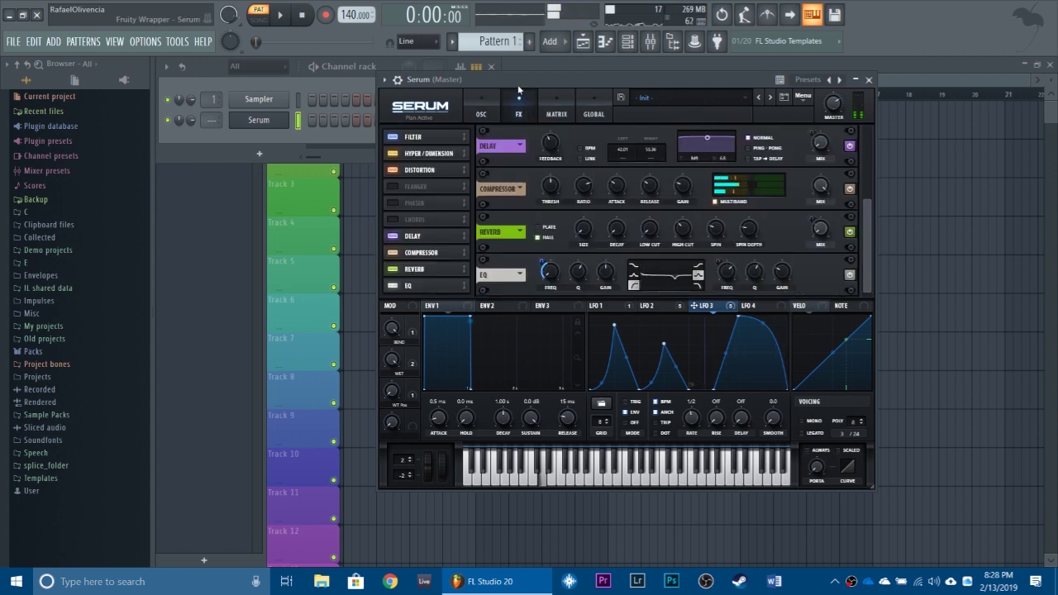
left_click(484, 97)
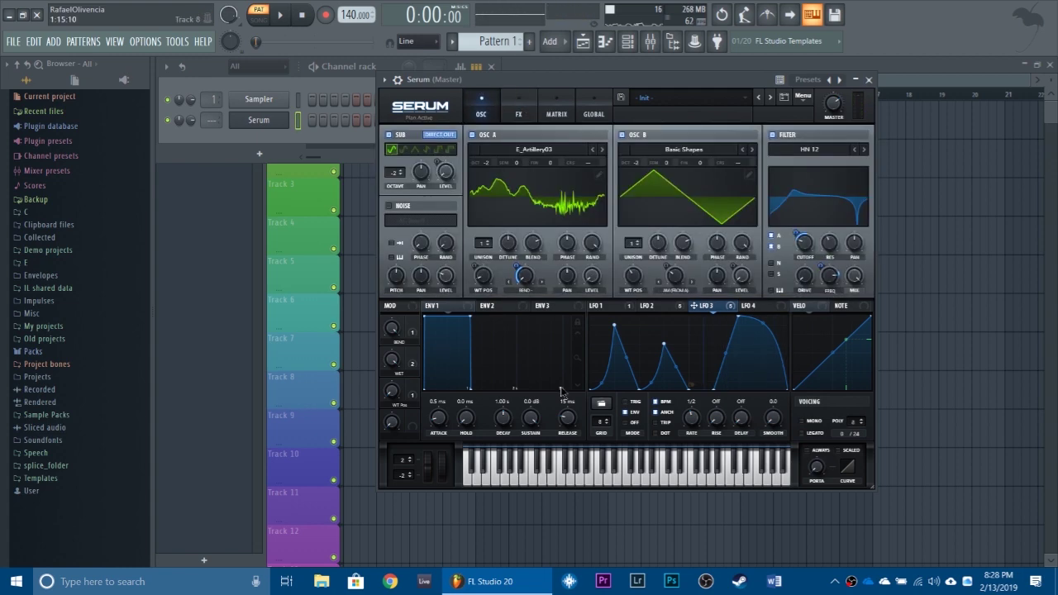
right_click(672, 308)
left_click(653, 283)
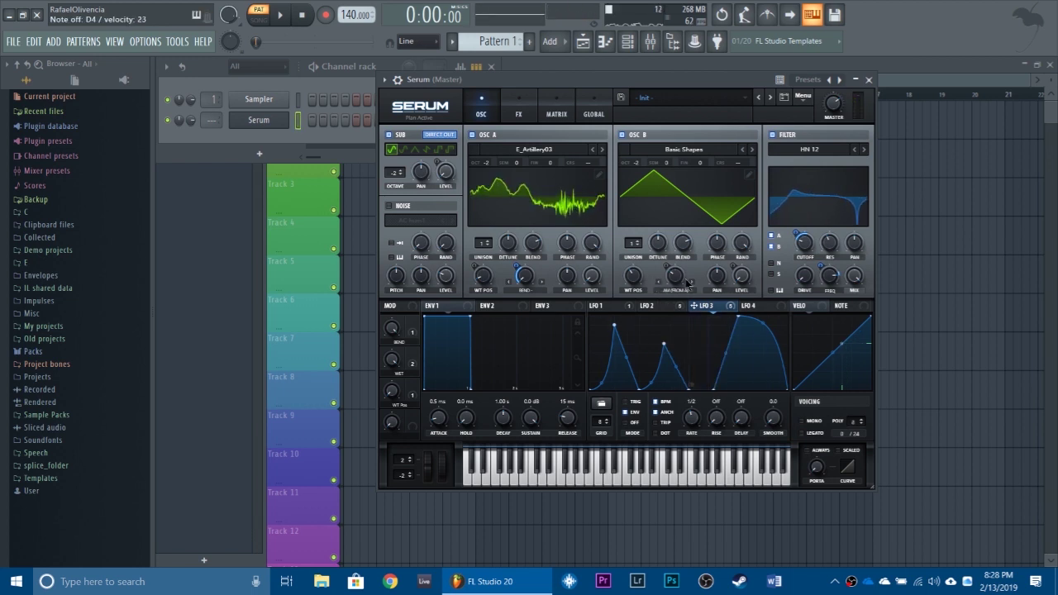
mouse_move(687, 284)
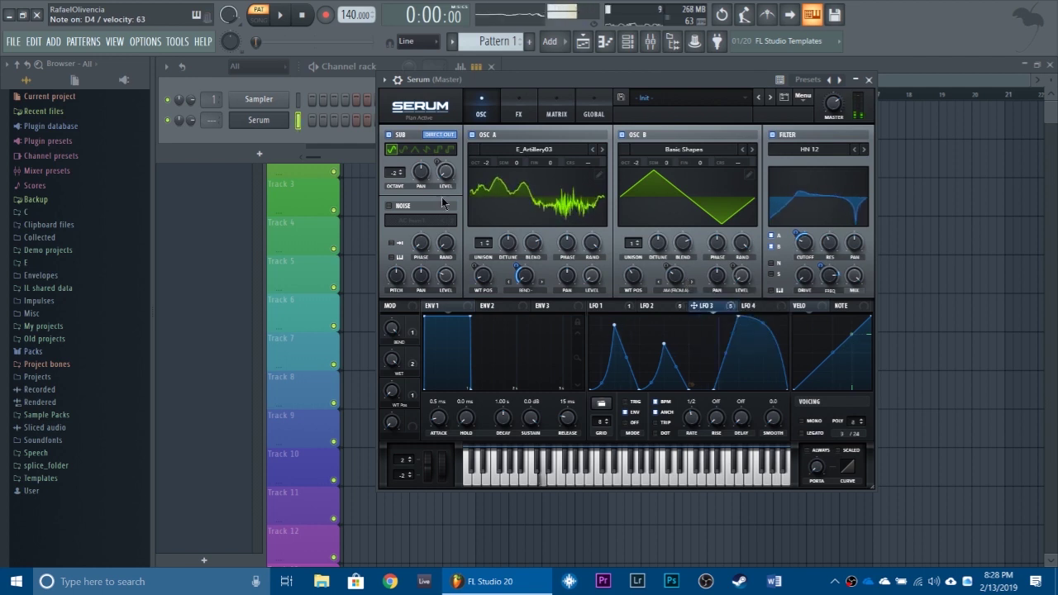
left_click(398, 80)
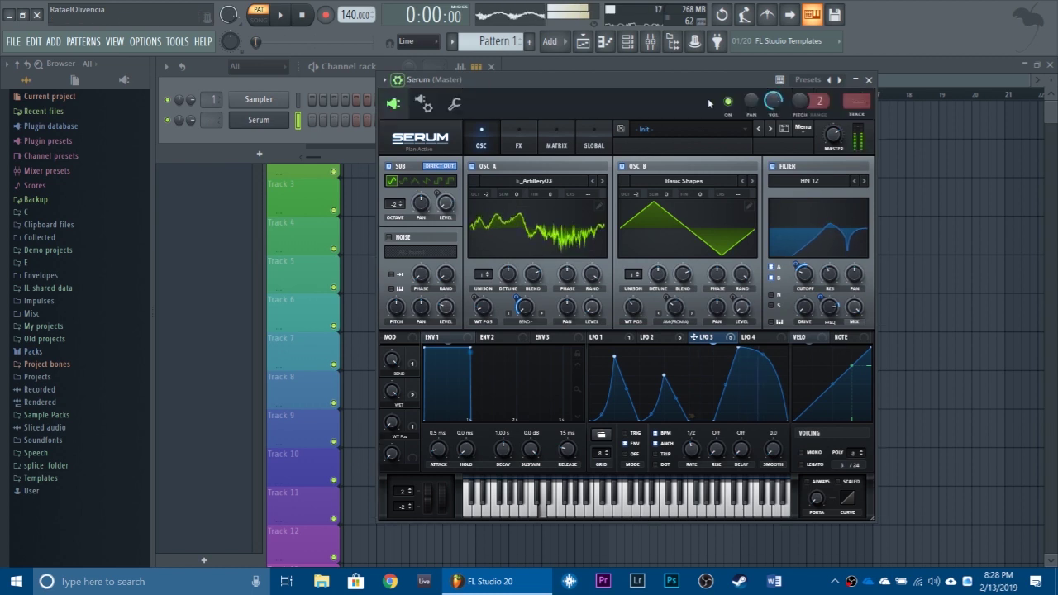
left_click(399, 80)
left_click(521, 100)
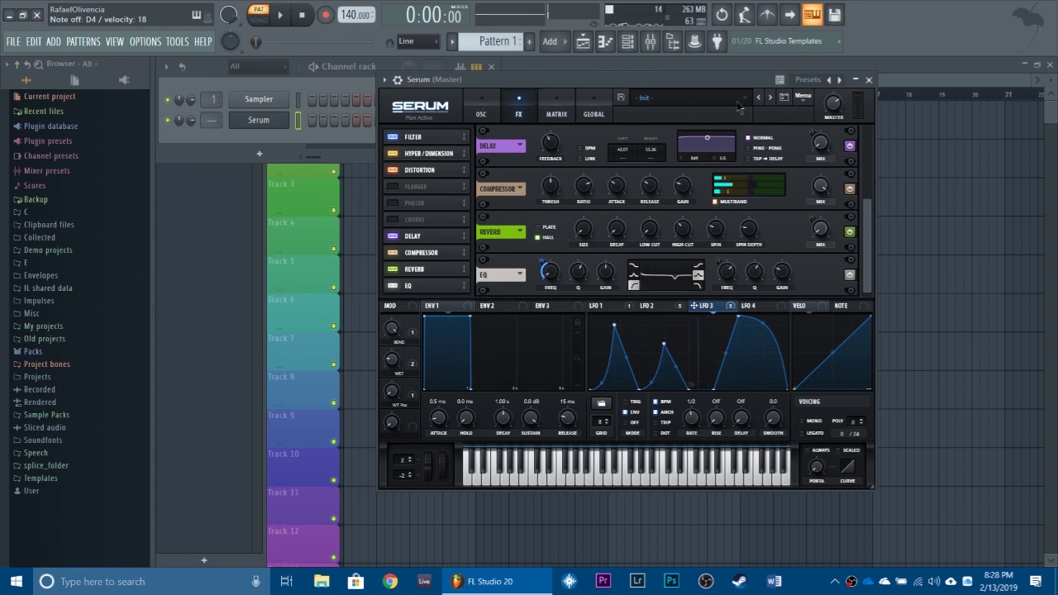
Step: Route the Serum channel to mixer track 2
left_click(399, 81)
key("ctrl+l")
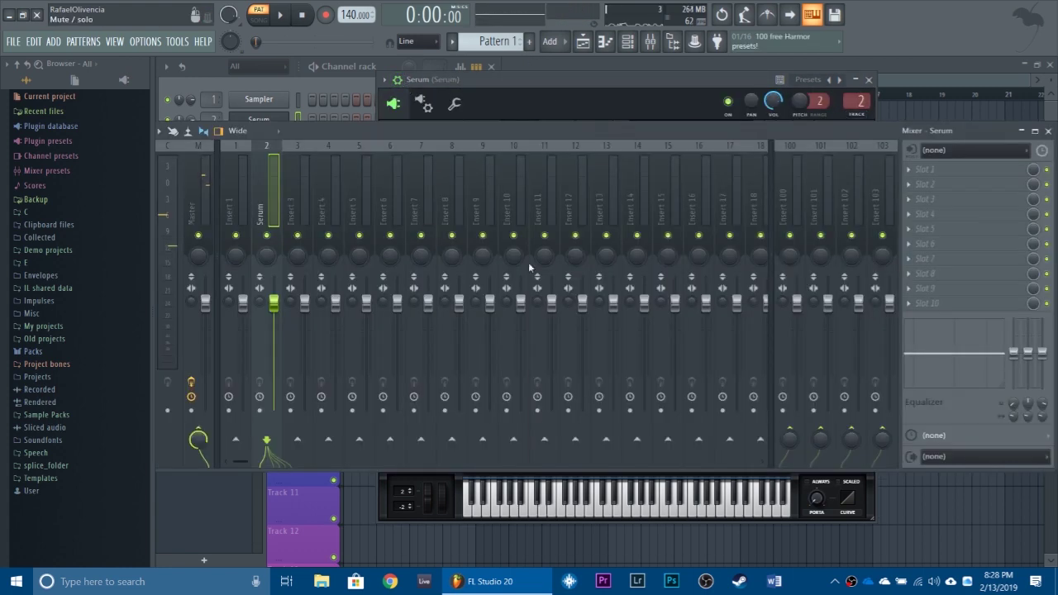
Step: Load OTT in effect slot 1 of the Serum mixer track and set its depth to 70 %
left_click(944, 170)
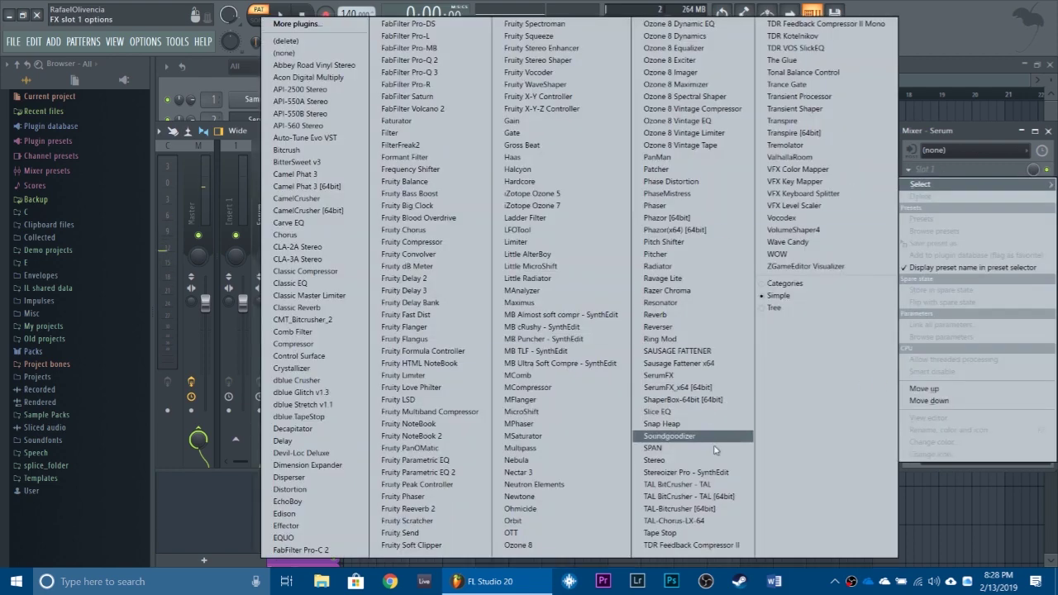
left_click(570, 532)
left_click_drag(293, 301, 294, 331)
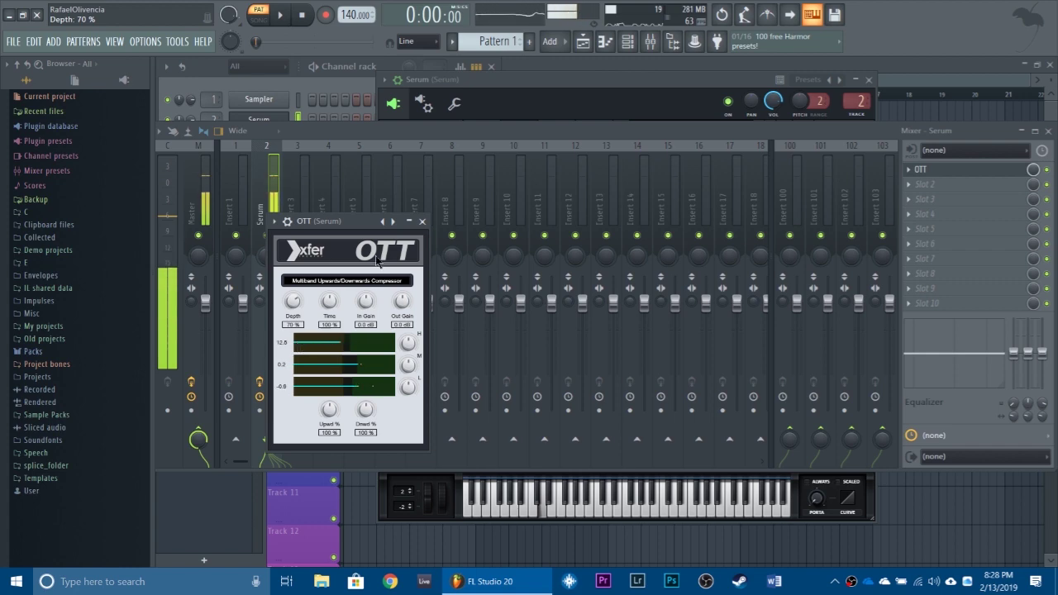
left_click(421, 222)
Step: Add Fruity Delay 3 in effect slot 2 of the Serum mixer track and close its window
left_click(943, 184)
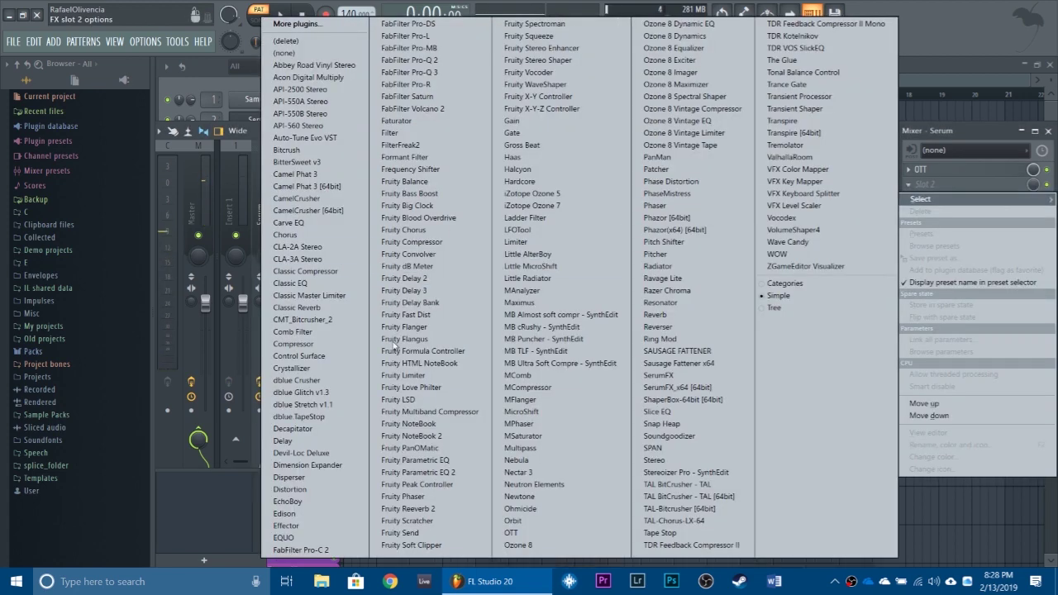
left_click(407, 290)
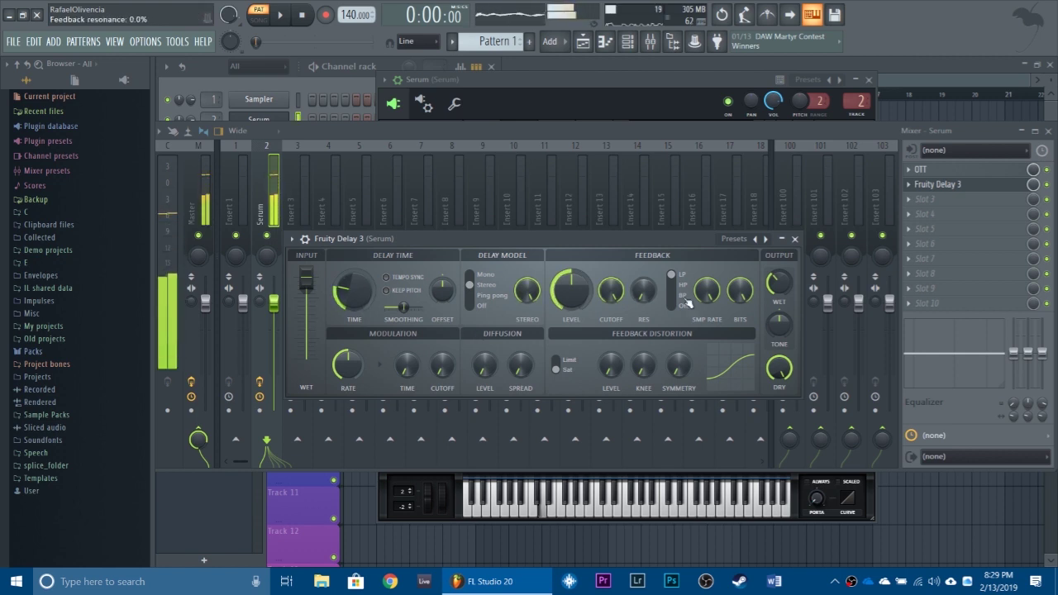
left_click(794, 239)
Step: Try the Phazor(x64) [64bit] effect in slot 3 of the Serum mixer track
left_click(924, 203)
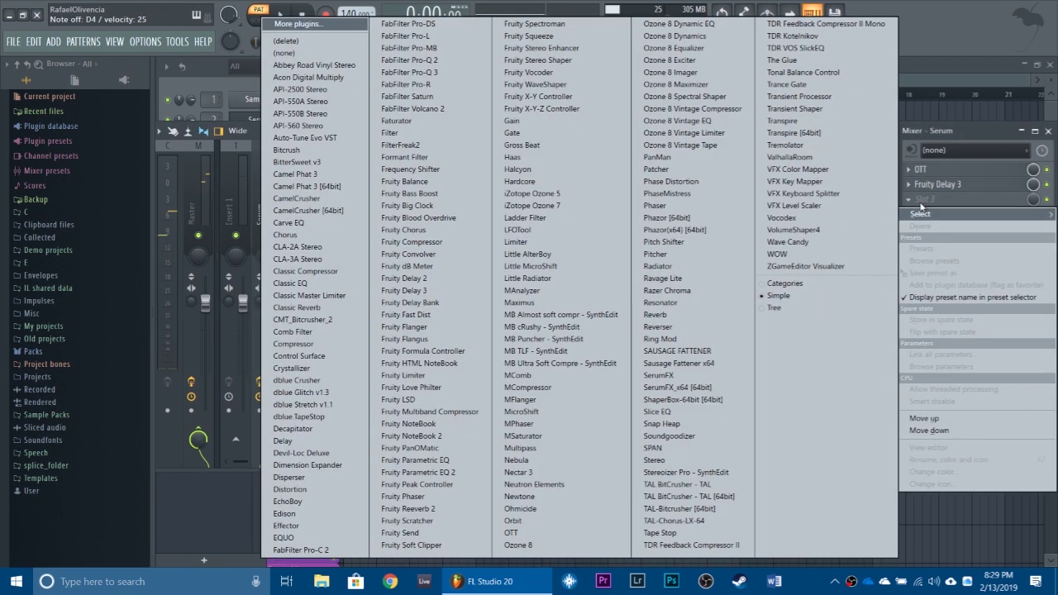
left_click(698, 229)
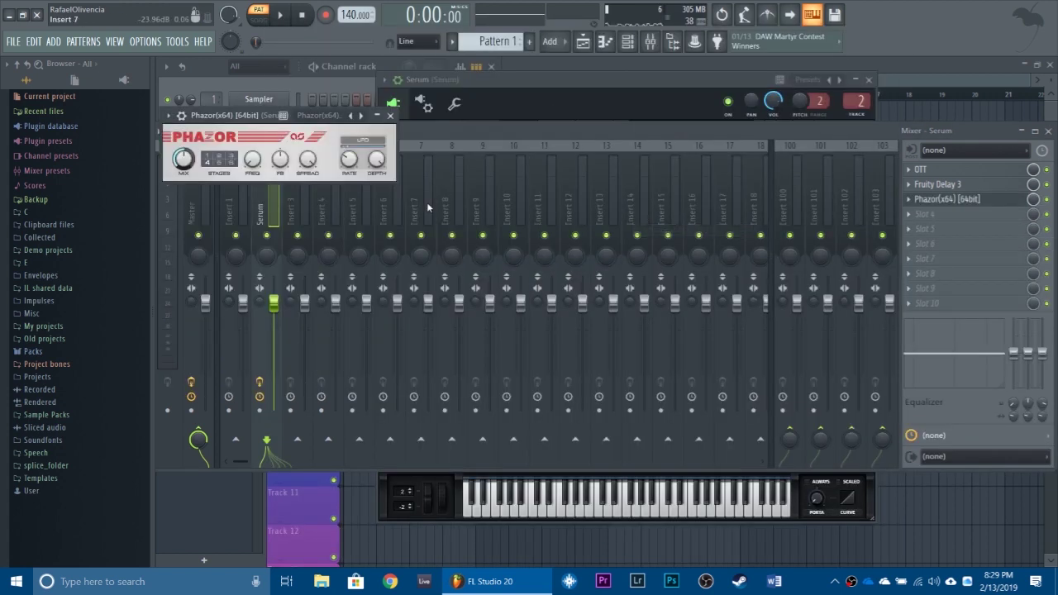
left_click_drag(382, 177, 575, 232)
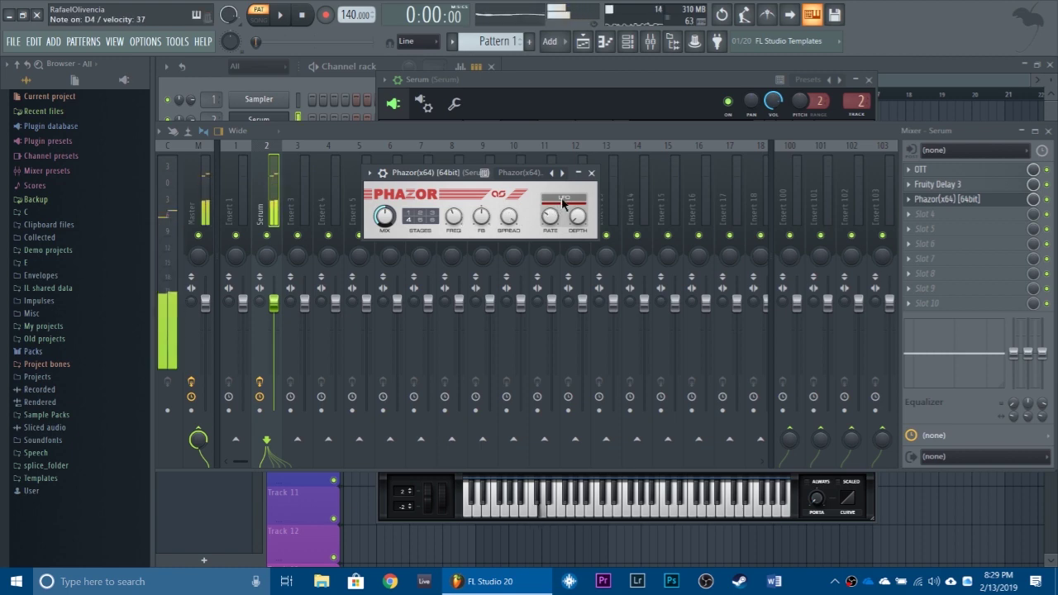
Step: Replace the Phazor effect in slot 3 with Phaser
left_click(911, 204)
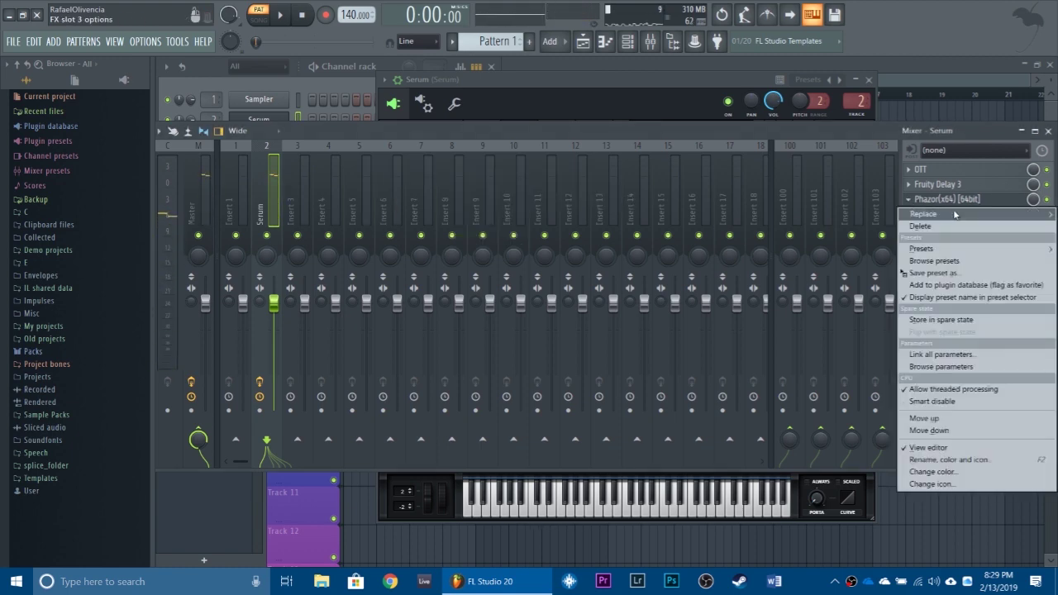
mouse_move(926, 214)
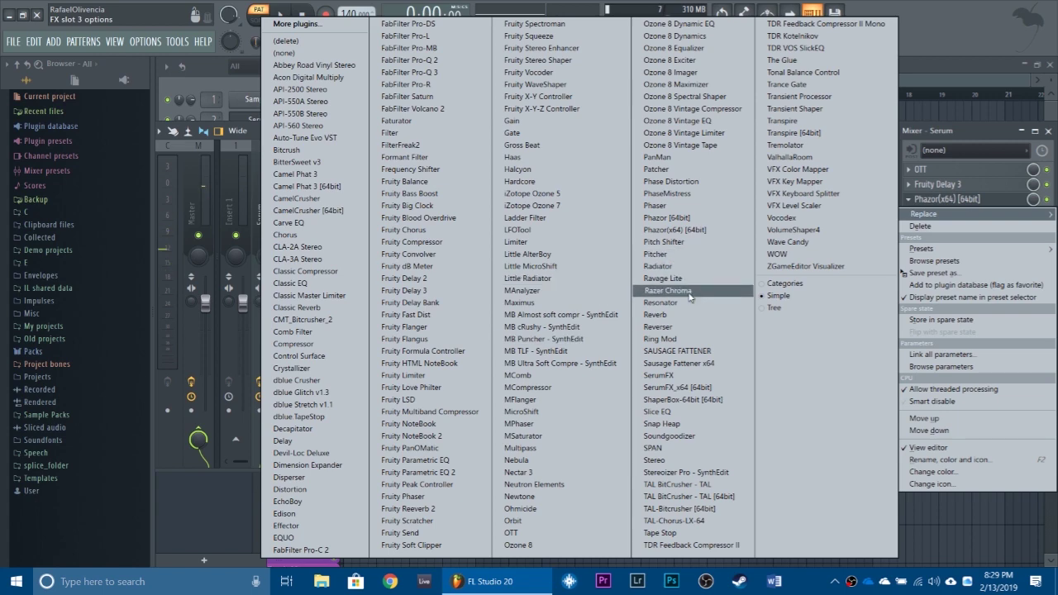
left_click(678, 205)
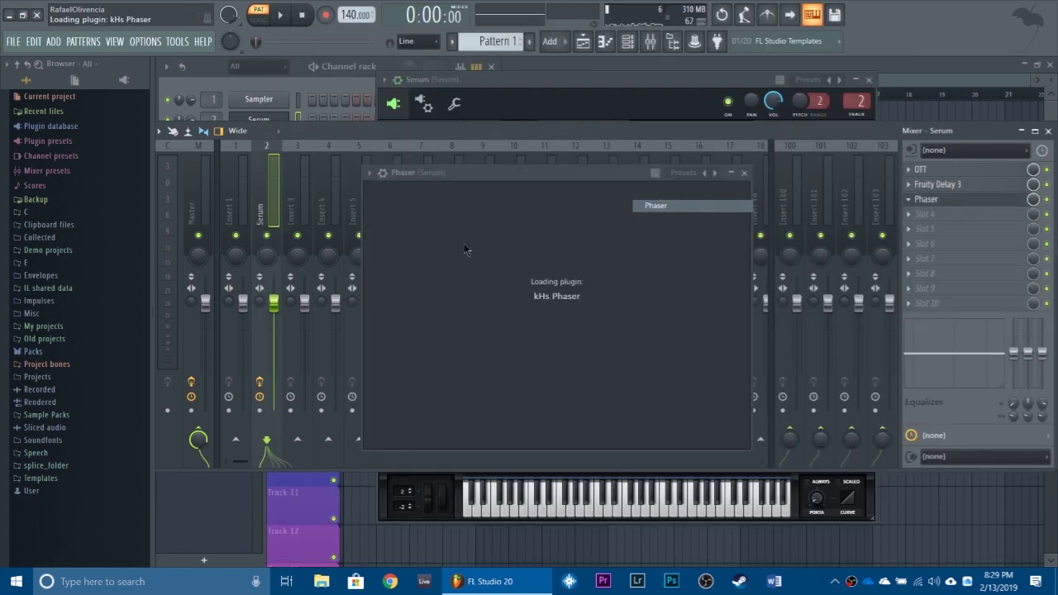
Step: Set the Phaser's depth to minimum and spread to 100 %, and raise its order and cutoff slightly
mouse_move(547, 353)
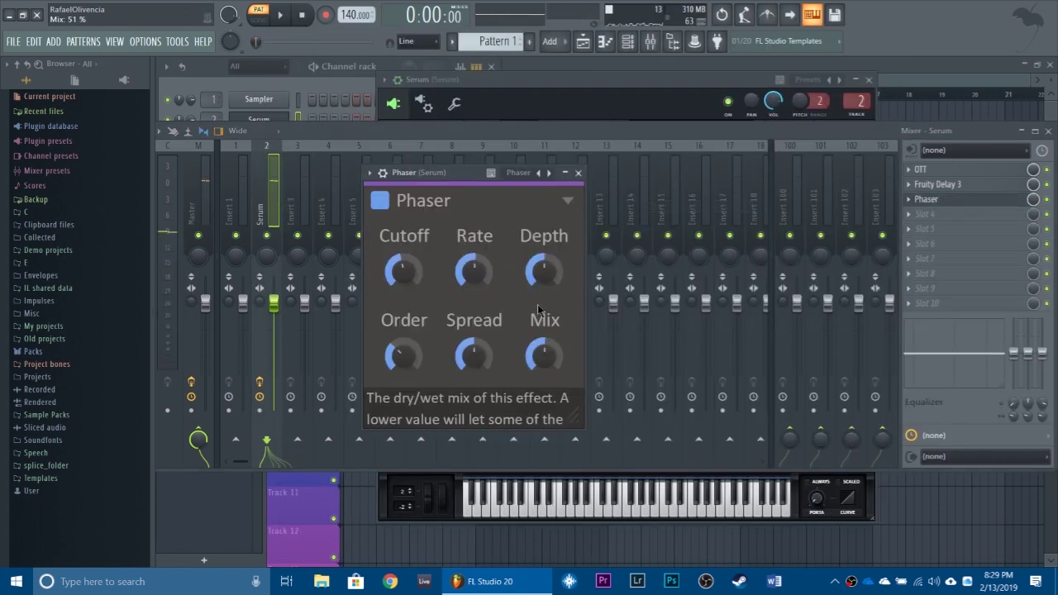
left_click_drag(544, 271, 544, 306)
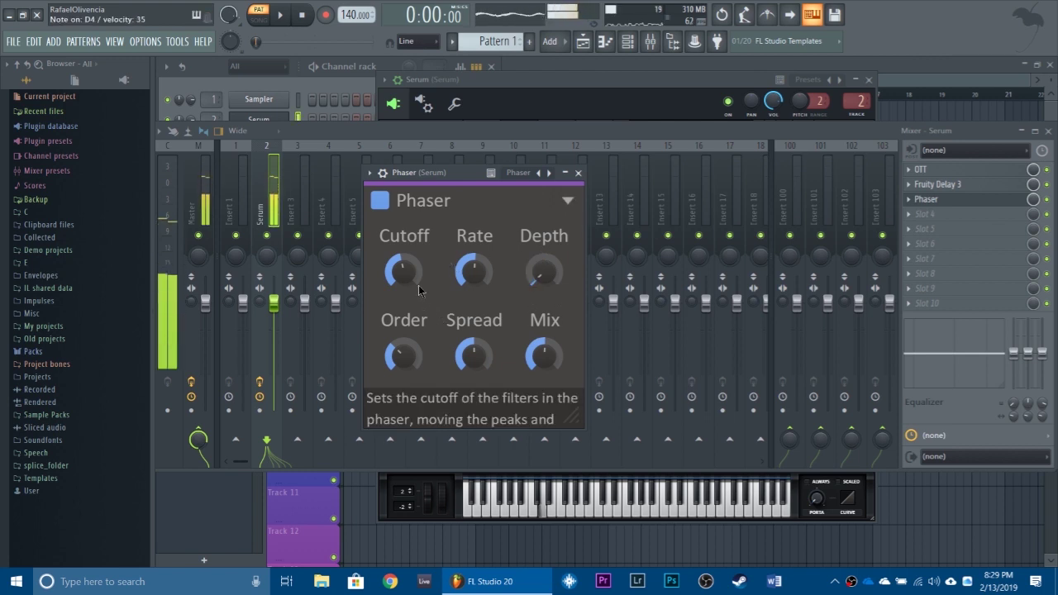
mouse_move(466, 357)
left_click_drag(465, 357, 466, 330)
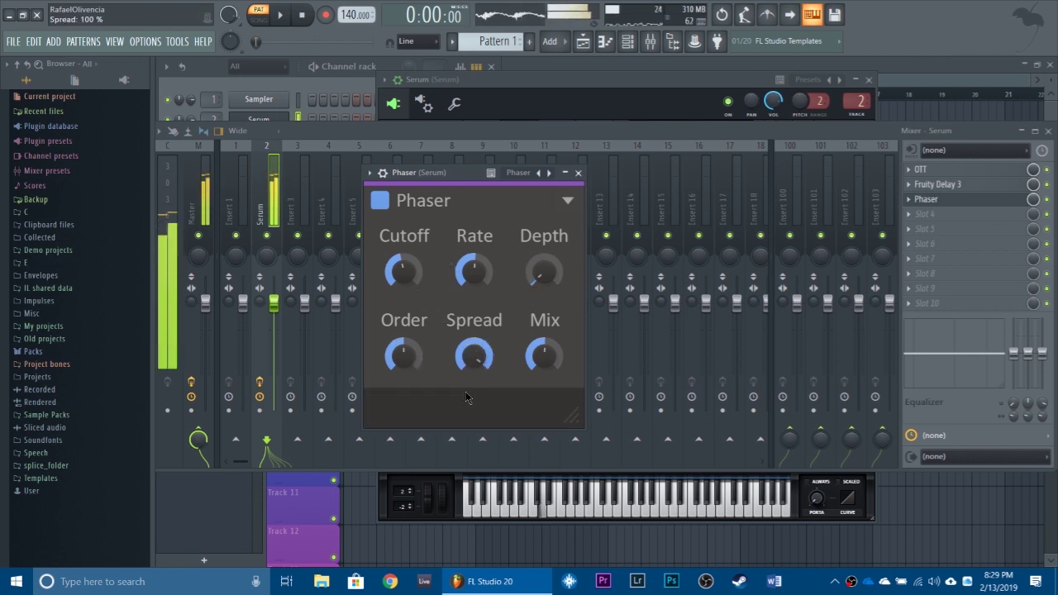
mouse_move(403, 272)
left_mouse_down()
mouse_move(403, 257)
mouse_move(415, 281)
left_mouse_up()
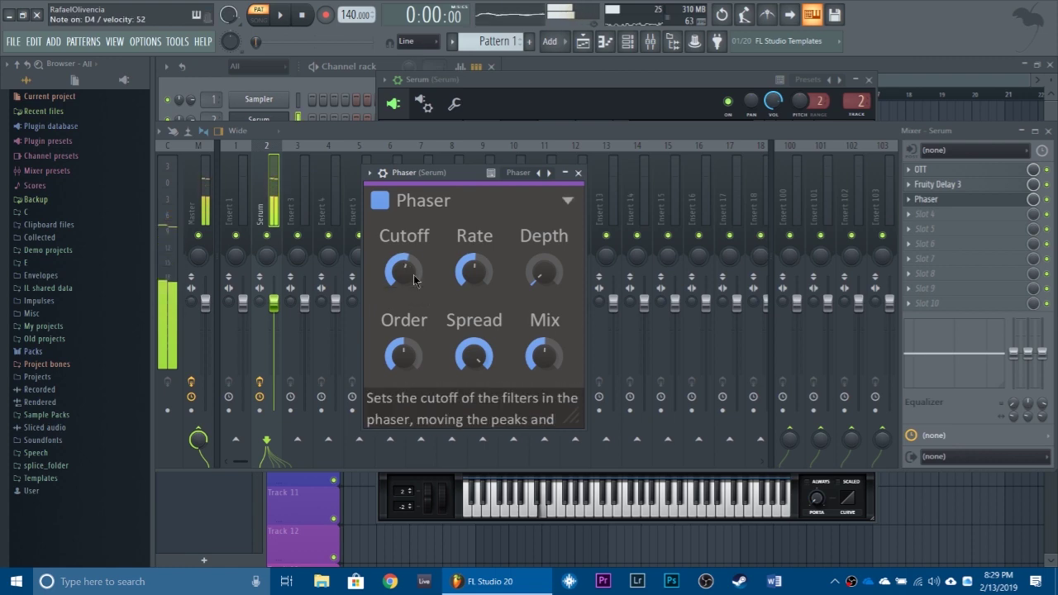
left_click(578, 173)
Step: Load a second OTT in effect slot 4 and set its depth to 75 %
left_click(951, 217)
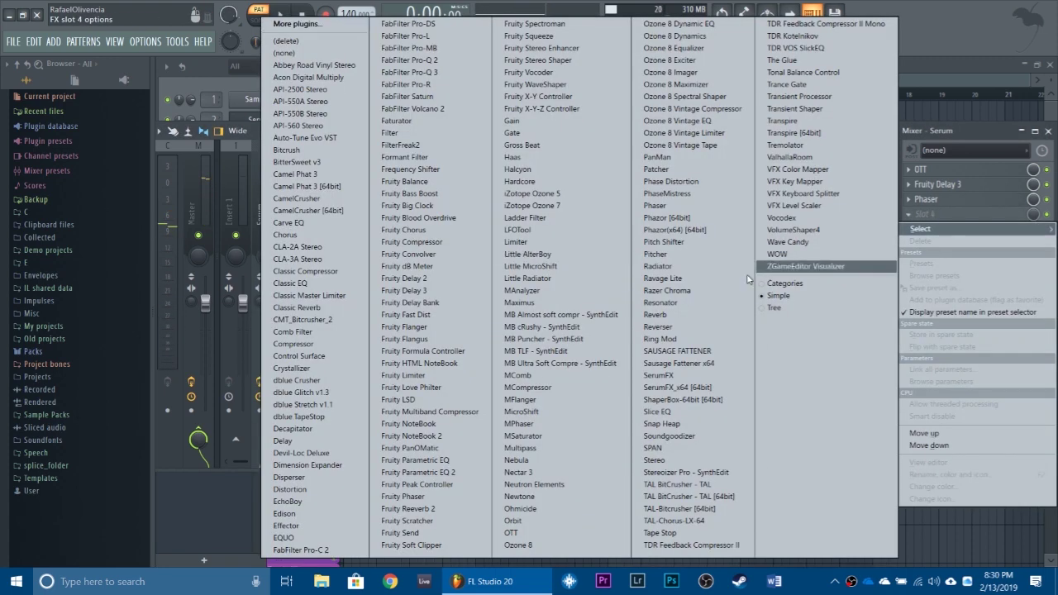
left_click(537, 537)
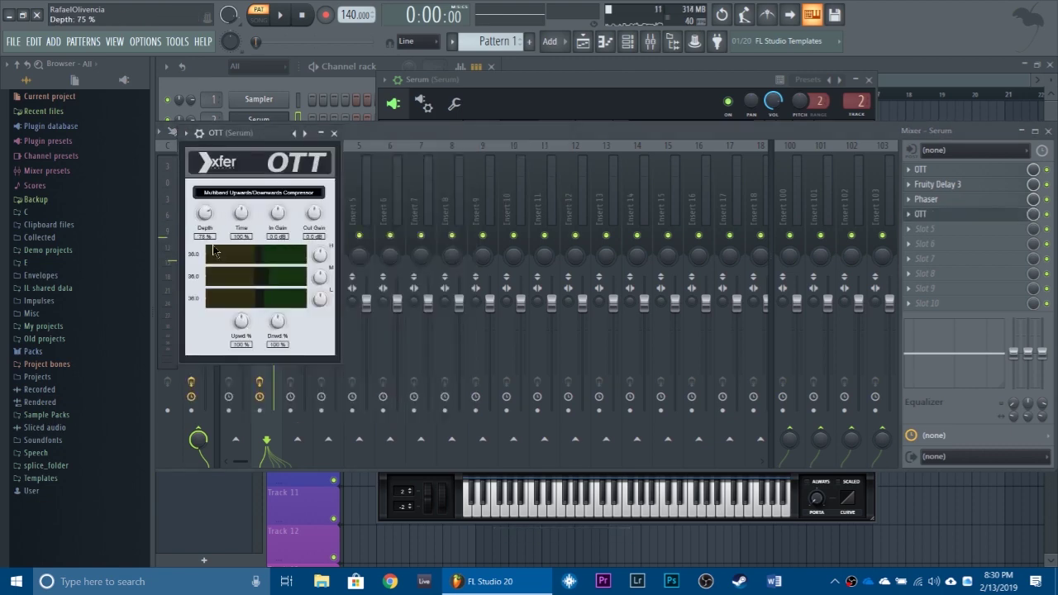
left_click(334, 132)
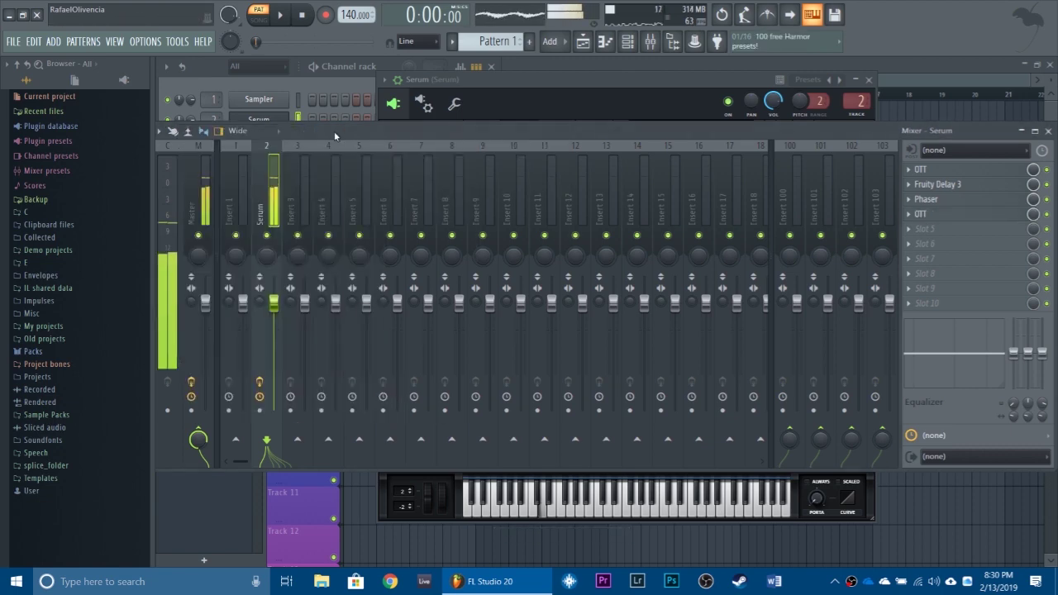
Step: Check the effects in the Serum window, close it, and load Distortion with the Overdrive type in slot 5 of the mixer track
left_click(569, 105)
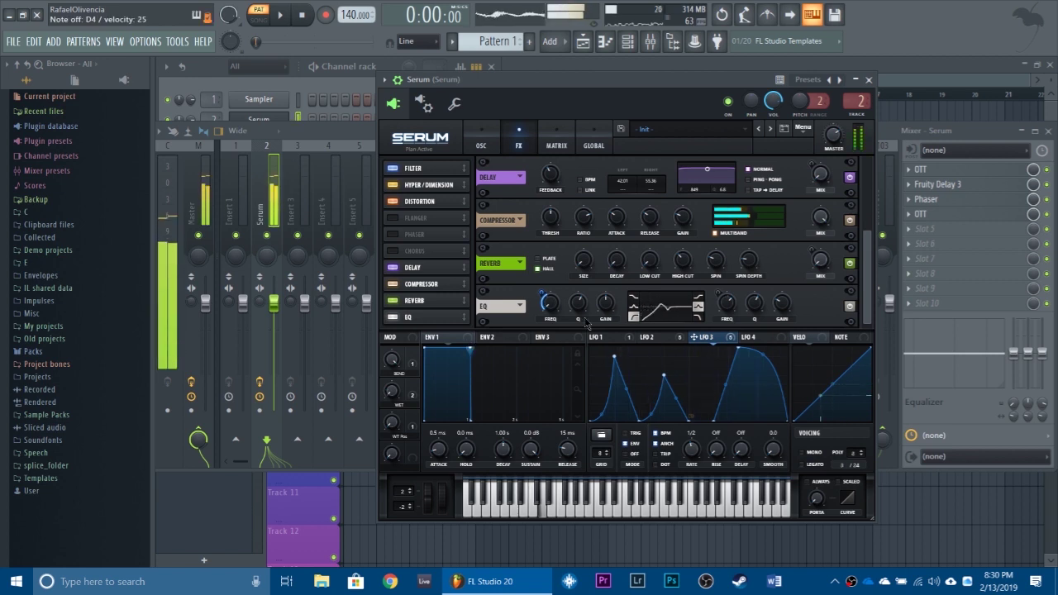
left_click(868, 79)
left_click(926, 229)
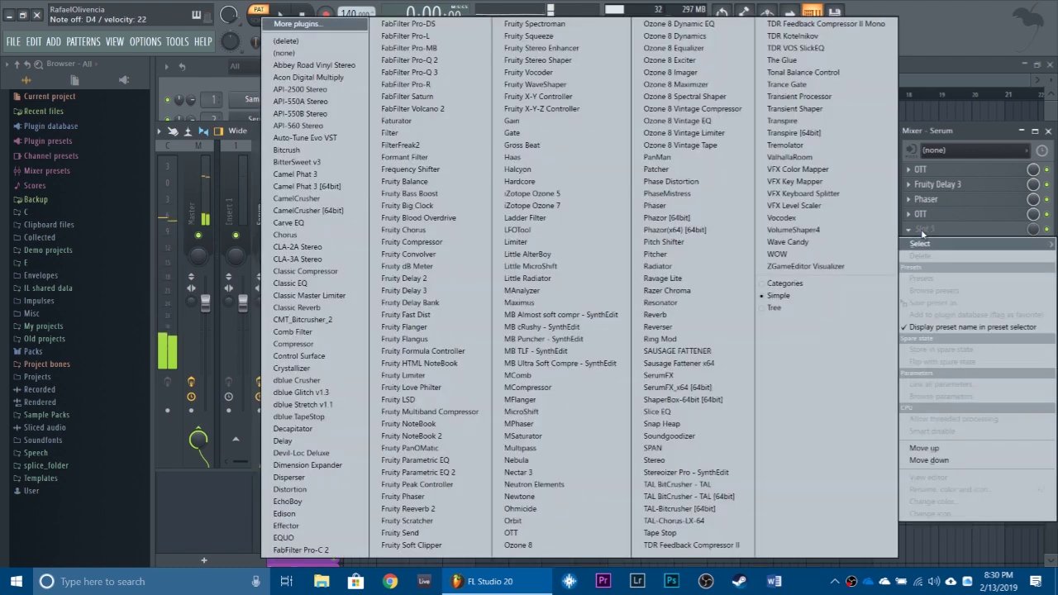
left_click(290, 490)
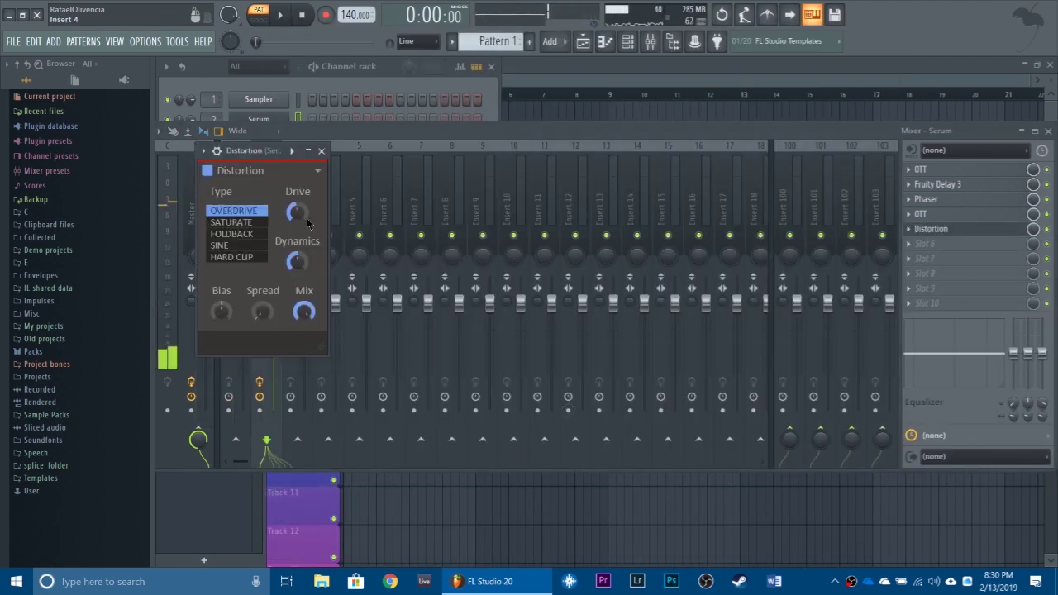
left_click(321, 150)
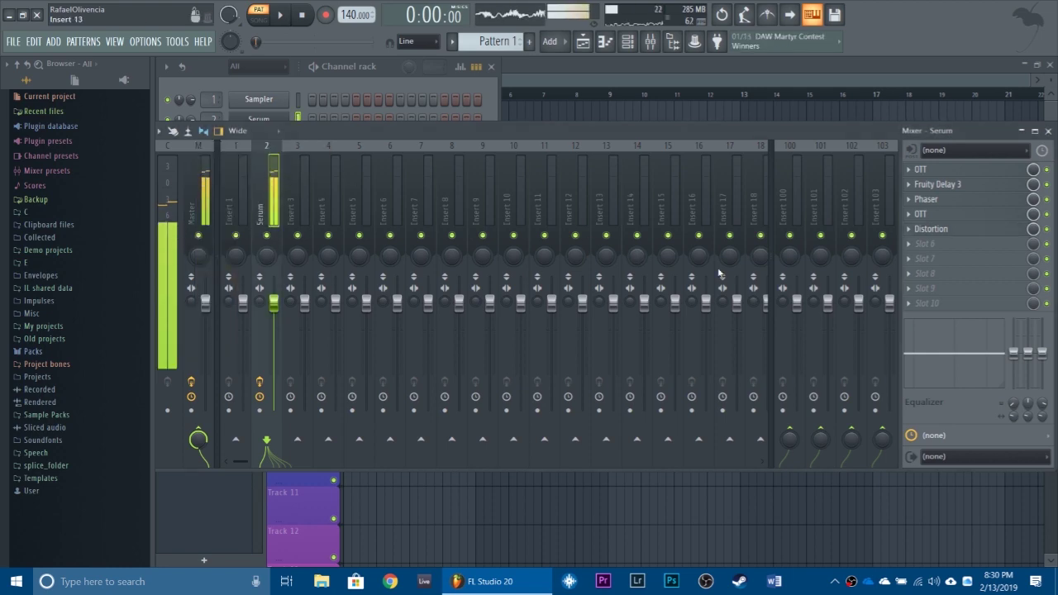
Step: Load Maximus in effect slot 6 of the Serum mixer track and check its frequency bands
left_click(925, 244)
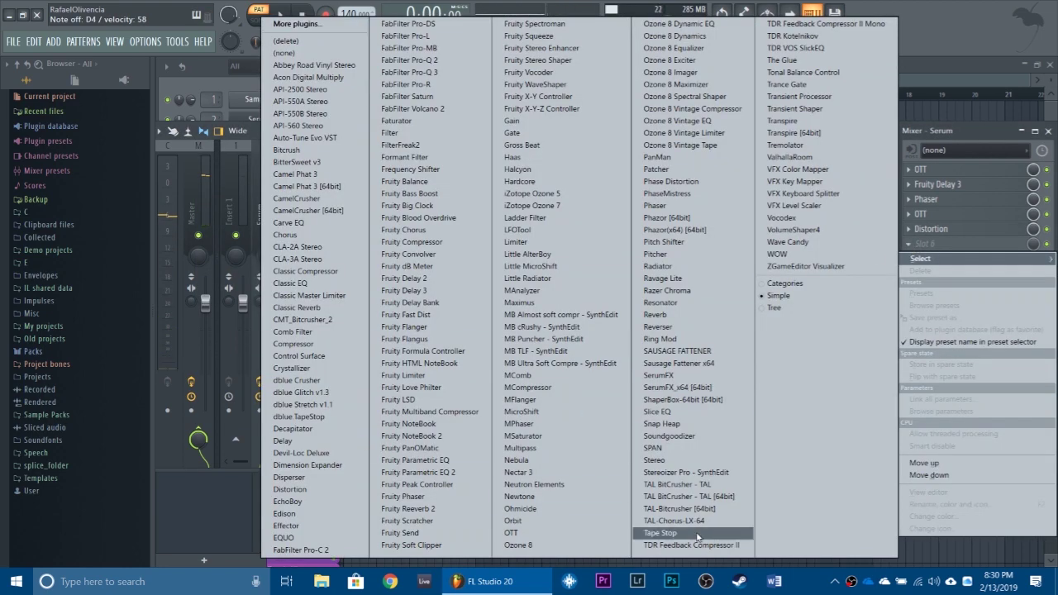
left_click(565, 303)
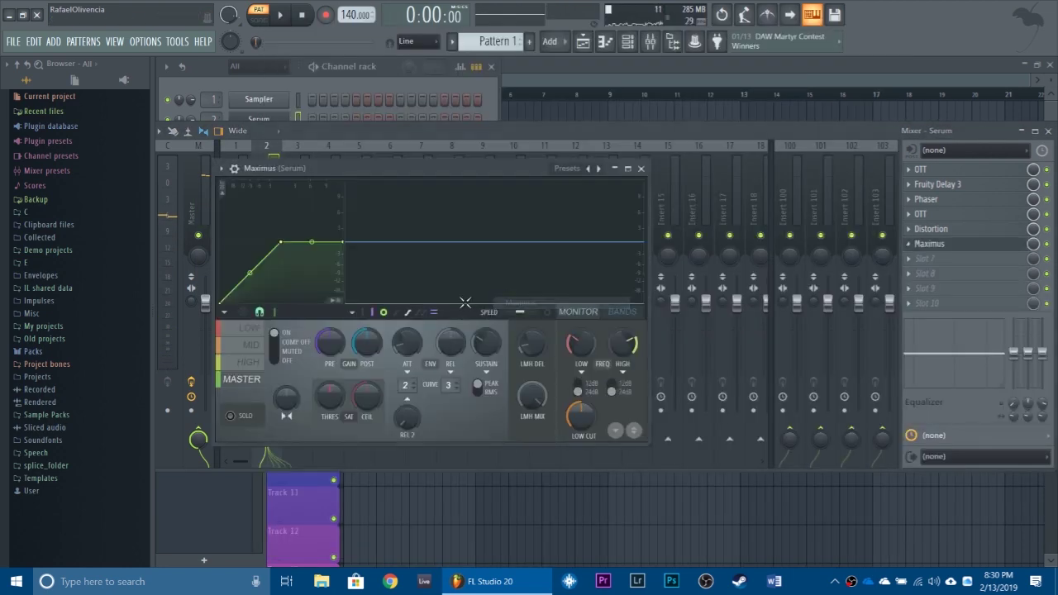
left_click(263, 345)
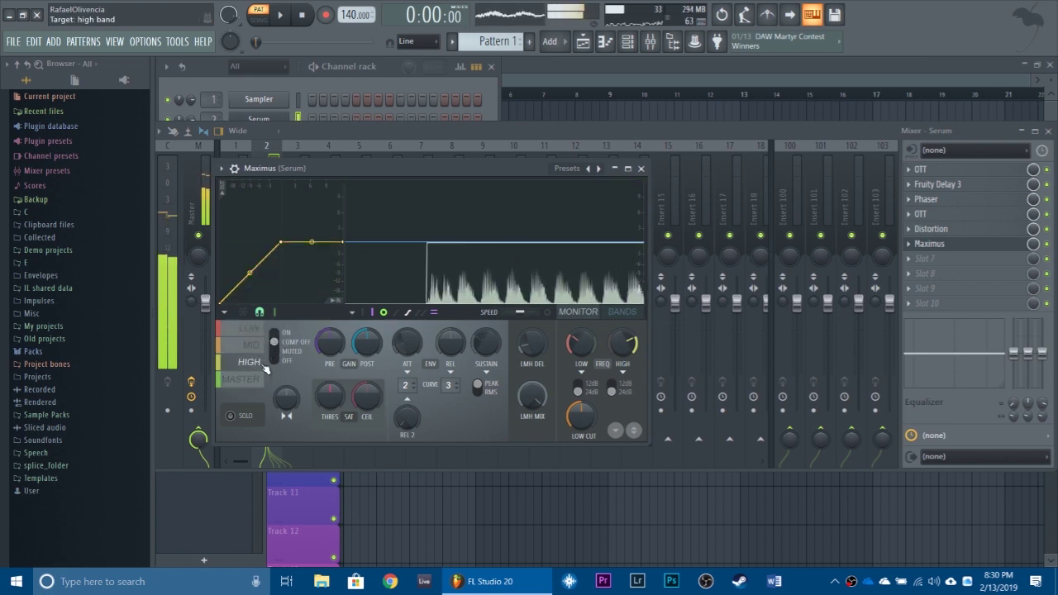
Step: On the Maximus master band, straighten the compression curve, raise the pre gain, lower the post gain and adjust the saturation
left_click(241, 379)
left_click_drag(330, 341, 330, 321)
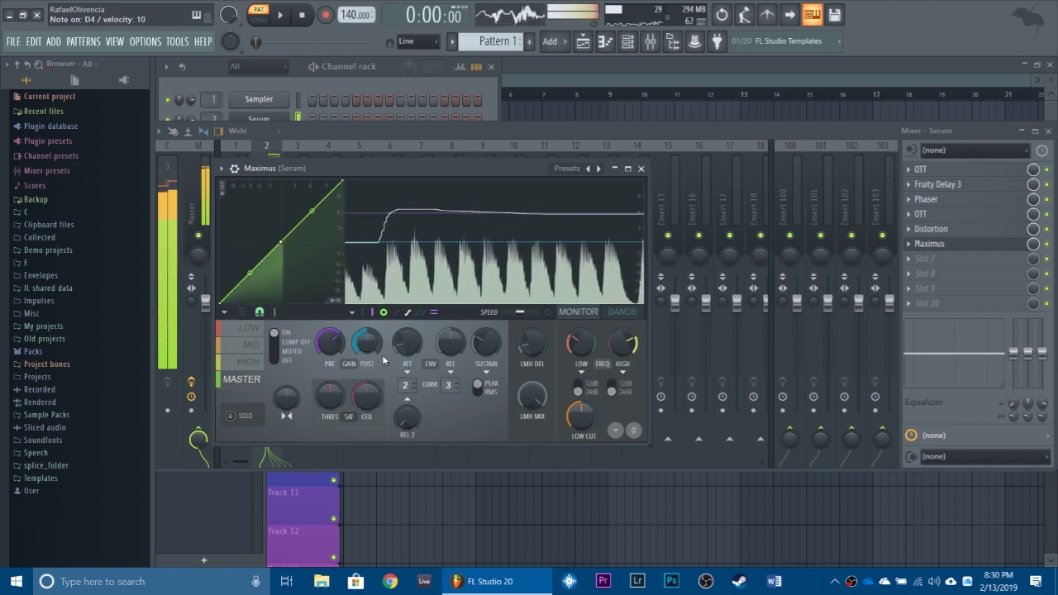
mouse_move(366, 397)
left_mouse_down()
mouse_move(330, 395)
mouse_move(330, 385)
left_mouse_up()
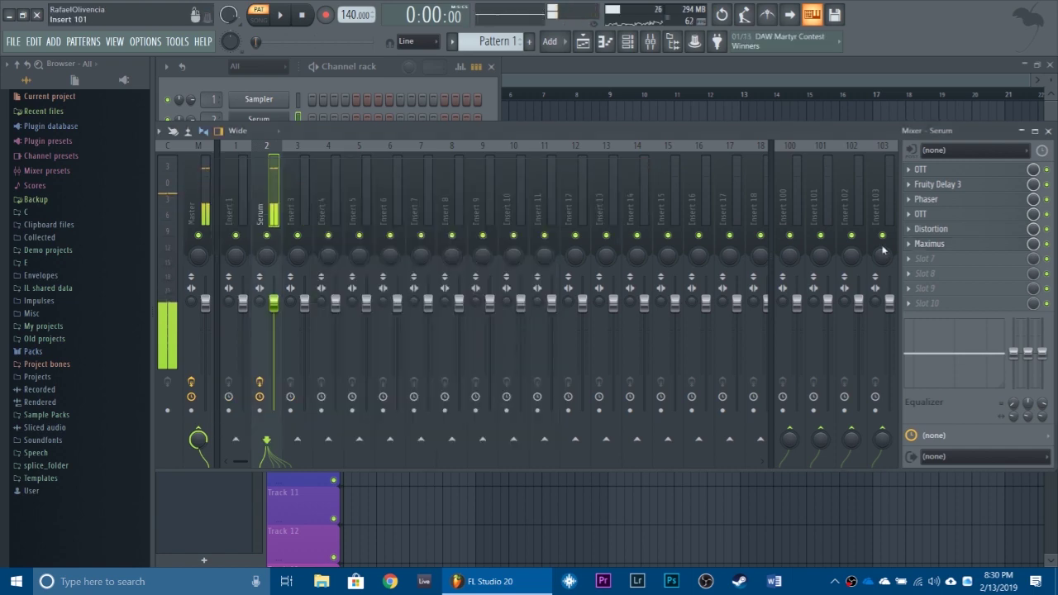
left_click(930, 244)
Step: Load Fruity Reeverb 2 in effect slot 7 and reduce its room size to a very small space
left_click(924, 261)
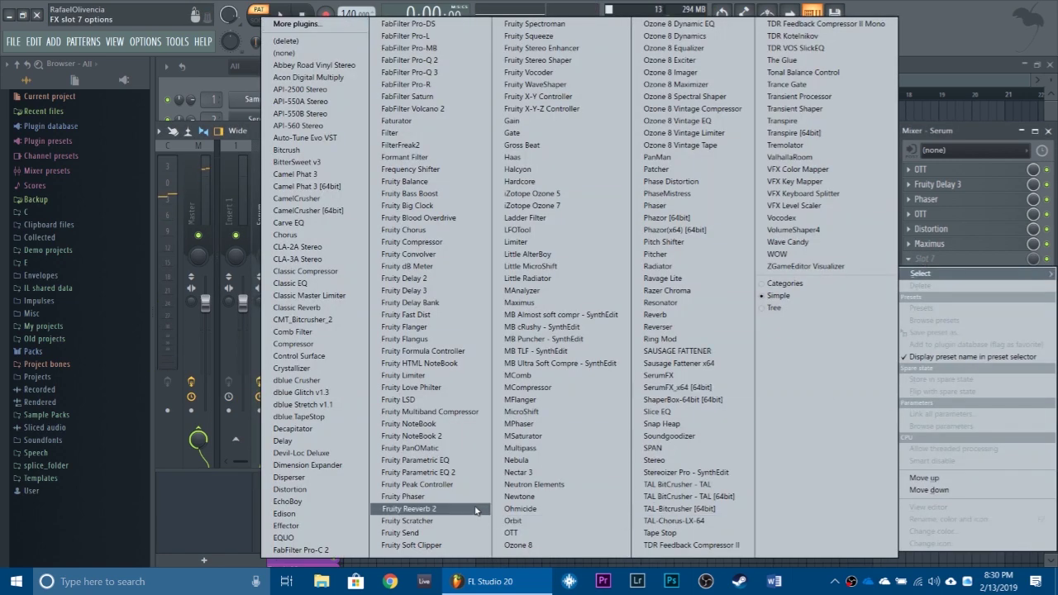
left_click(411, 507)
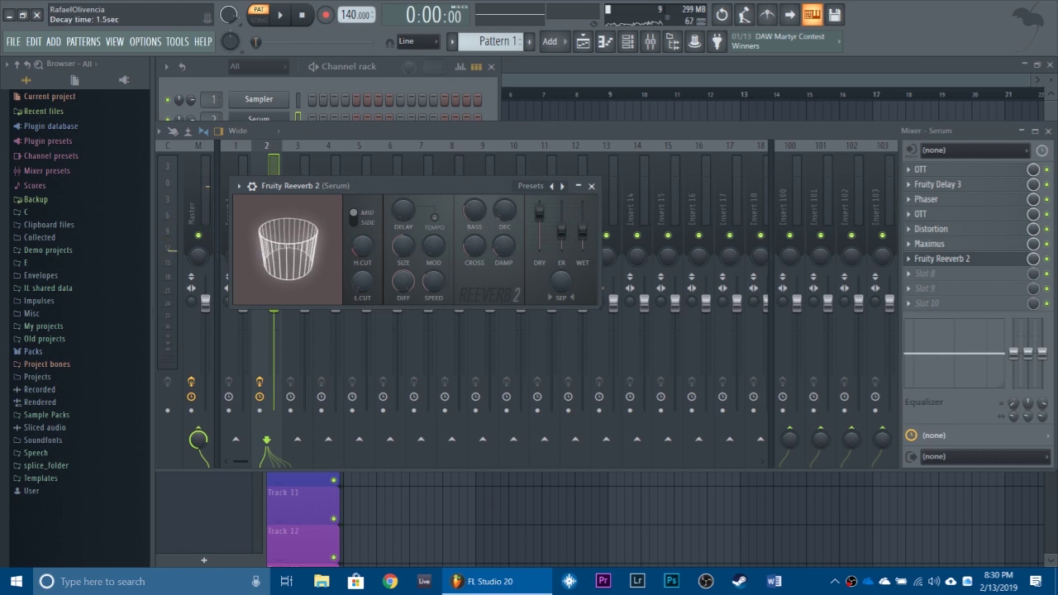
left_click_drag(394, 235, 394, 314)
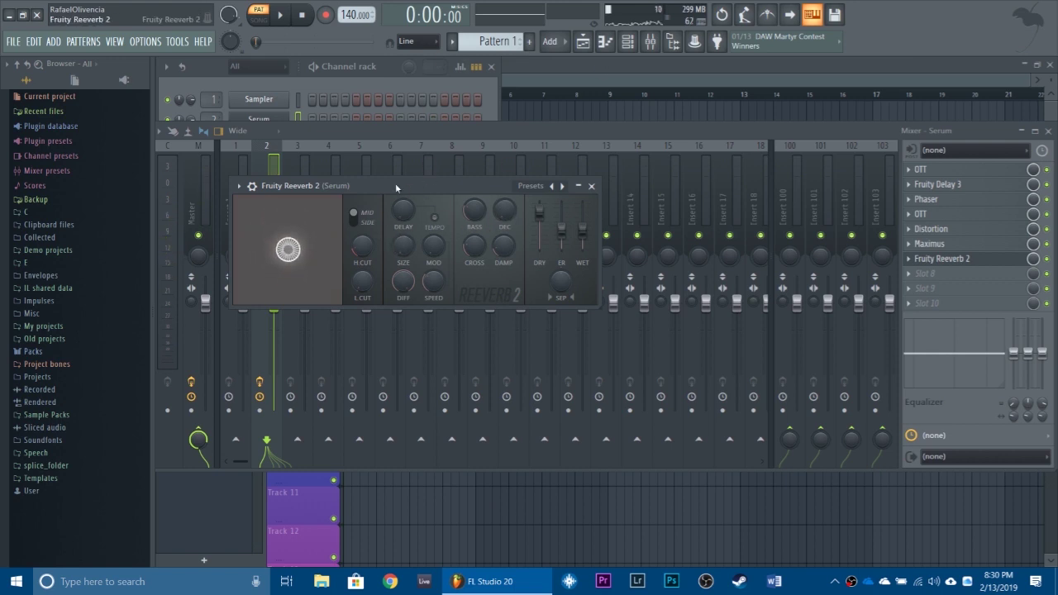
left_click_drag(395, 185, 414, 192)
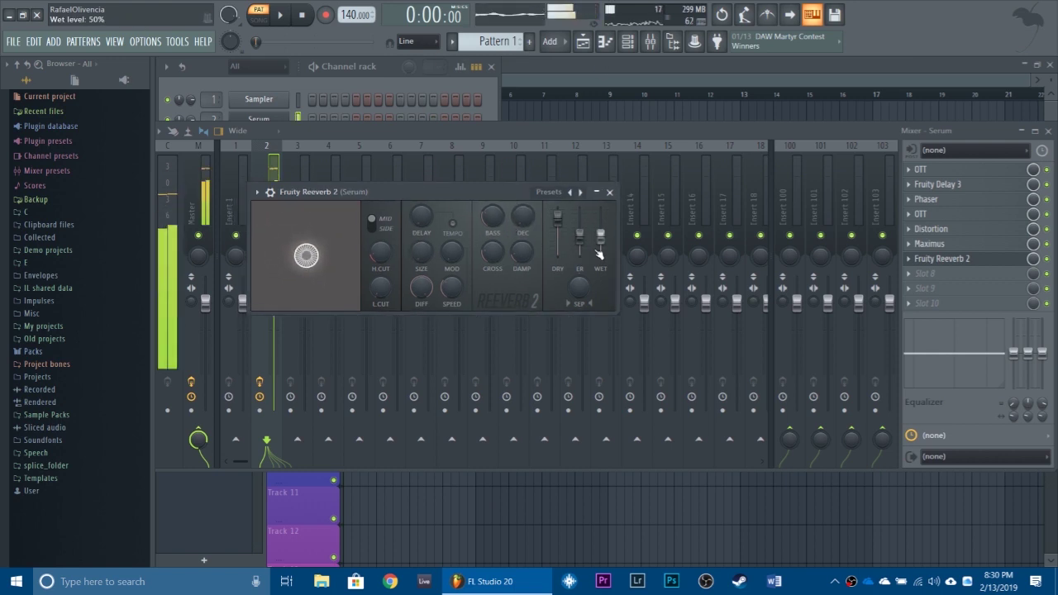
Step: Raise the Reeverb 2 wet level to about 98% and adjust its low cut
left_click_drag(600, 254, 601, 229)
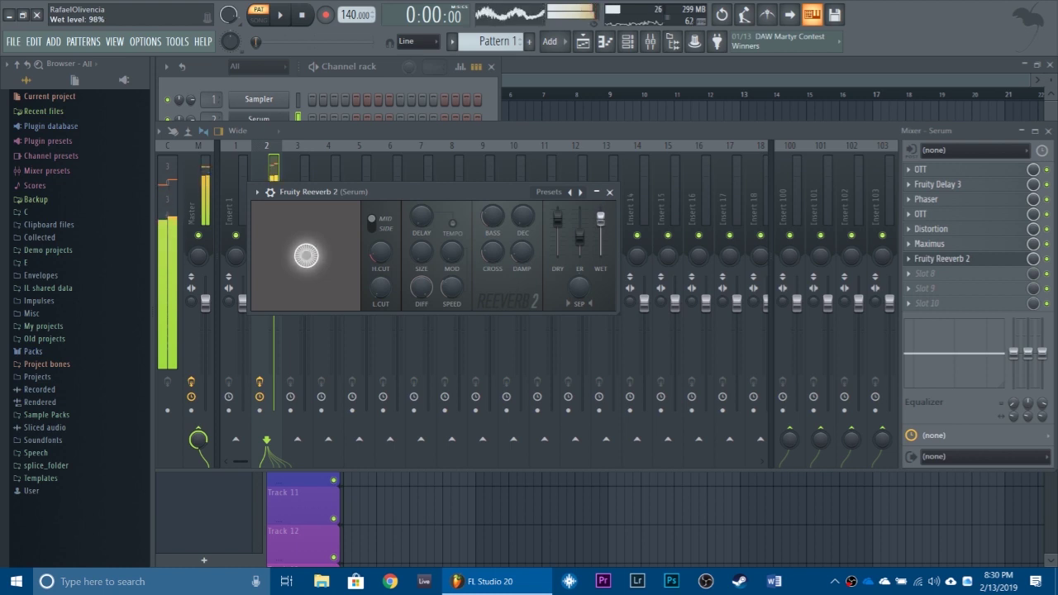
left_click_drag(380, 288, 380, 273)
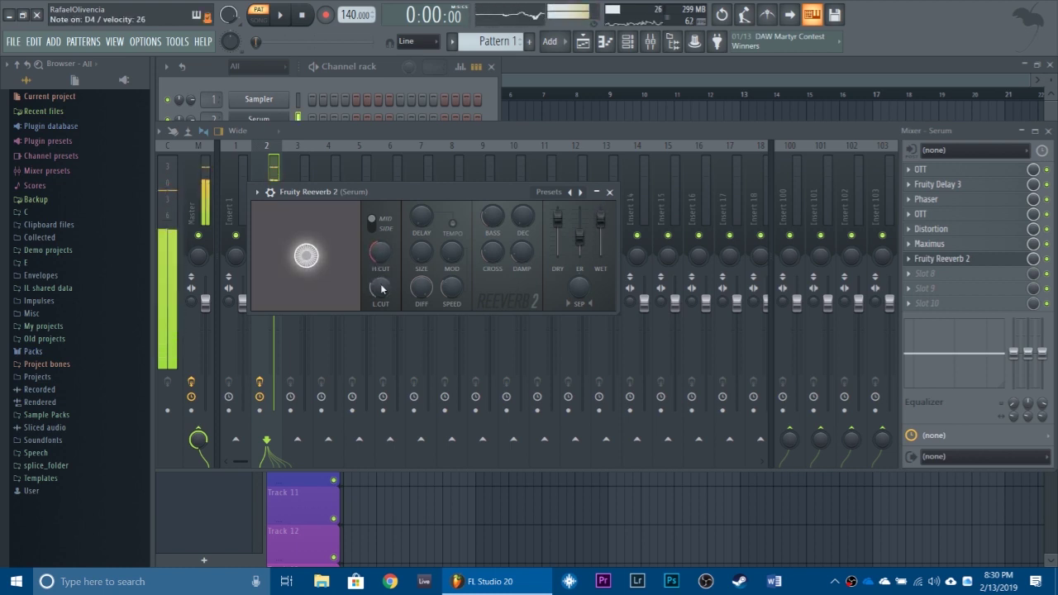
left_click(609, 192)
Step: Move Fruity Reeverb 2 and Maximus each down one slot in the Serum track's effects chain
right_click(926, 259)
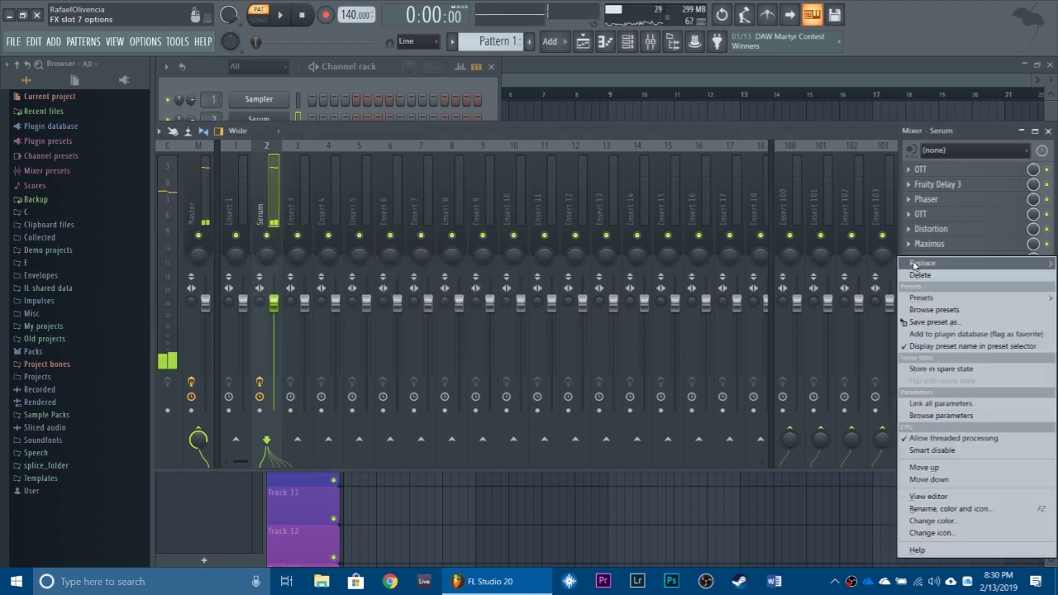
left_click(935, 479)
right_click(914, 275)
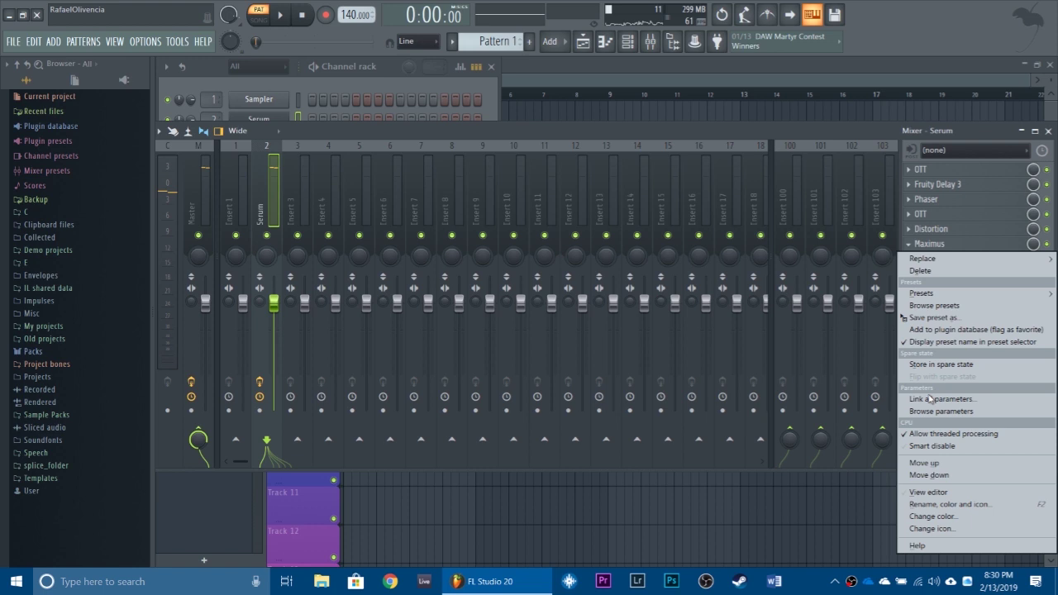
left_click(934, 475)
right_click(922, 230)
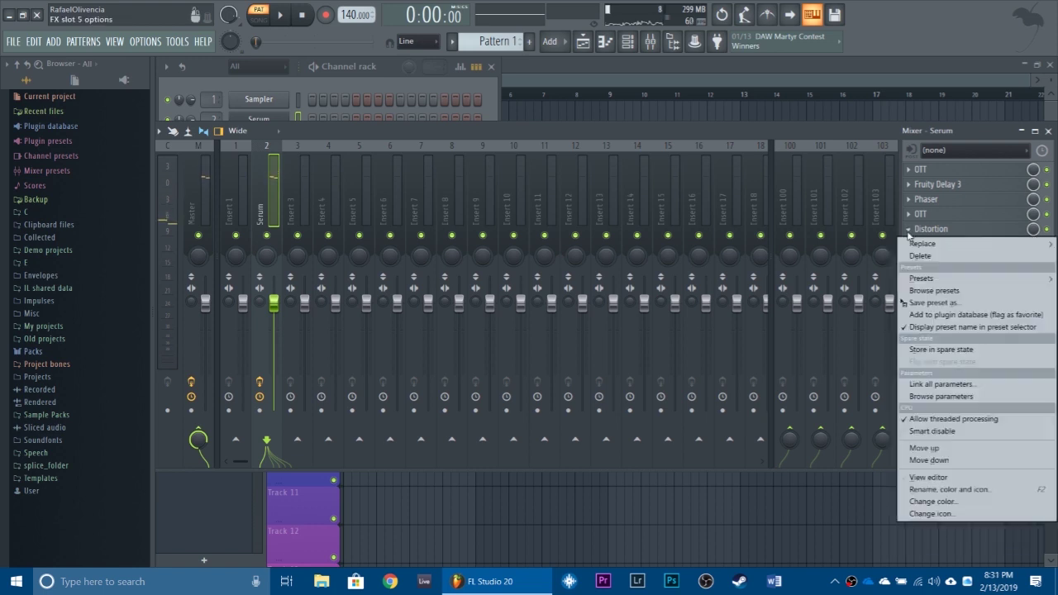
left_click(934, 451)
right_click(916, 238)
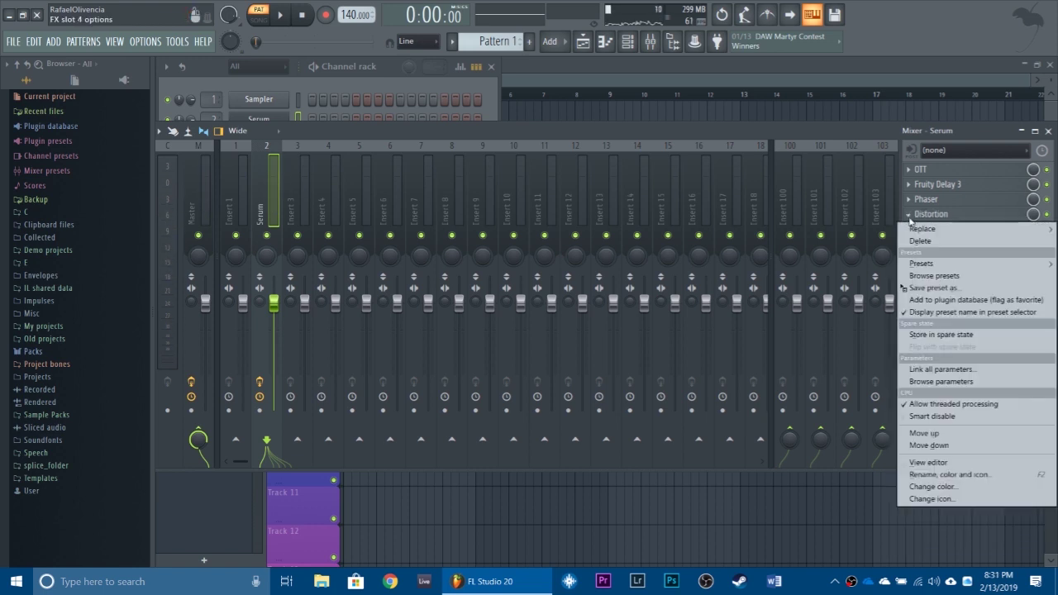
left_click(929, 433)
right_click(914, 221)
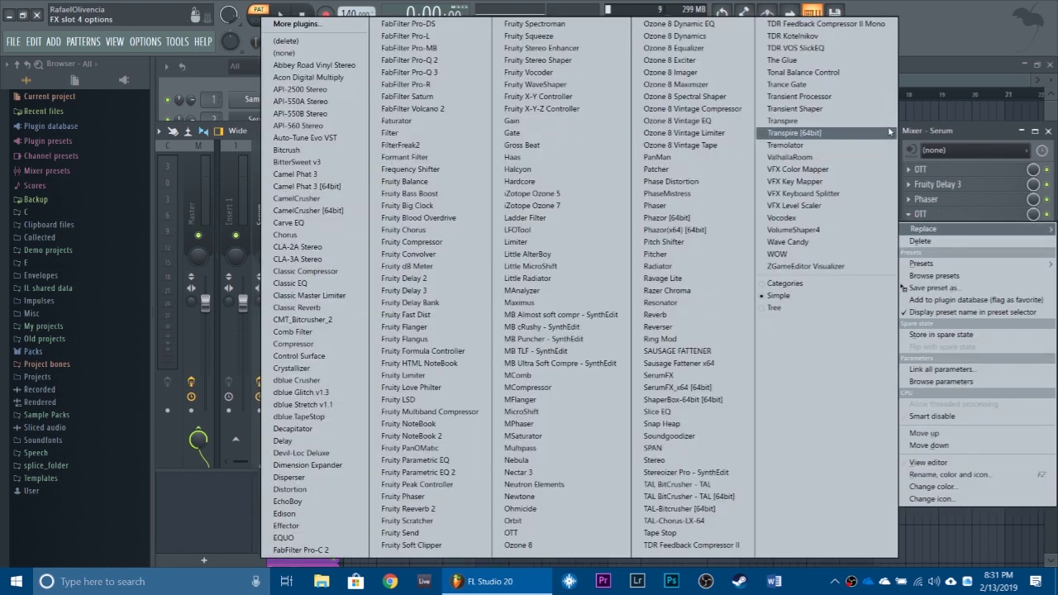
key("Escape")
Step: Move Distortion down one slot and load FabFilter Pro-Q 3 in the freed effect slot 5
right_click(931, 237)
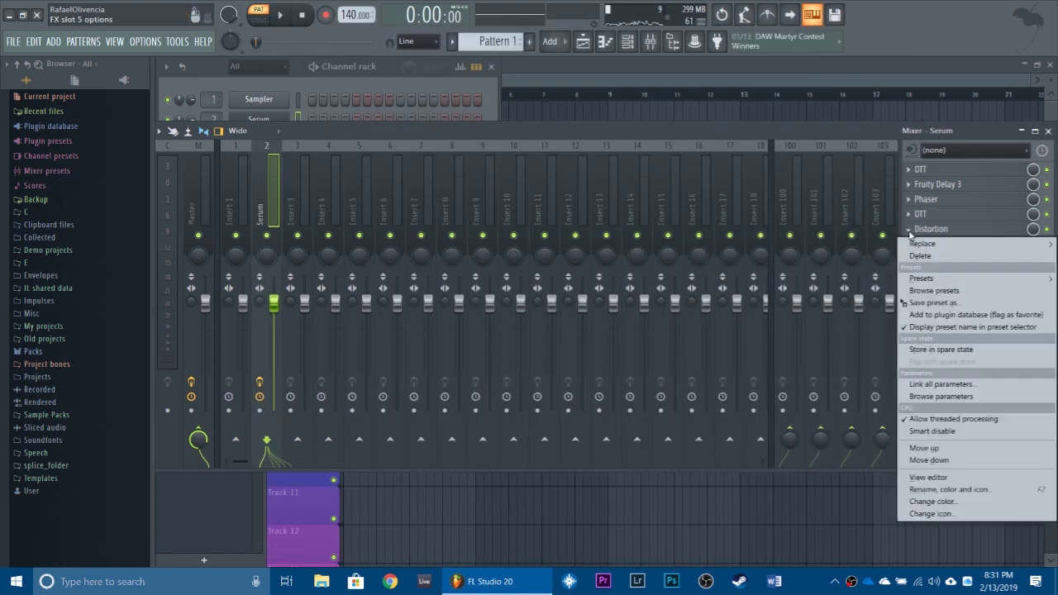
left_click(934, 461)
left_click(920, 229)
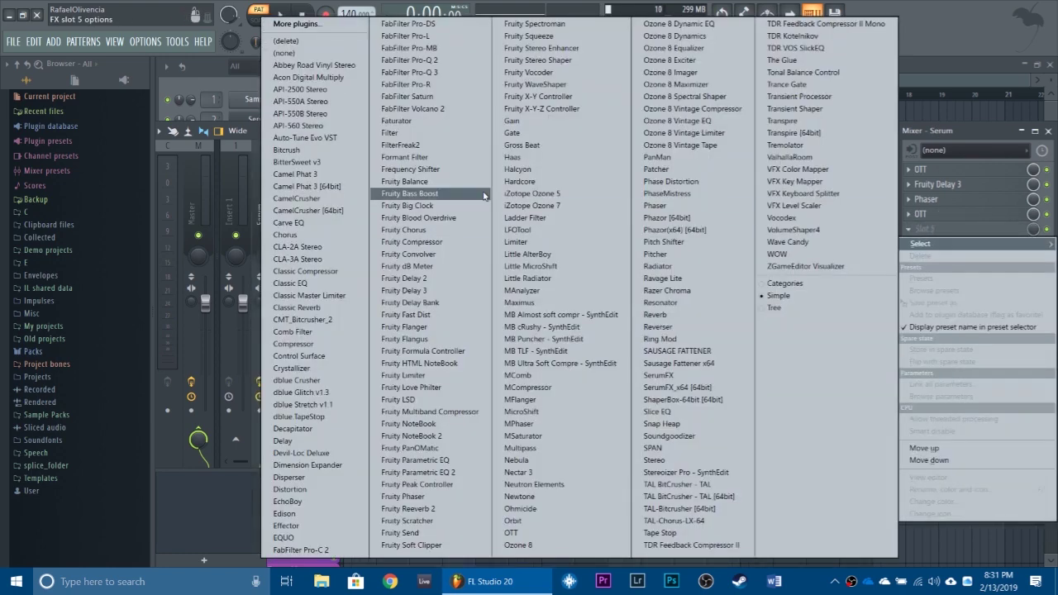
left_click(406, 72)
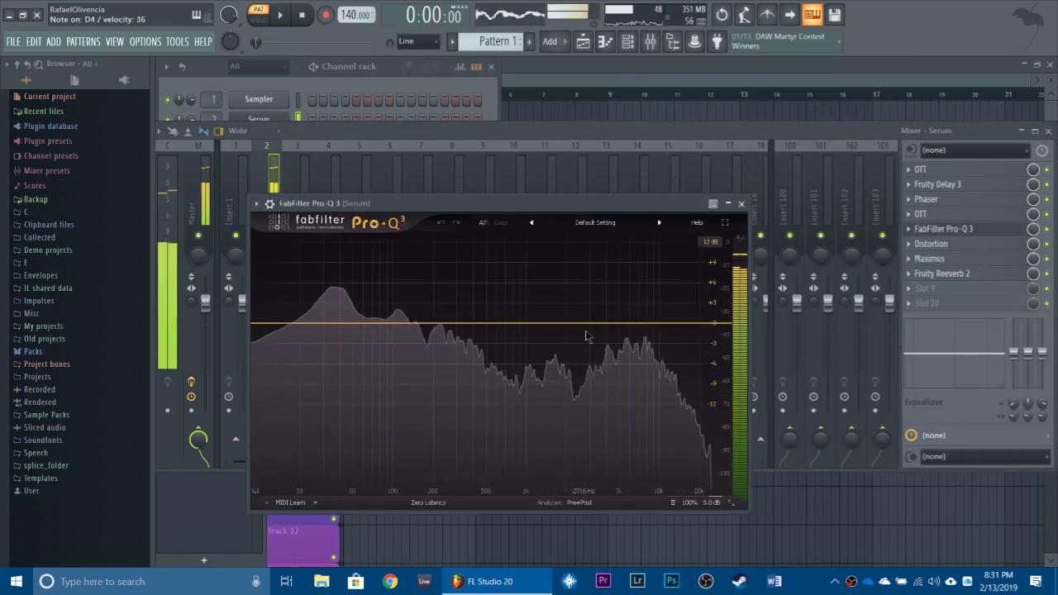
Step: Shape the Pro-Q 3 curve with a dip near 5 kHz, a +5.55 dB high shelf at 13471 Hz and a -2.45 dB bell near 564 Hz
mouse_move(618, 323)
left_mouse_down()
mouse_move(609, 353)
mouse_move(623, 343)
left_mouse_up()
scroll(621, 347, "down", 2)
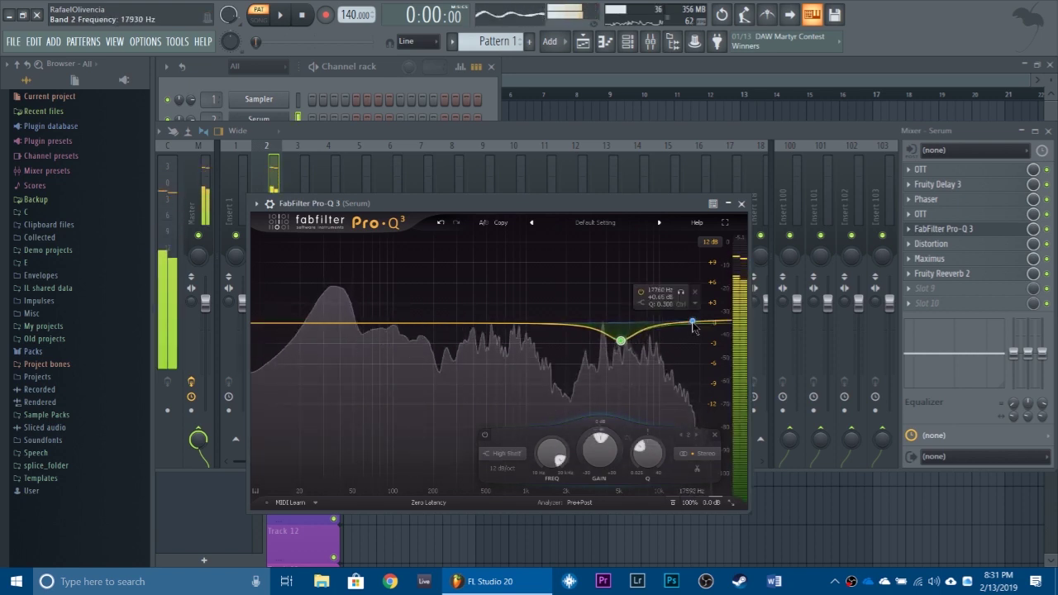
left_click_drag(691, 323, 678, 291)
scroll(677, 303, "up", 10)
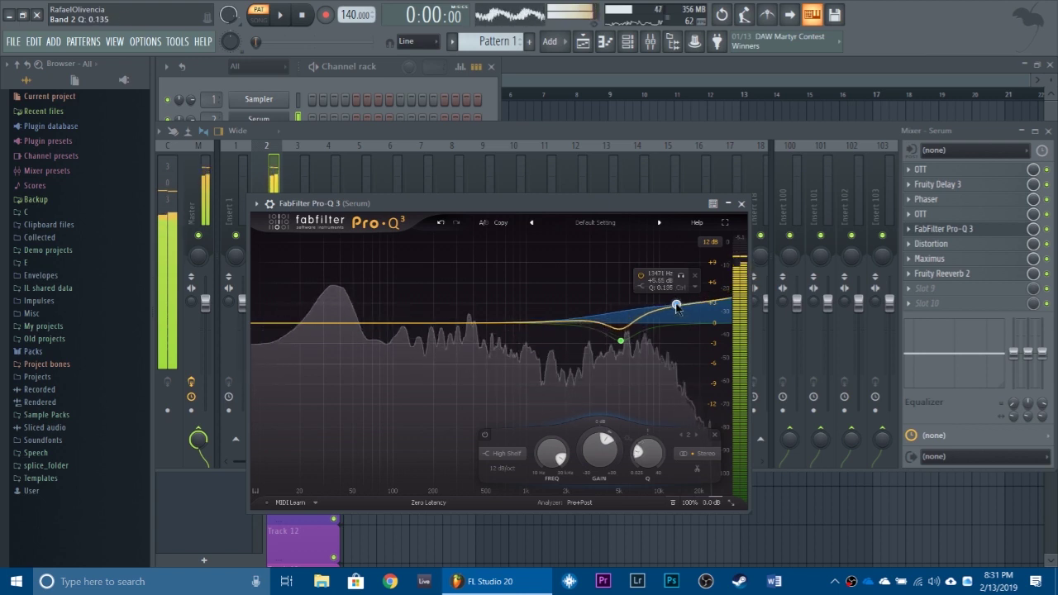
scroll(678, 306, "down", 5)
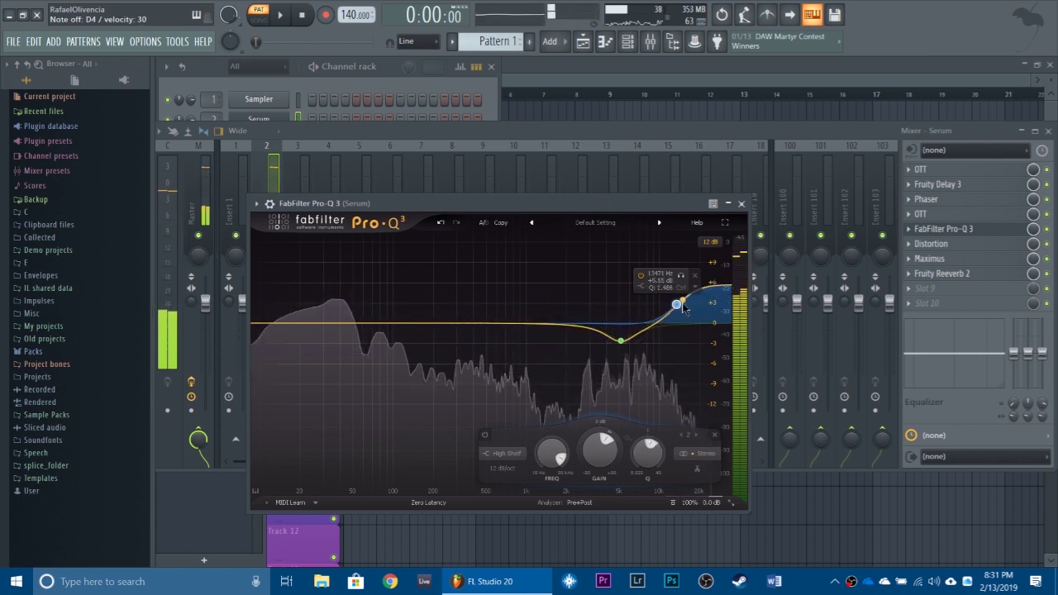
left_click_drag(488, 331, 497, 346)
Step: Add a low cut band at about 100 Hz in Pro-Q 3 and restrict it to the side signal
left_click(266, 323)
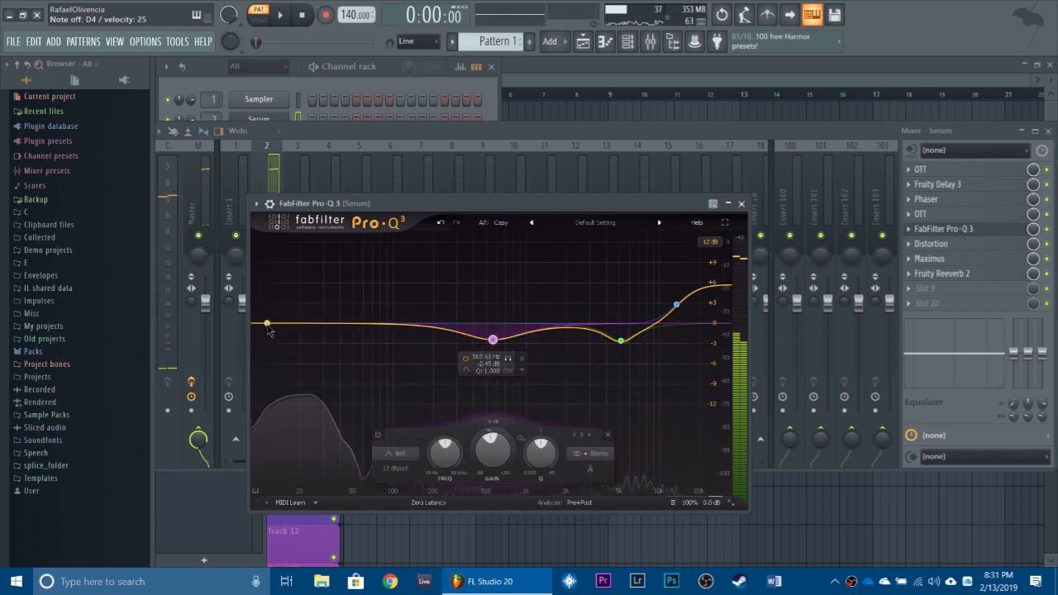
left_click(489, 455)
left_click(487, 441)
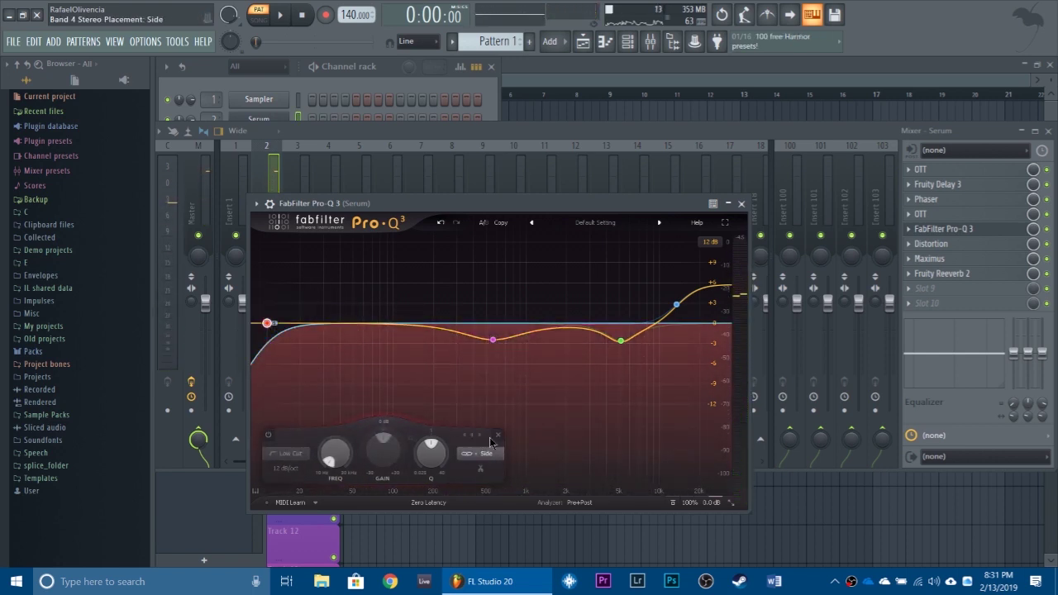
left_click_drag(267, 323, 392, 323)
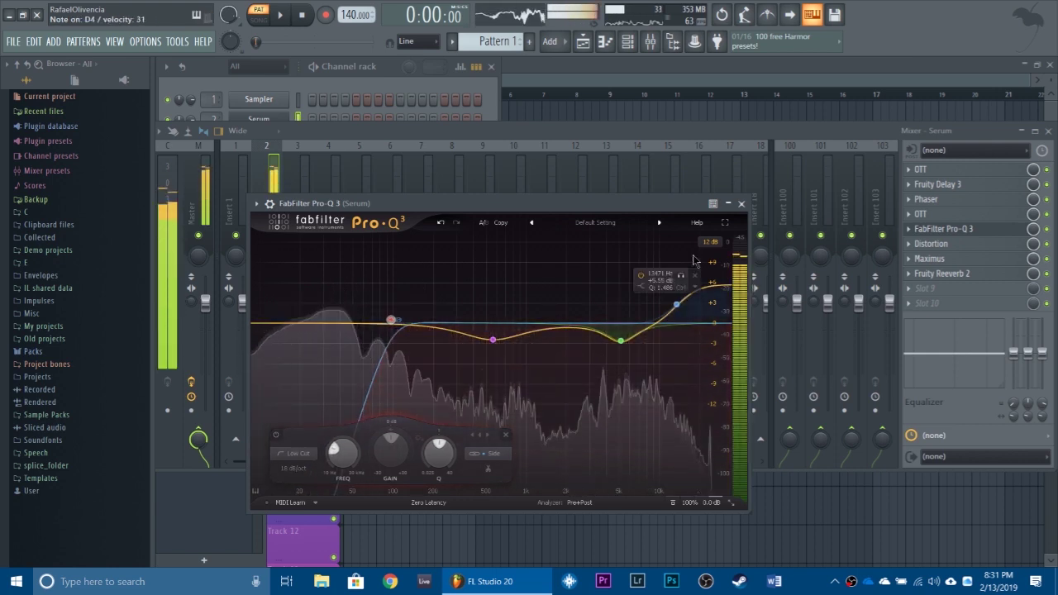
Step: Close the equalizer and move FabFilter Pro-Q 3 up one slot, ahead of the second OTT
left_click(743, 204)
right_click(930, 229)
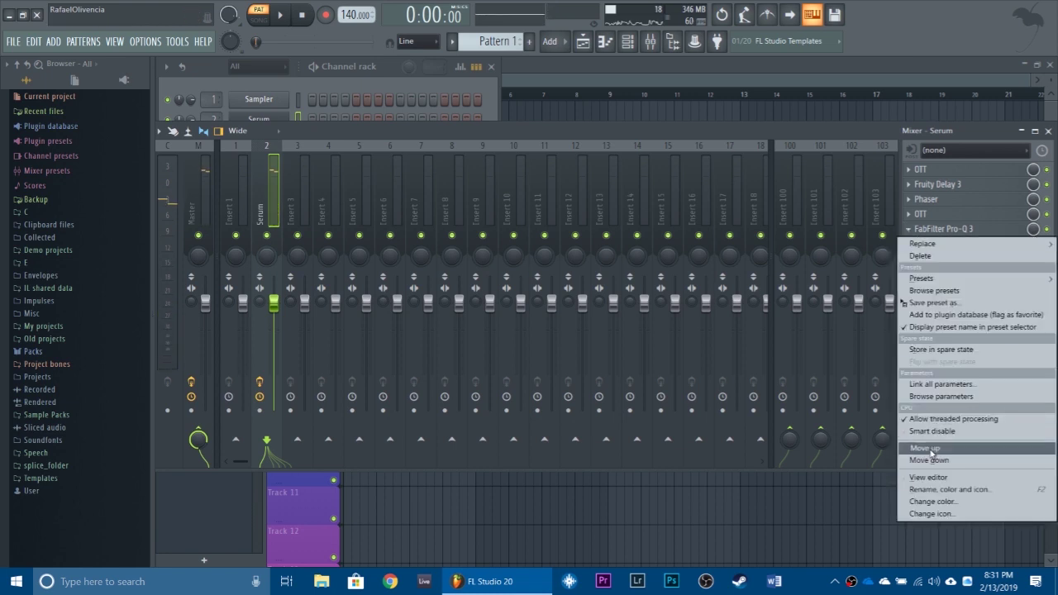
left_click(926, 454)
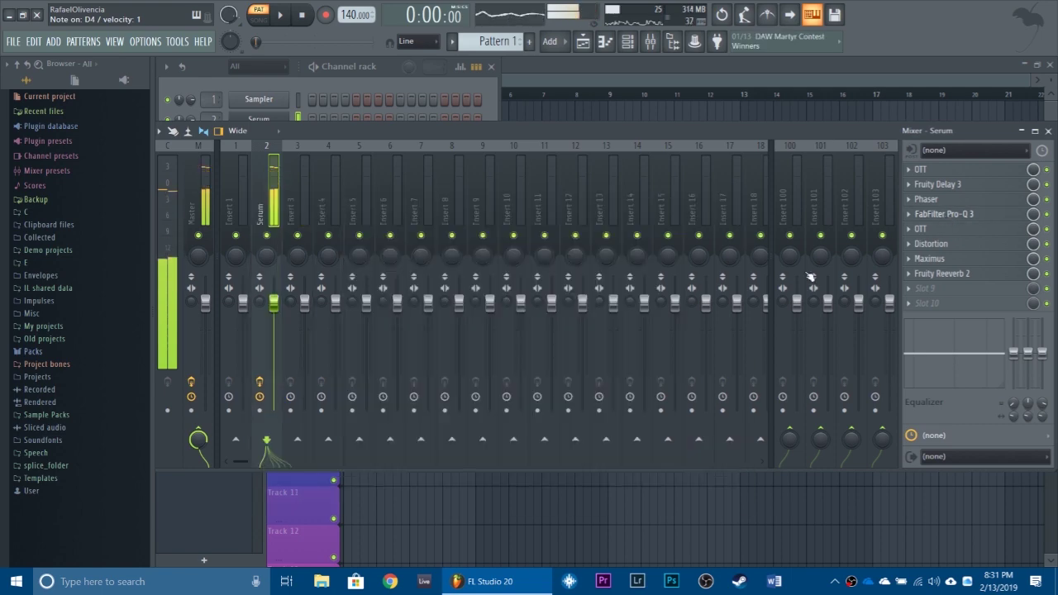
Step: Refine the Pro-Q 3 bands: about -3.1 dB with Q 1.908 near 5 kHz, -1.63 dB near 560 Hz and a +3.35 dB high shelf
left_click(943, 214)
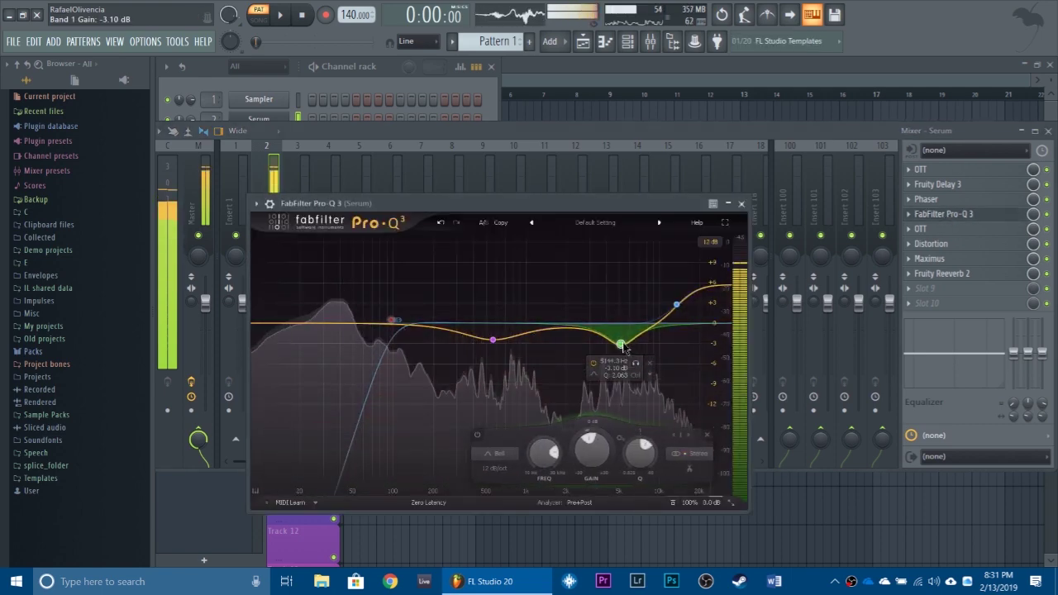
scroll(622, 346, "down", 2)
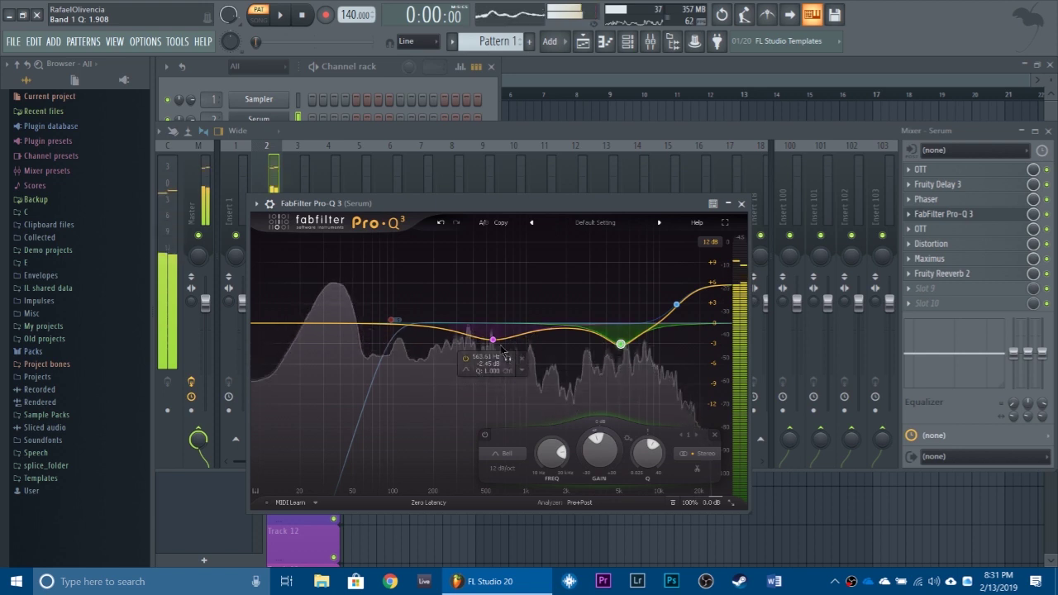
left_click_drag(502, 348, 496, 341)
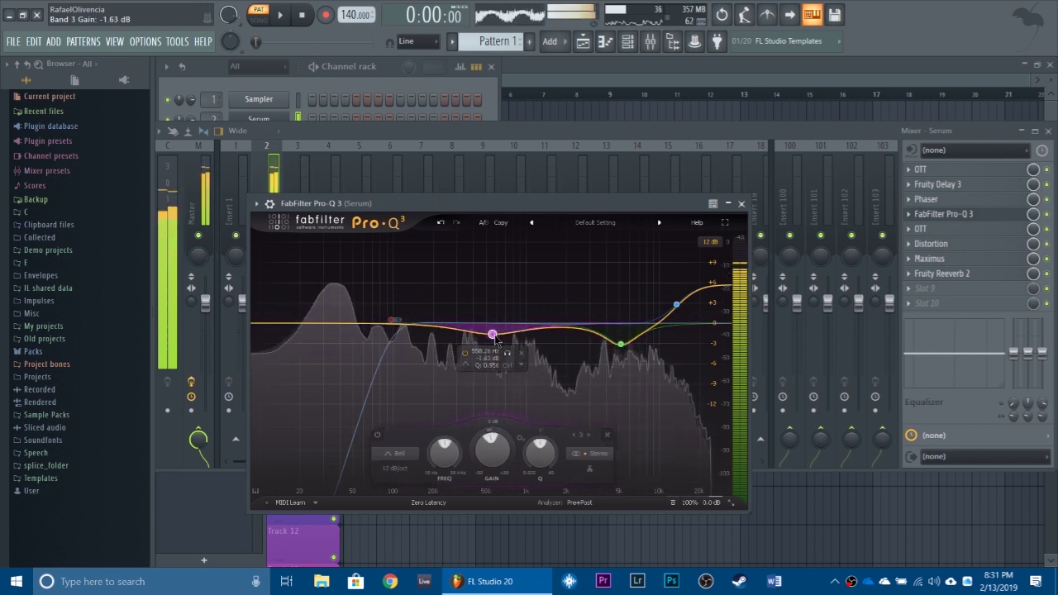
left_click_drag(676, 305, 674, 312)
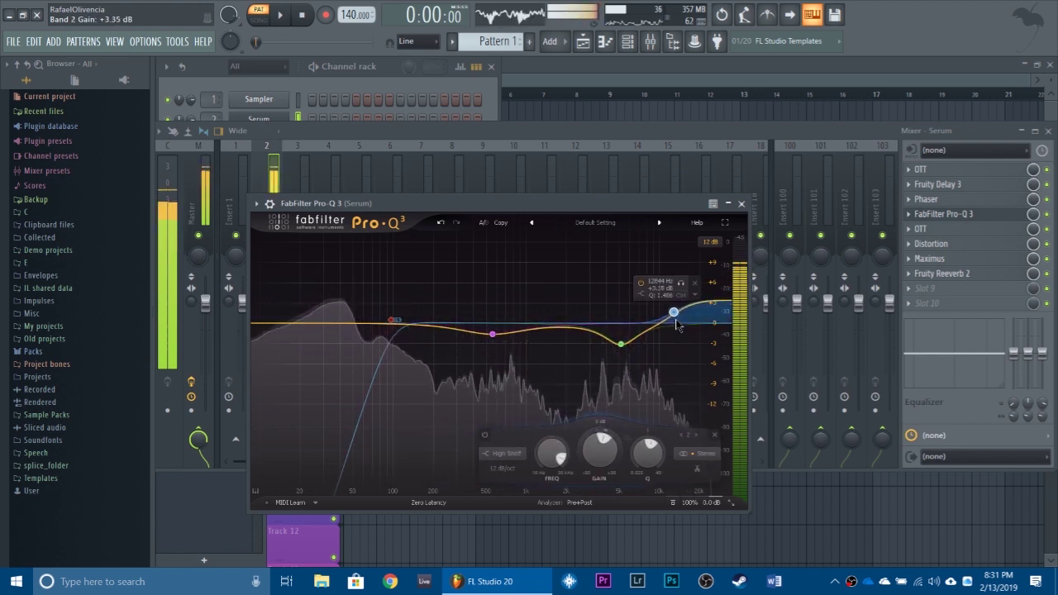
left_click(742, 203)
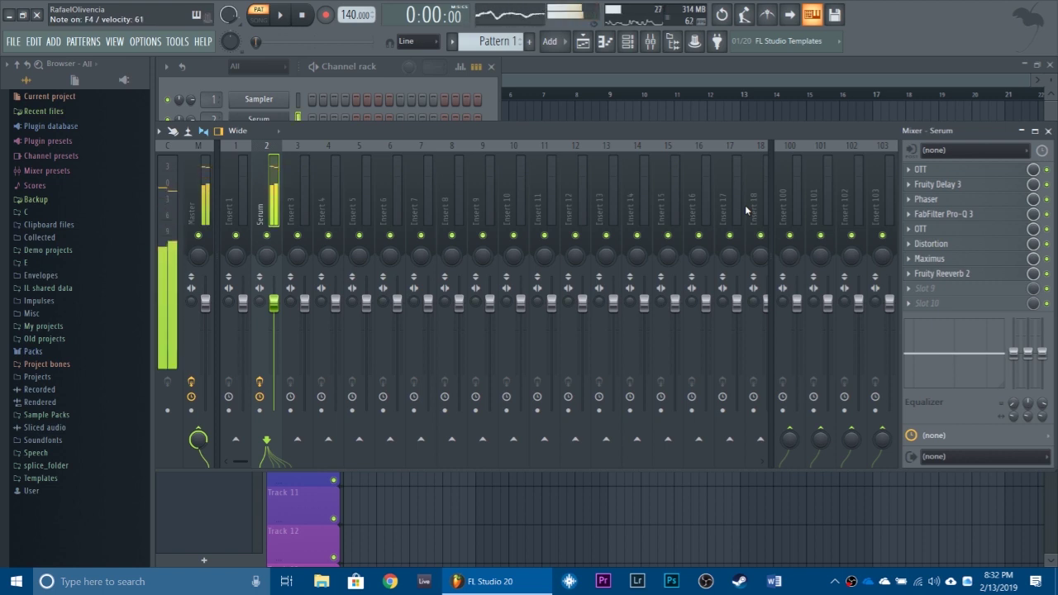
Step: Review the Fruity Delay 3 settings on the Serum mixer track
left_click(987, 186)
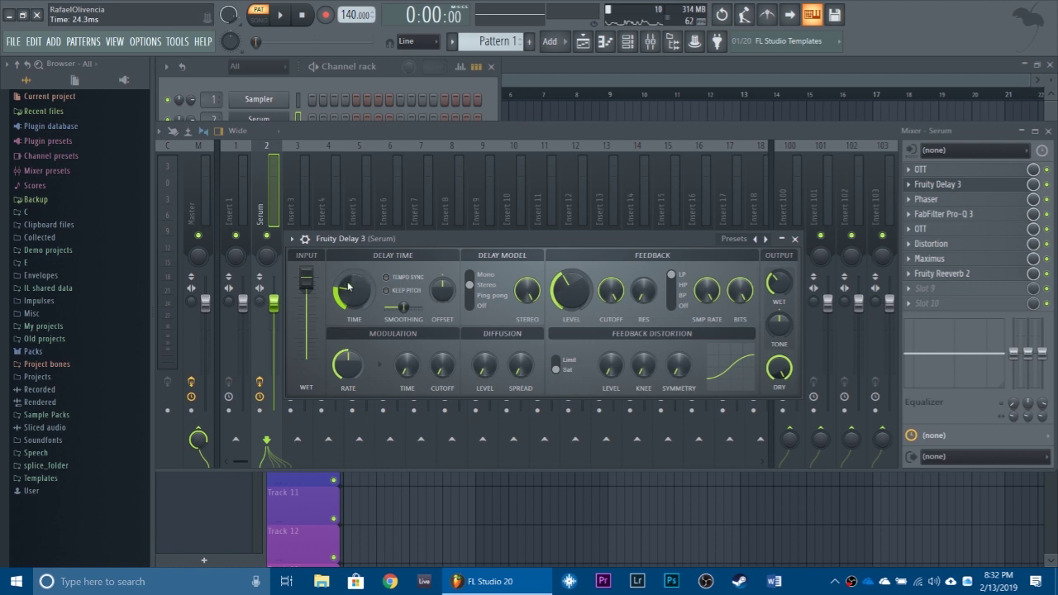
left_click_drag(393, 242, 404, 208)
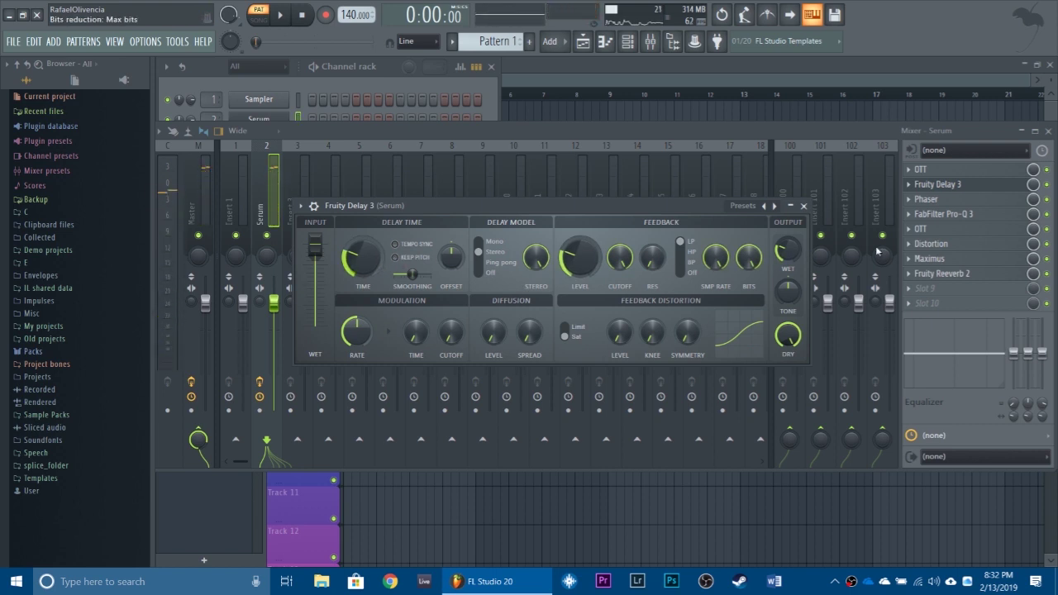
left_click(803, 206)
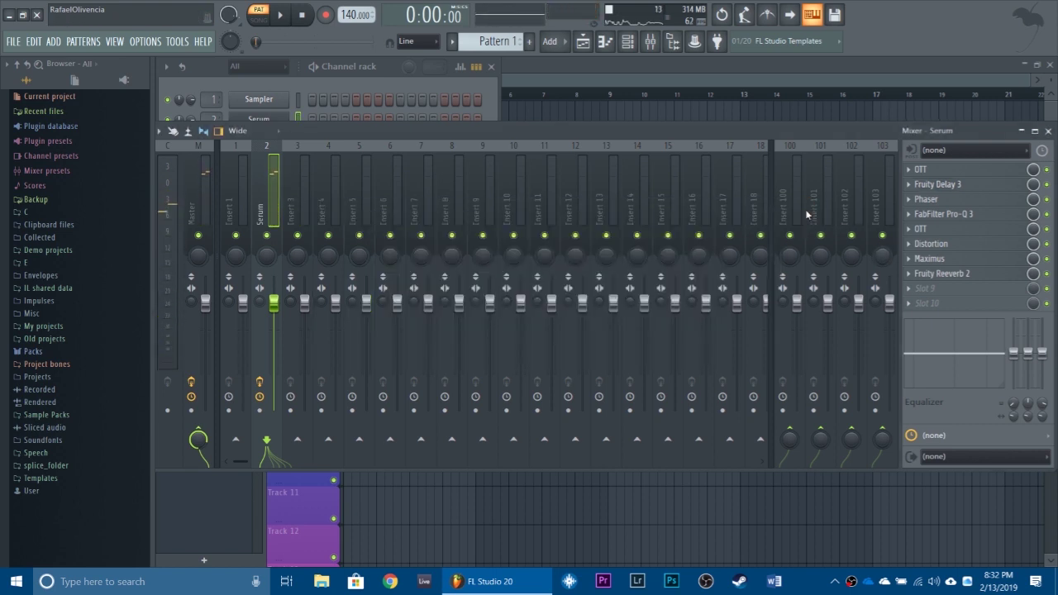
Step: Raise the Phaser's mix to maximum and adjust its cutoff
left_click(1009, 203)
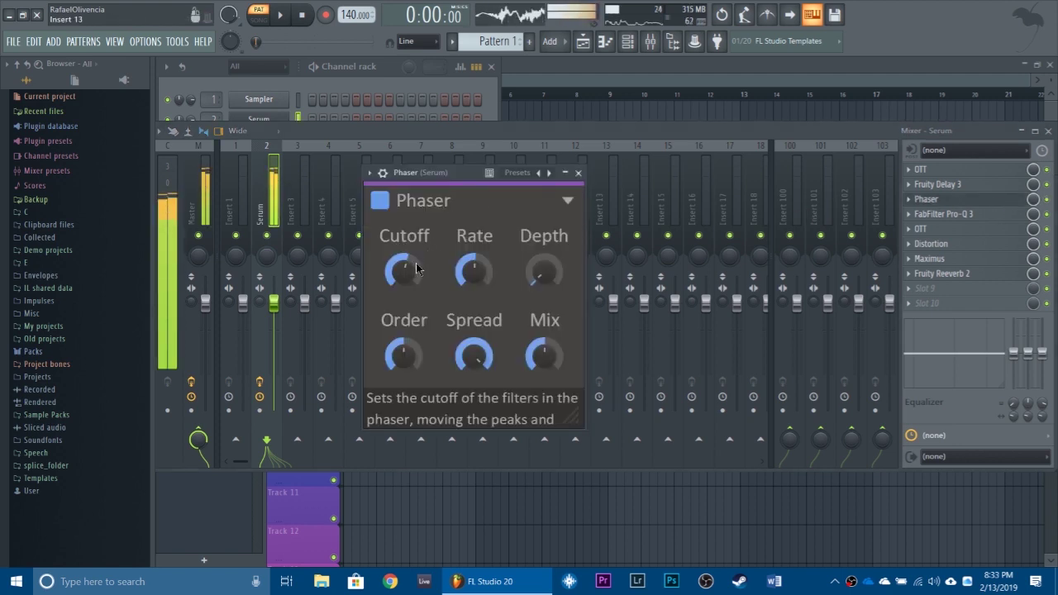
left_click_drag(402, 270, 403, 284)
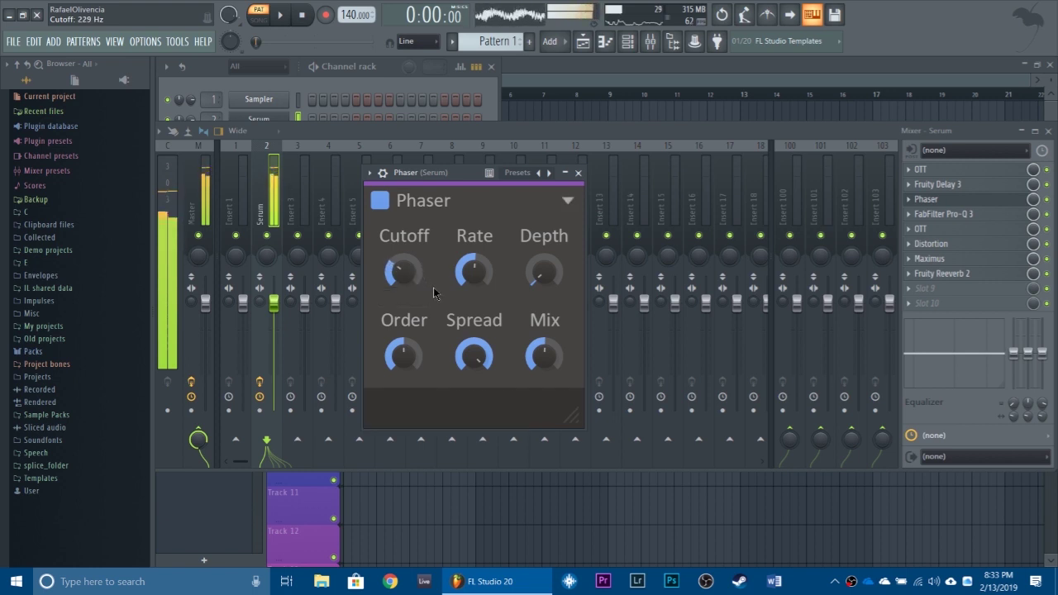
left_click_drag(544, 356, 544, 335)
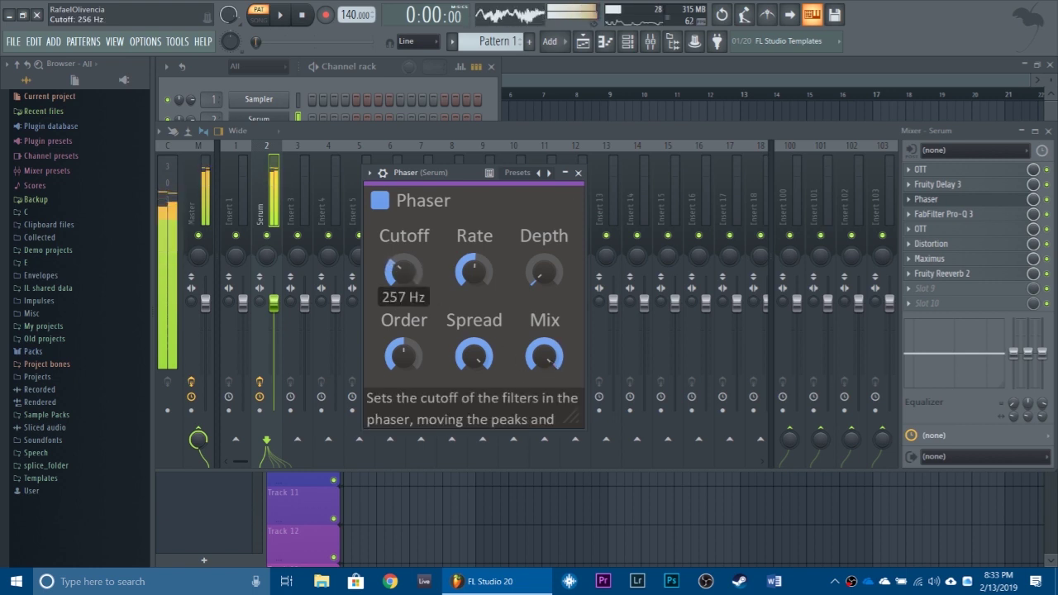
mouse_move(403, 270)
left_mouse_down()
mouse_move(403, 246)
mouse_move(403, 289)
mouse_move(402, 271)
left_mouse_up()
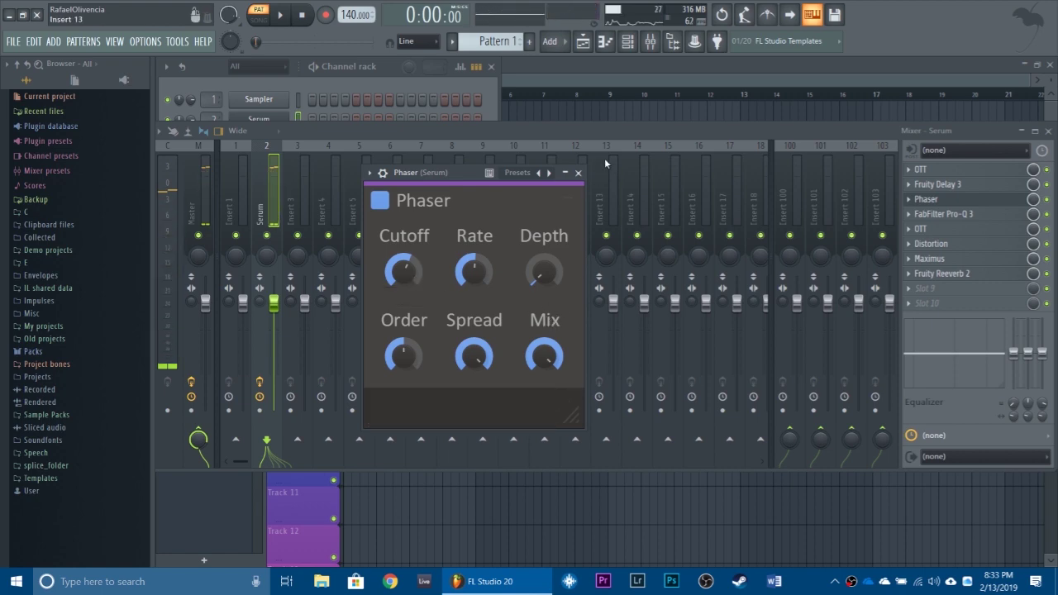
left_click(578, 172)
Step: Open the Serum instrument's editor from the channel rack
left_click(282, 116)
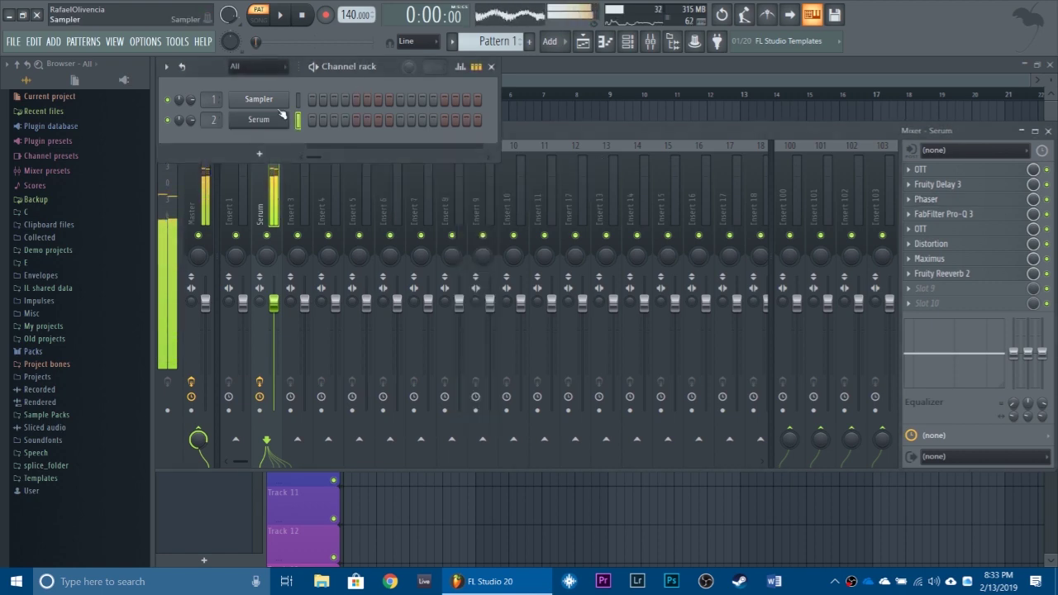
left_click(273, 121)
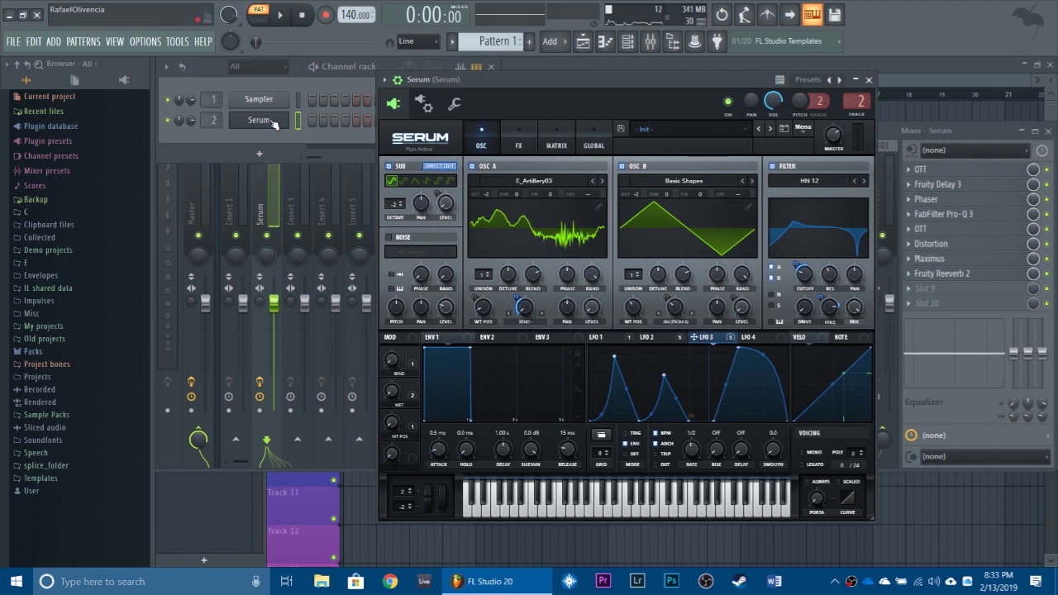
left_click(273, 121)
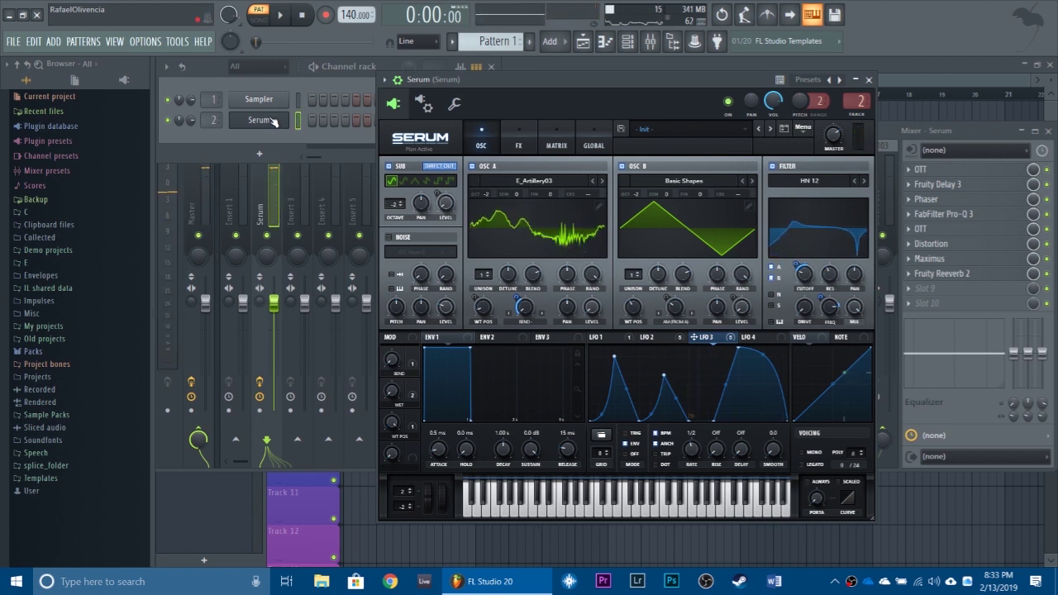
left_click(273, 121)
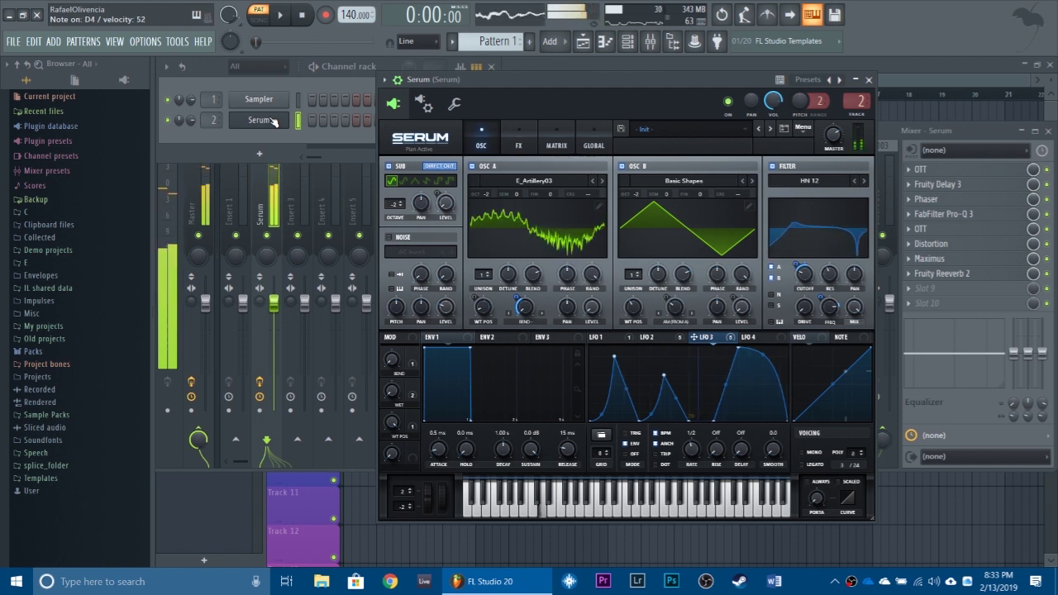